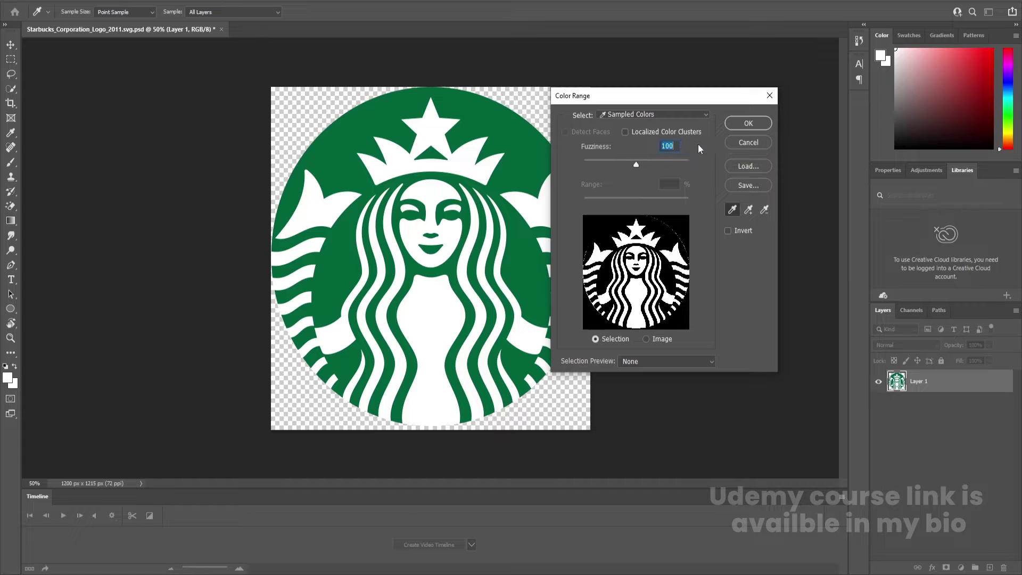
Confirm the Color Range selection of the logo's white shapes at Fuzziness 100
left_click(747, 123)
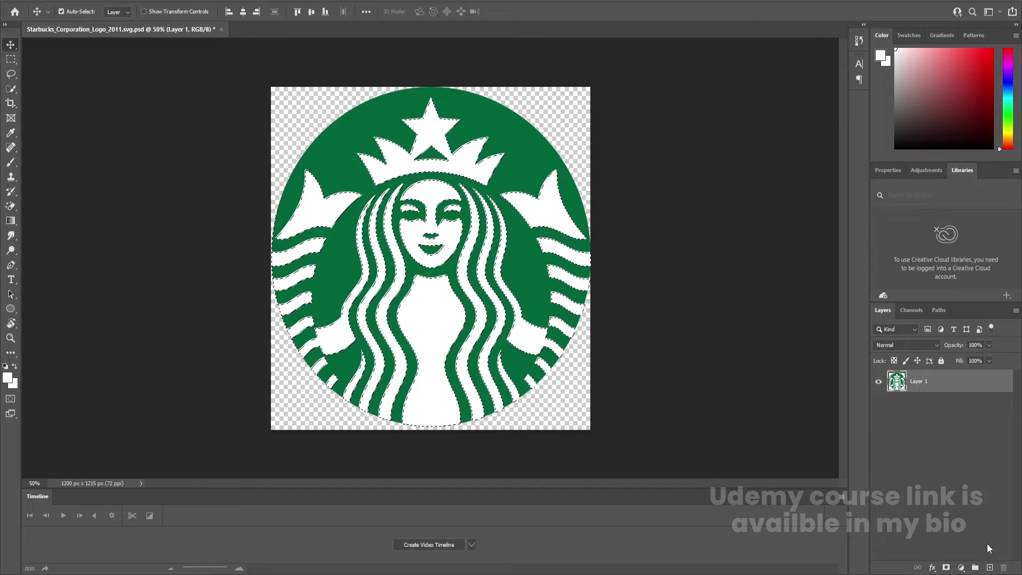
Add empty Layer 2, deselect, and load Layer 1's full circular logo outline as a selection
left_click(989, 567)
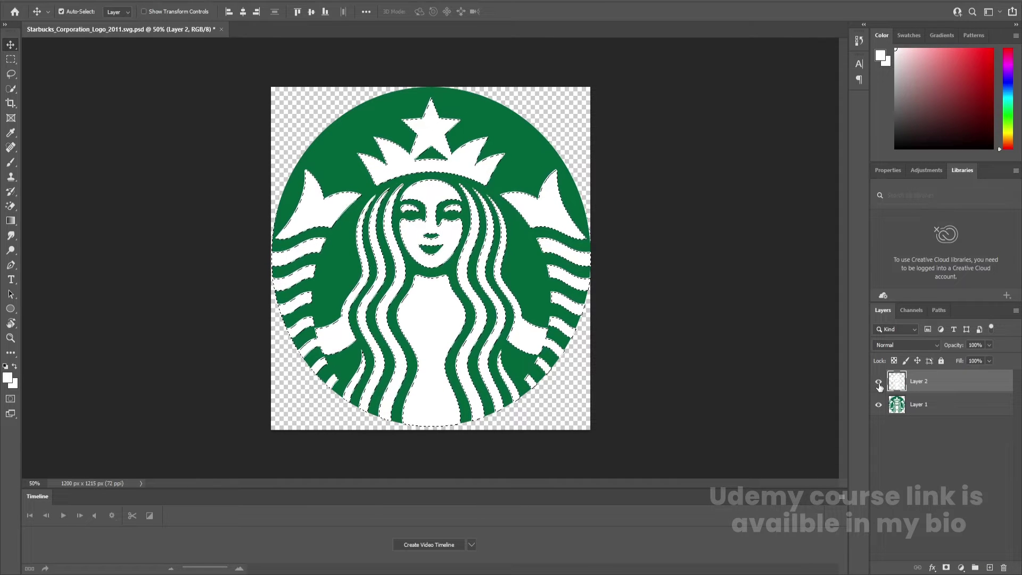
key("ctrl+d")
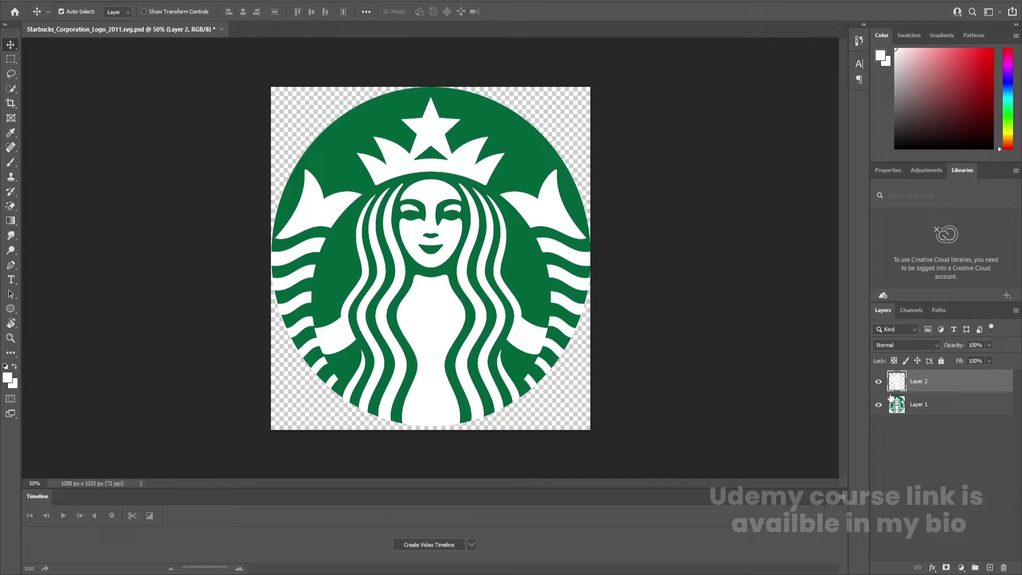
left_click(920, 408)
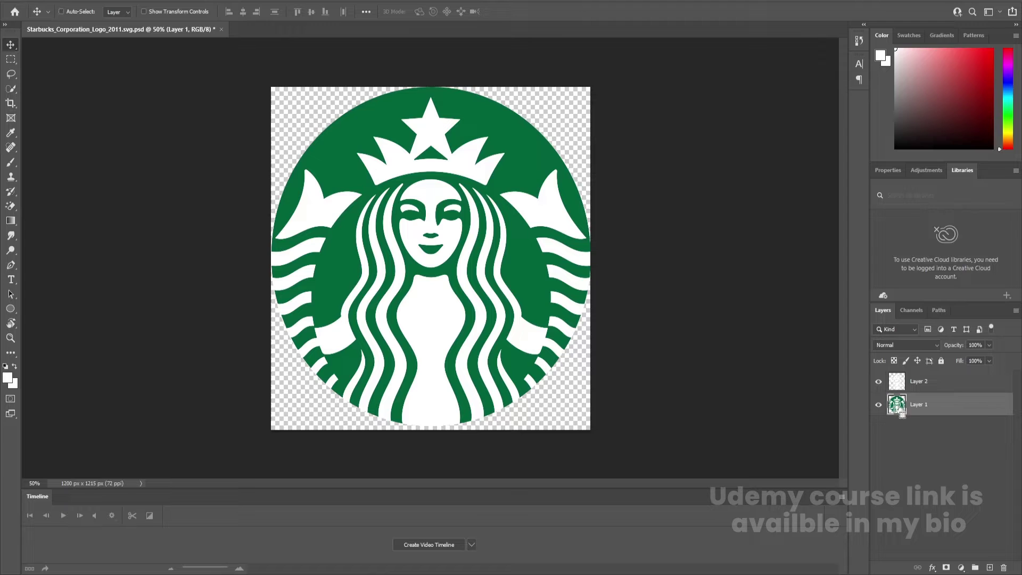
left_click(899, 411, "ctrl")
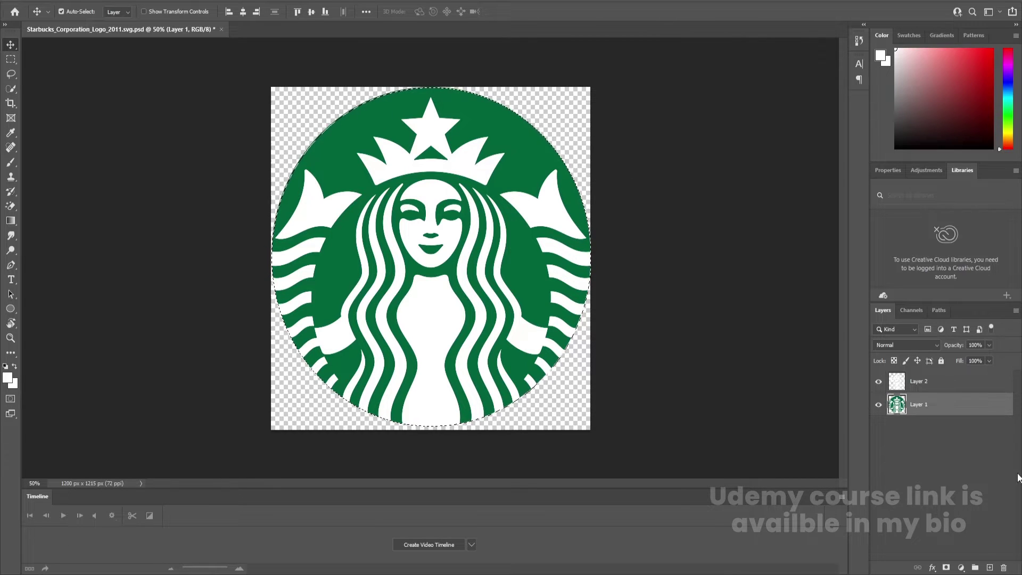
Create Layer 3 and fill the selected circle with the sampled logo green
left_click(990, 567)
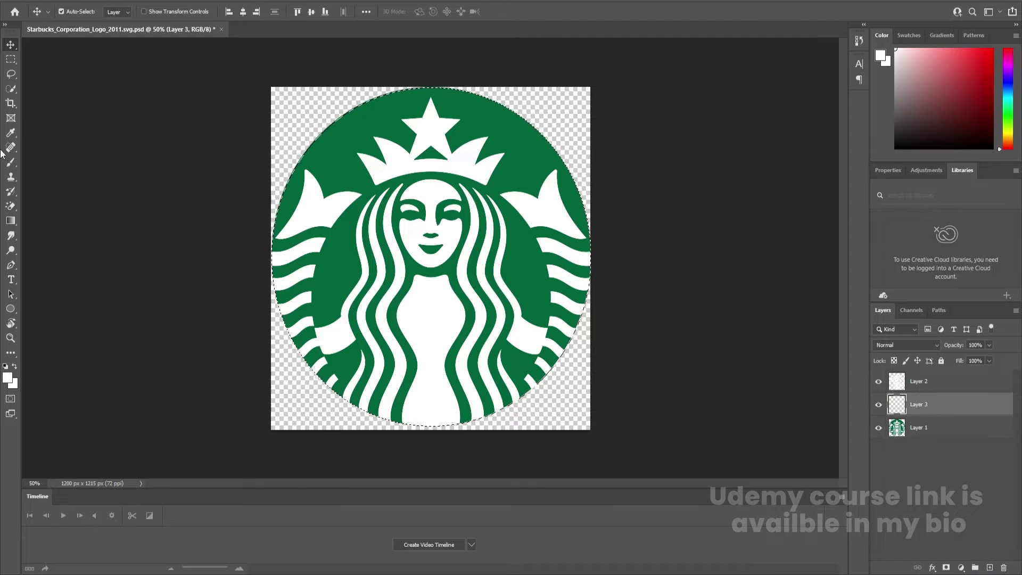
key("i")
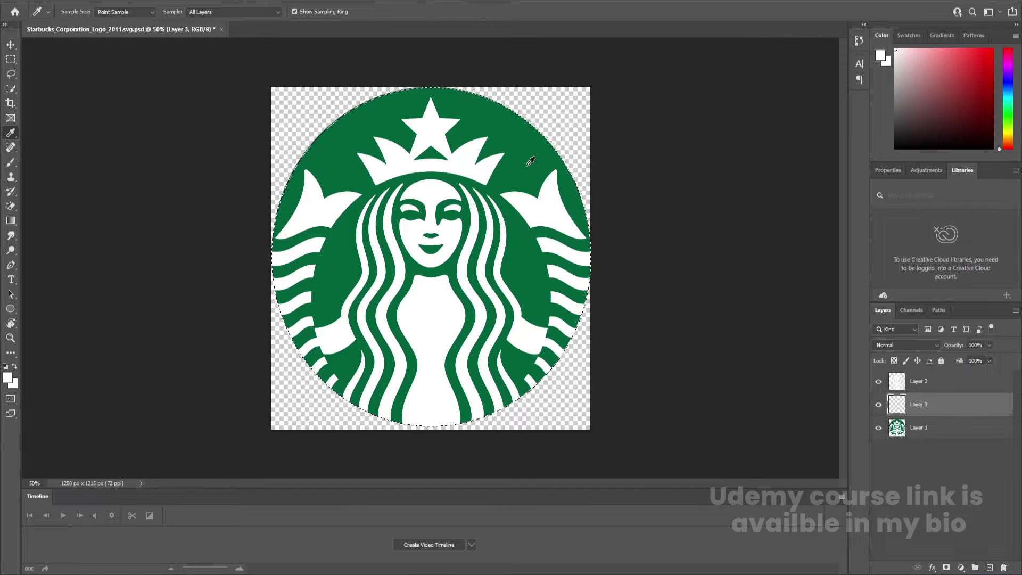
left_click(526, 144)
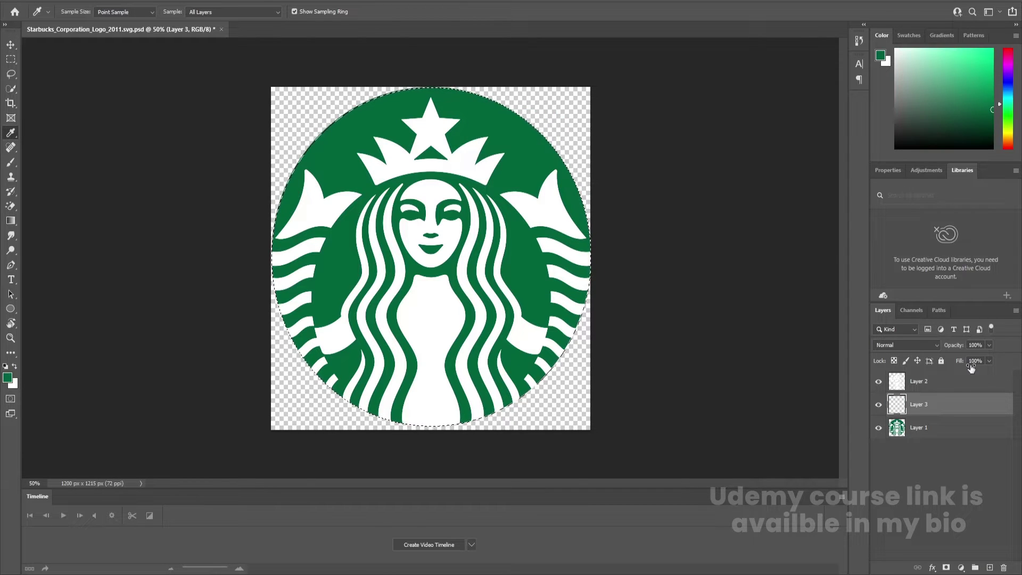
key("alt+BackSpace")
key("ctrl+d")
Hide Layer 1, check the green circle under the white shapes, and save the document
left_click(878, 428)
left_click(879, 382)
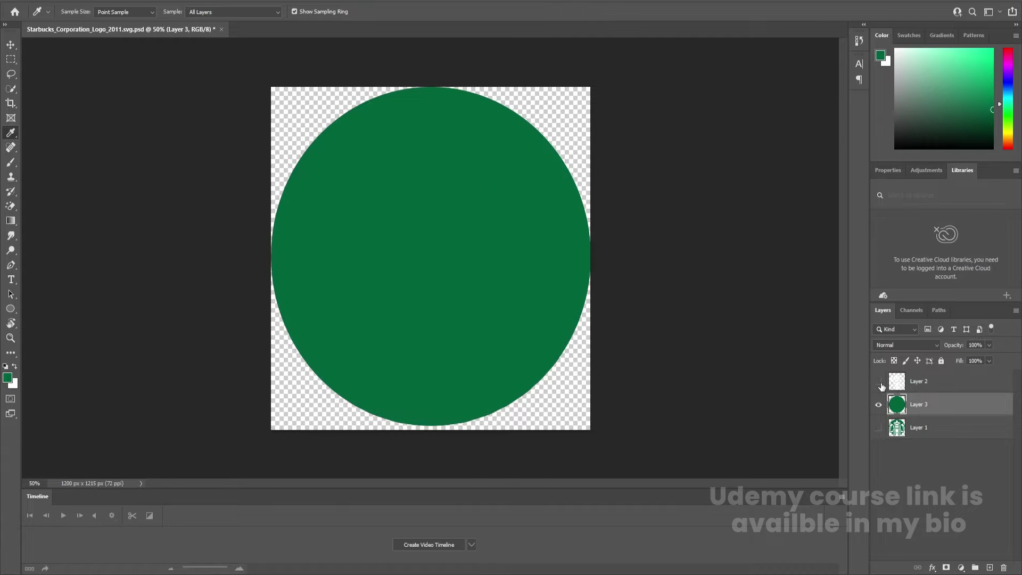
left_click(879, 384)
left_click(879, 404)
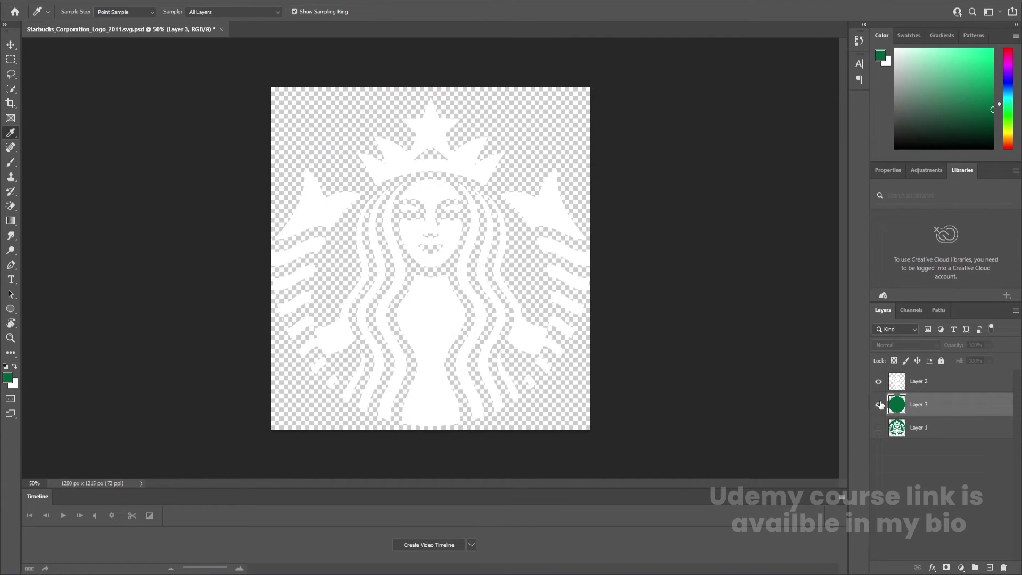
left_click(879, 404)
key("ctrl+s")
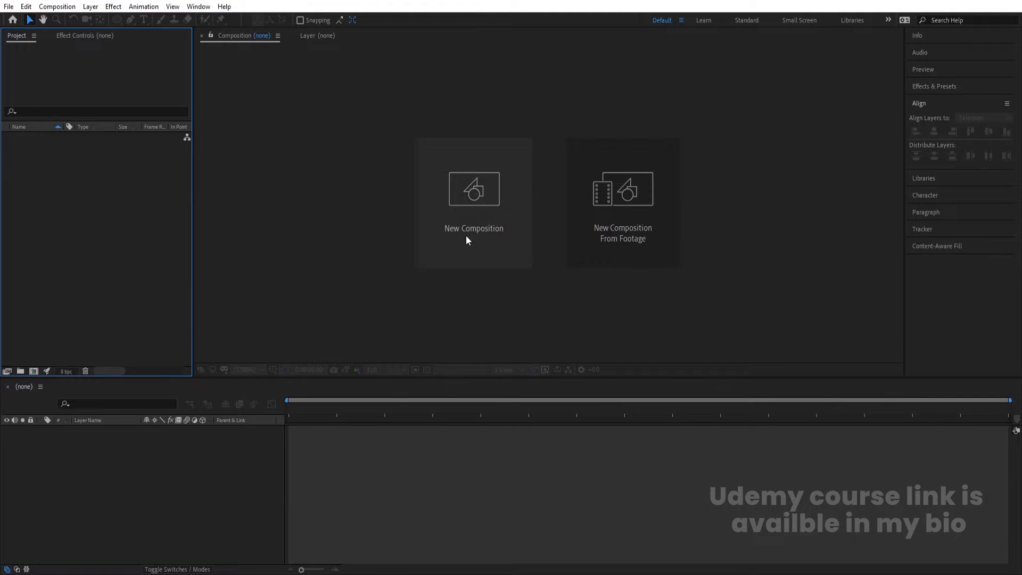
left_click(466, 235)
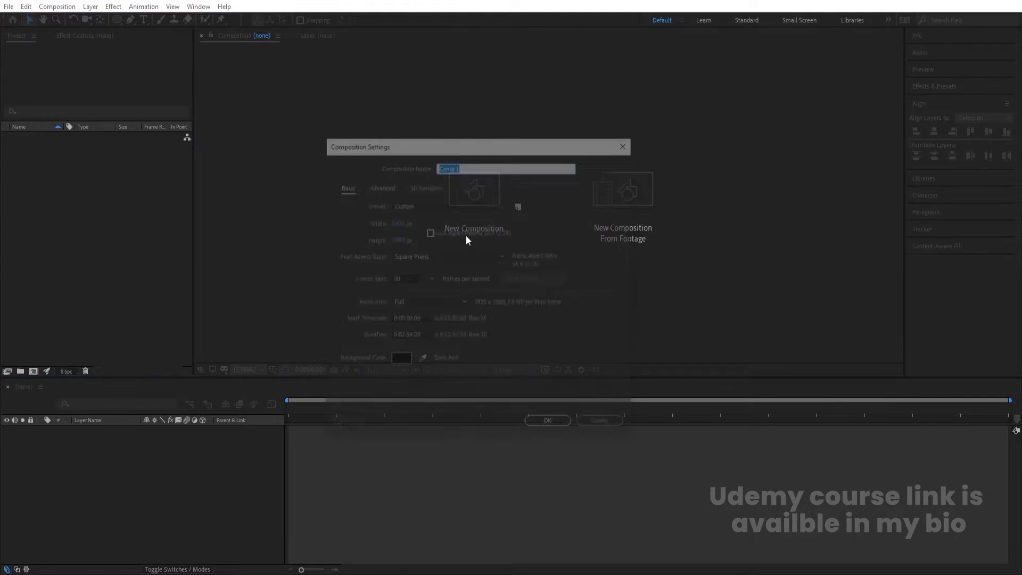
Name the composition Main Animation with a 0:00:10:00 duration and white (FFFFFF) background
type("Main Animation")
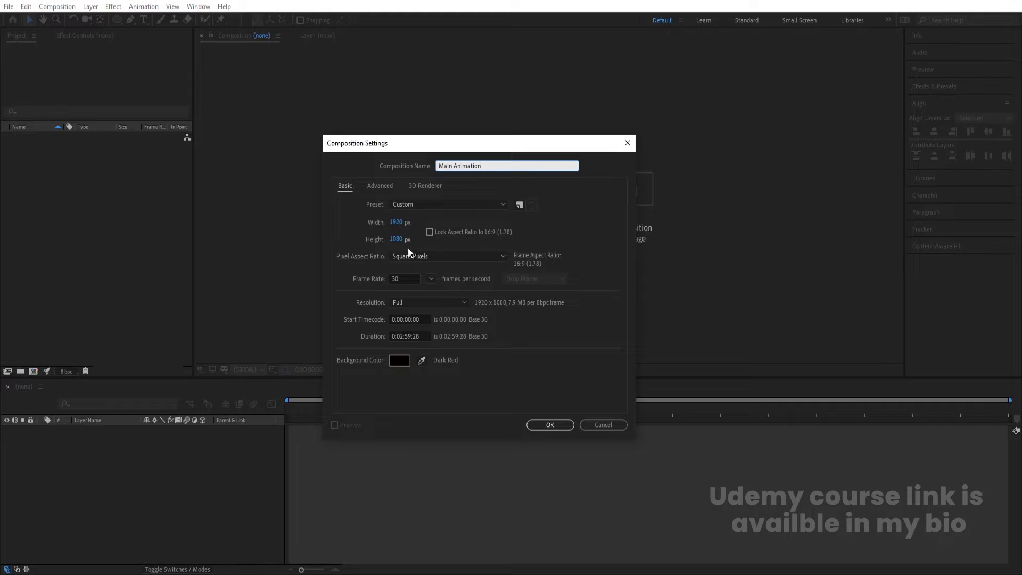
left_click(403, 335)
key("BackSpace")
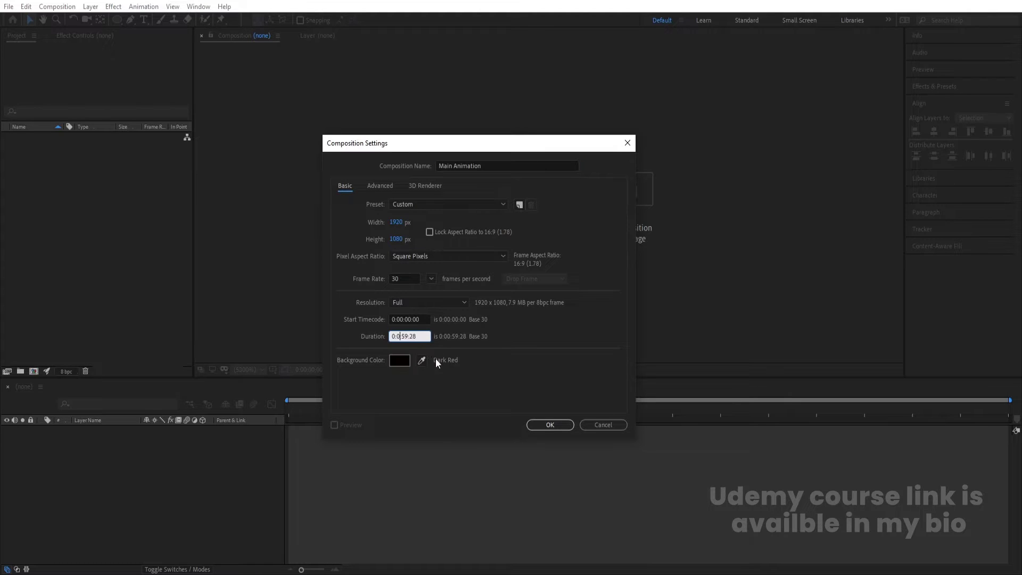
type("0")
left_click(401, 360)
left_click_drag(298, 248, 266, 164)
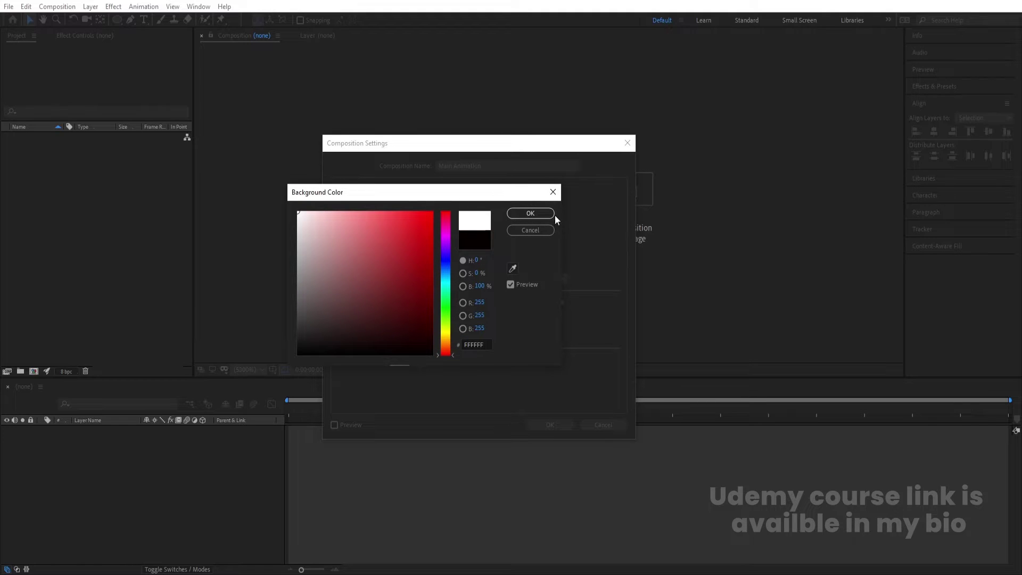
left_click(534, 214)
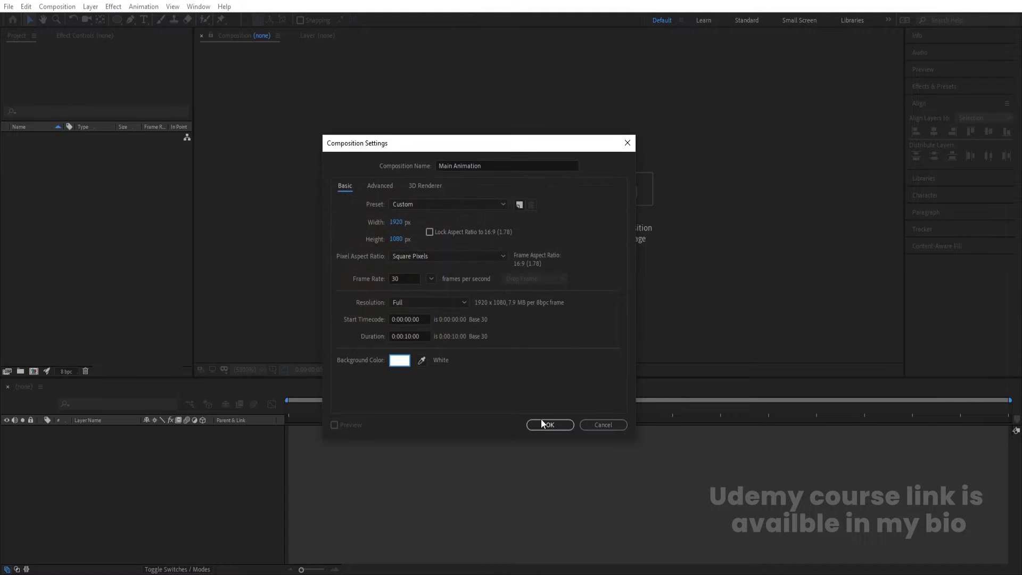
left_click(547, 423)
left_click(272, 369)
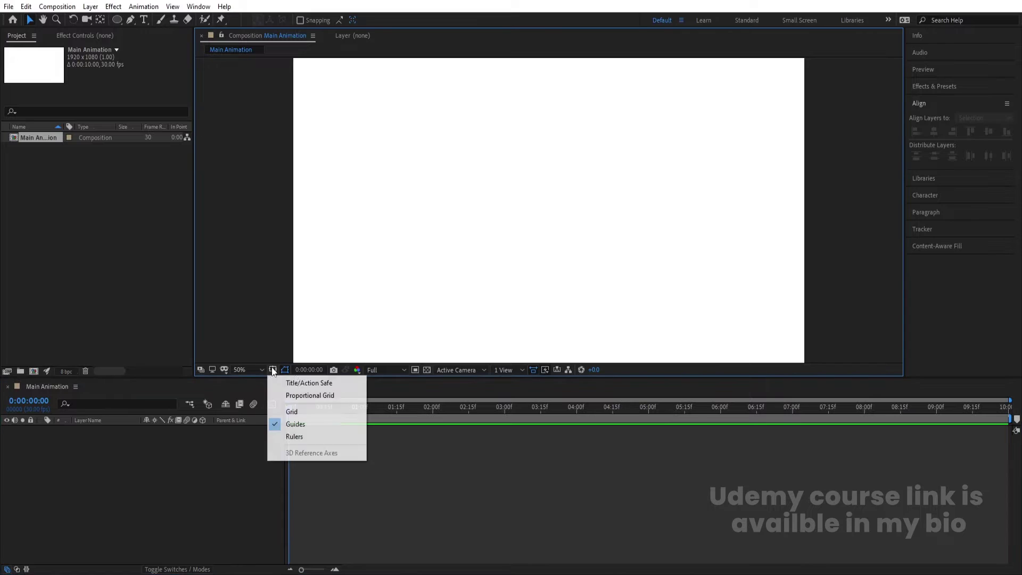
Turn on title/action safe guides and add a locked light grey (E2E2E2) White Solid 1 layer
left_click(304, 383)
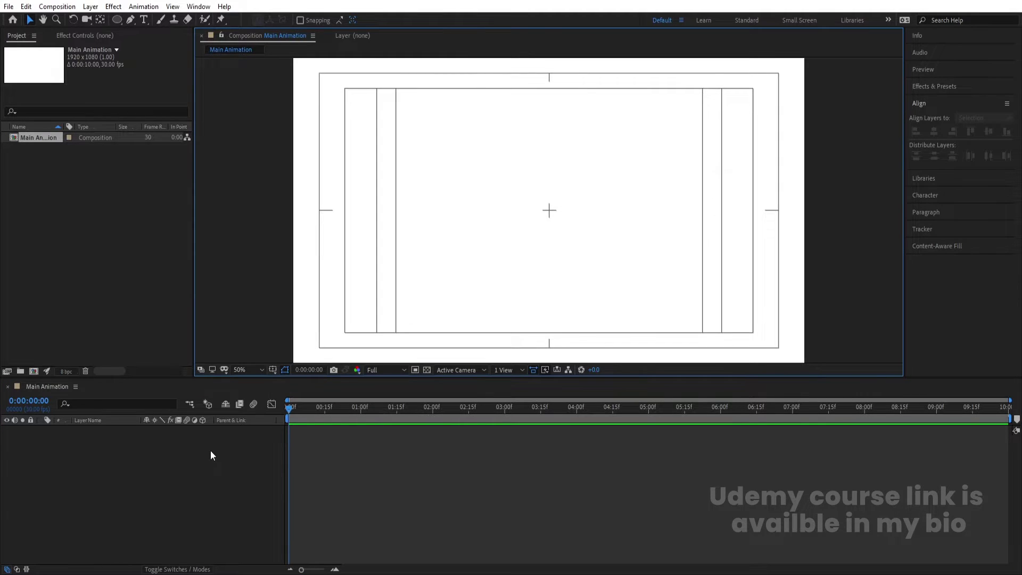
key("ctrl+y")
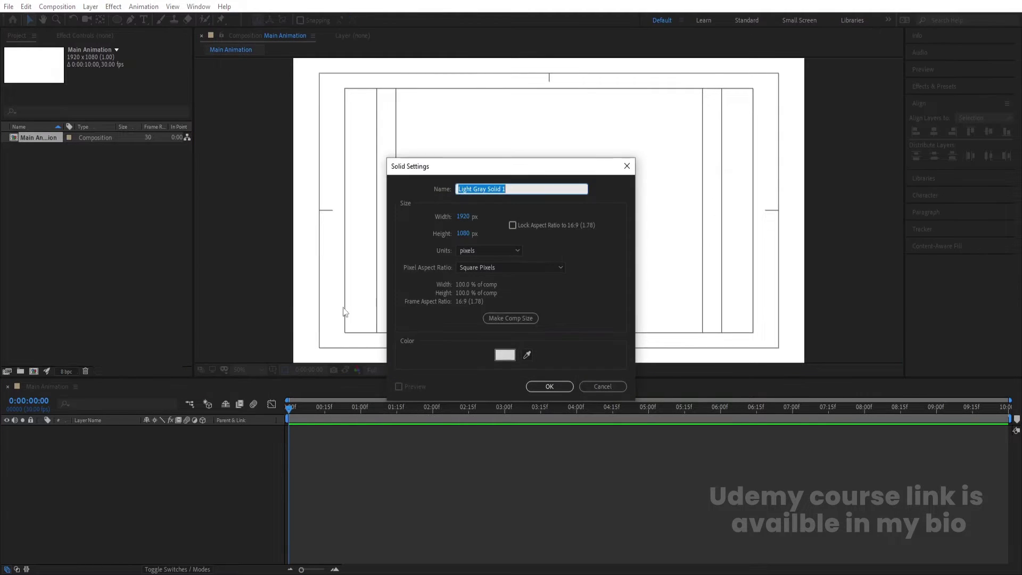
left_click(505, 355)
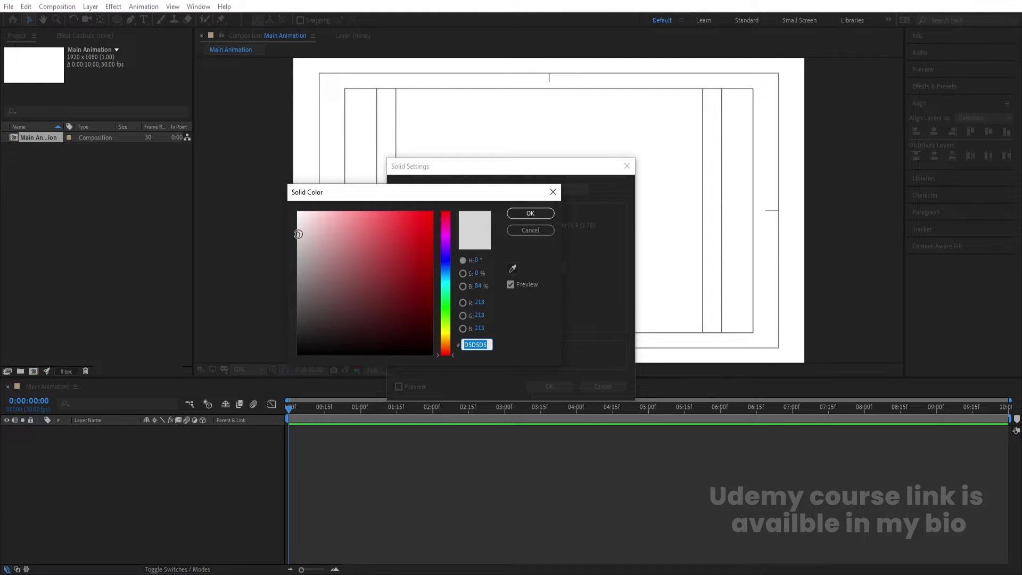
left_click_drag(298, 234, 298, 228)
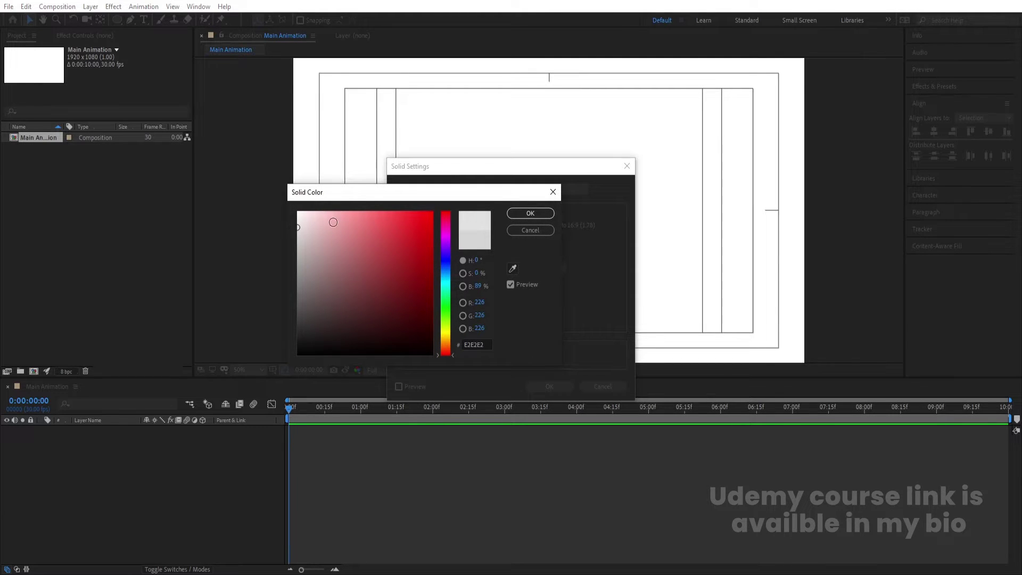
left_click(533, 214)
left_click(550, 387)
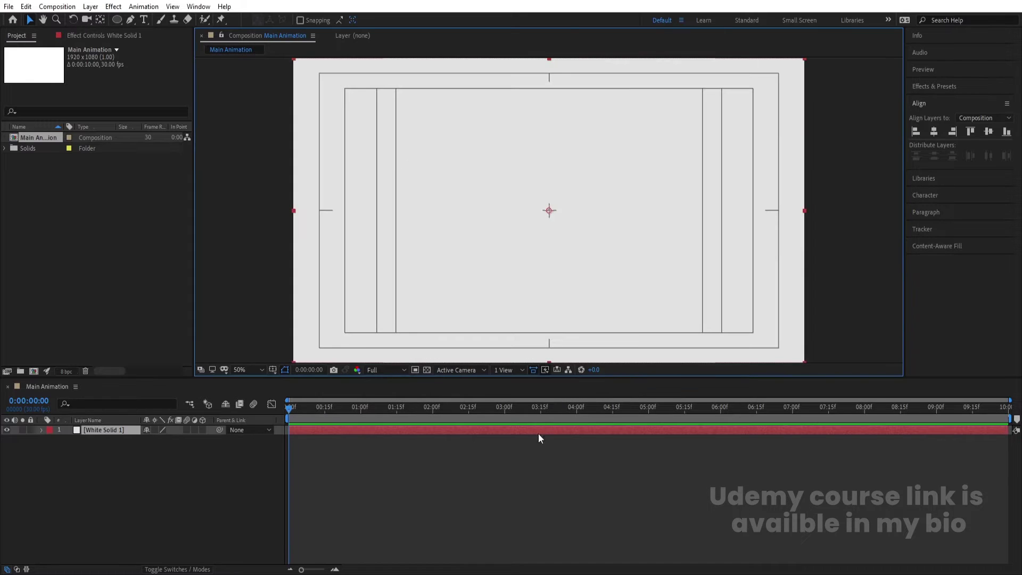
left_click(29, 430)
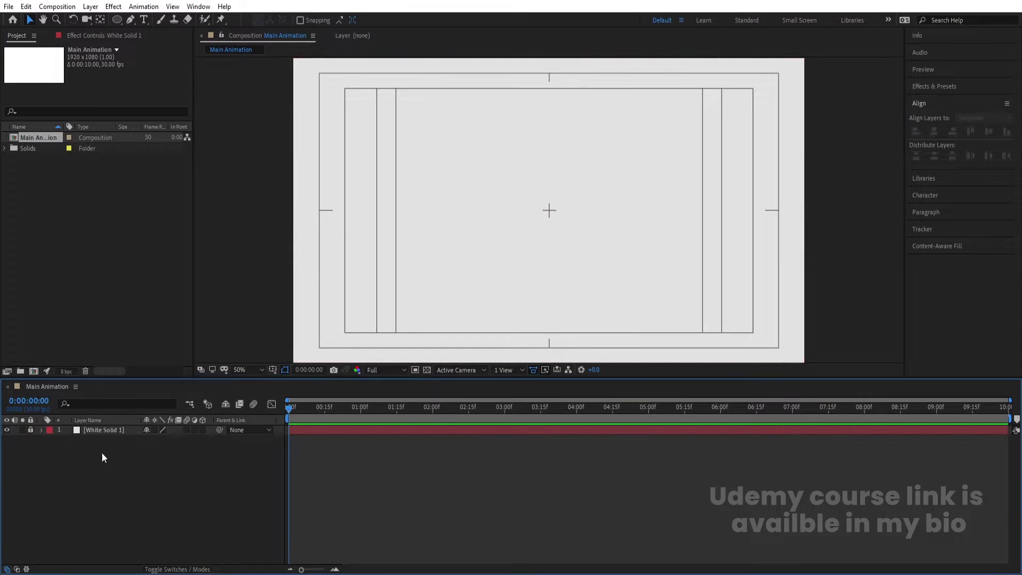
key("ctrl+i")
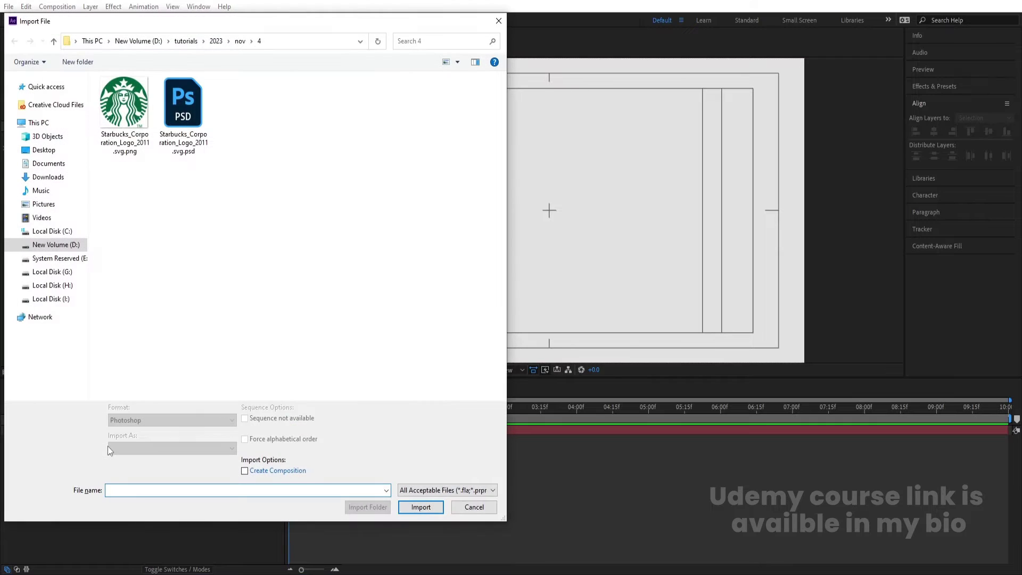
Import Starbucks_Corporation_Logo_2011.svg.psd as Composition - Retain Layer Sizes
left_click(194, 132)
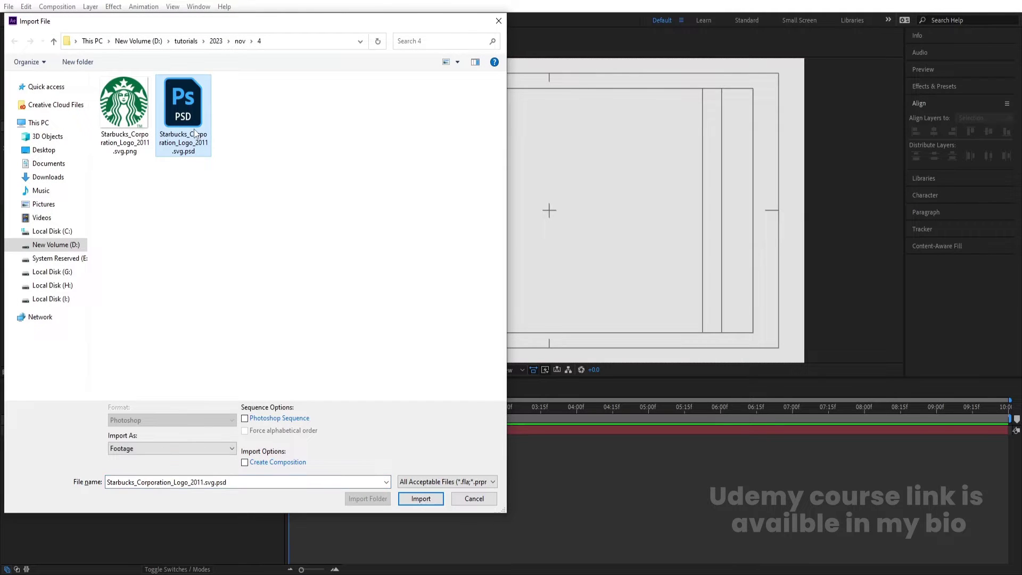
left_click(129, 448)
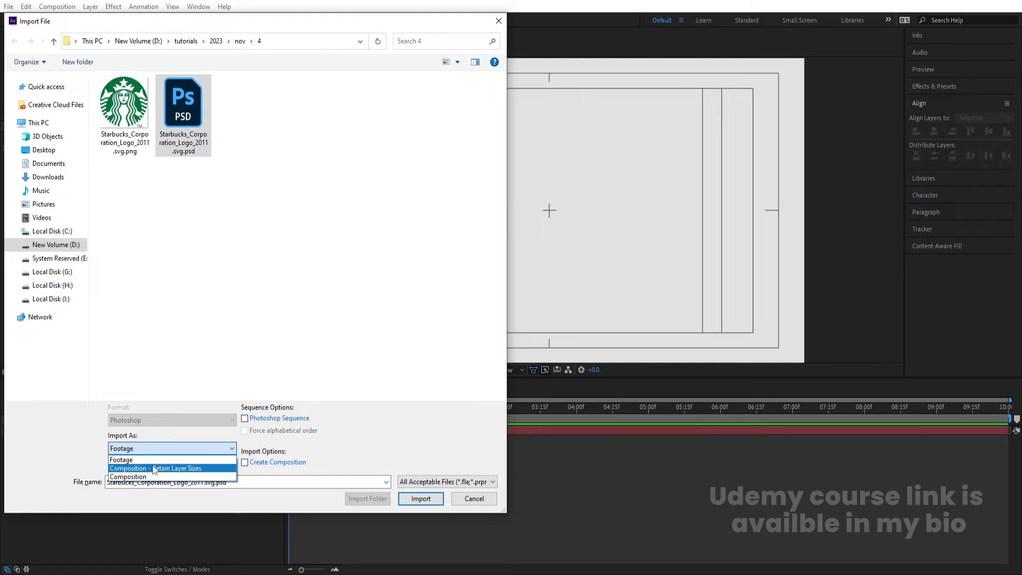
left_click(154, 469)
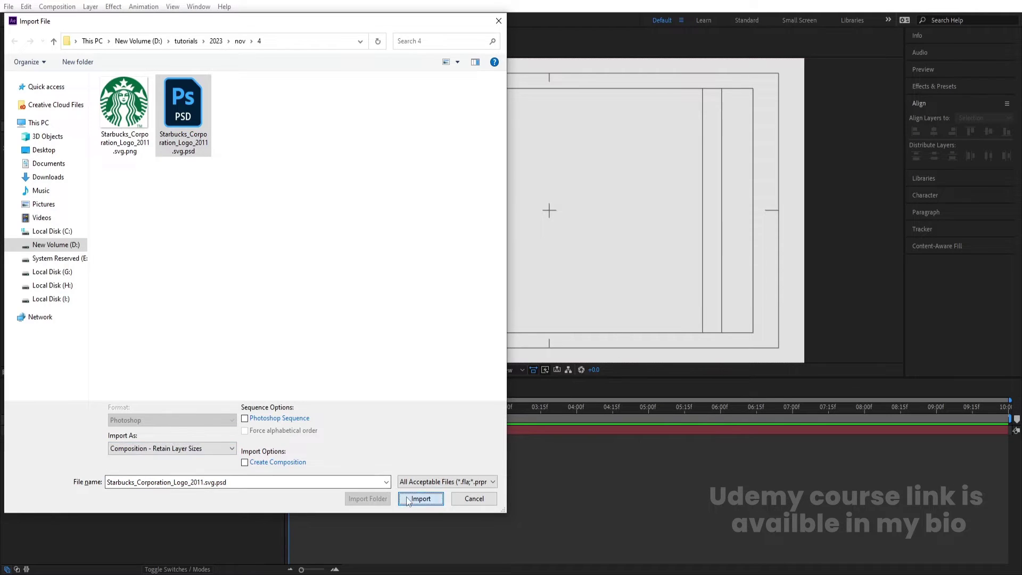
left_click(409, 499)
left_click(526, 353)
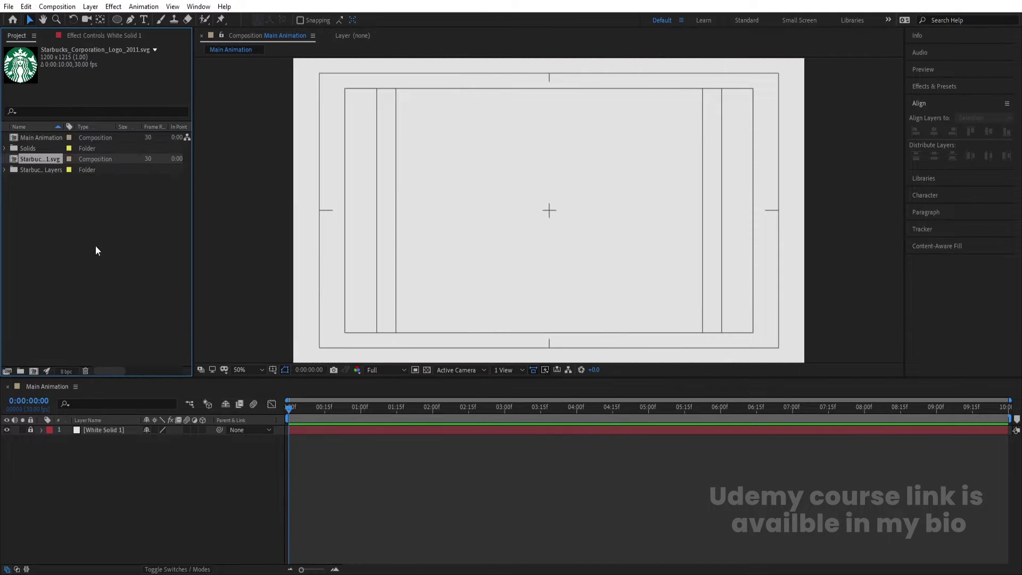
Copy Layer 3 and Layer 2 from the logo composition and paste them into Main Animation
double_click(45, 159)
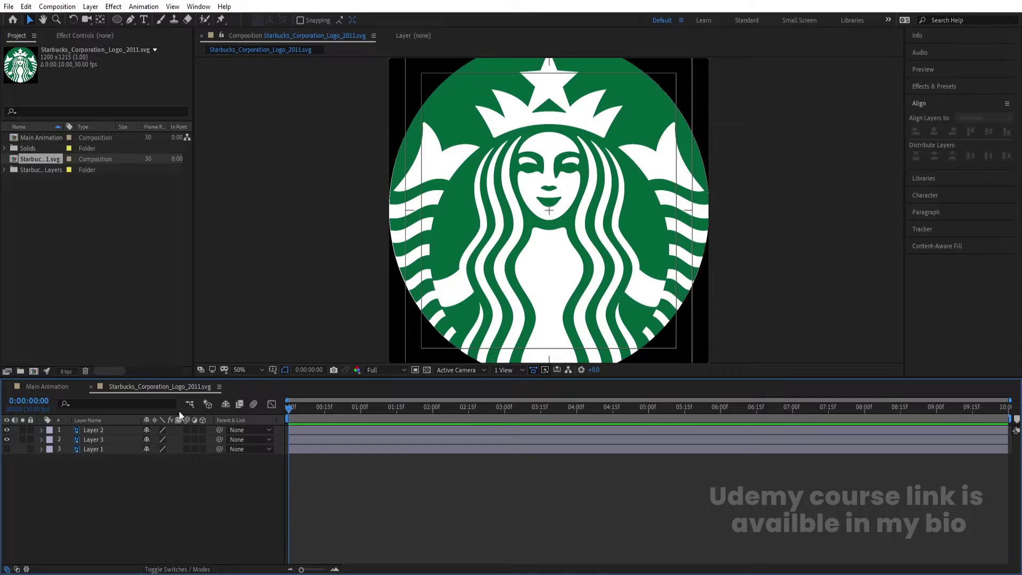
left_click(94, 430)
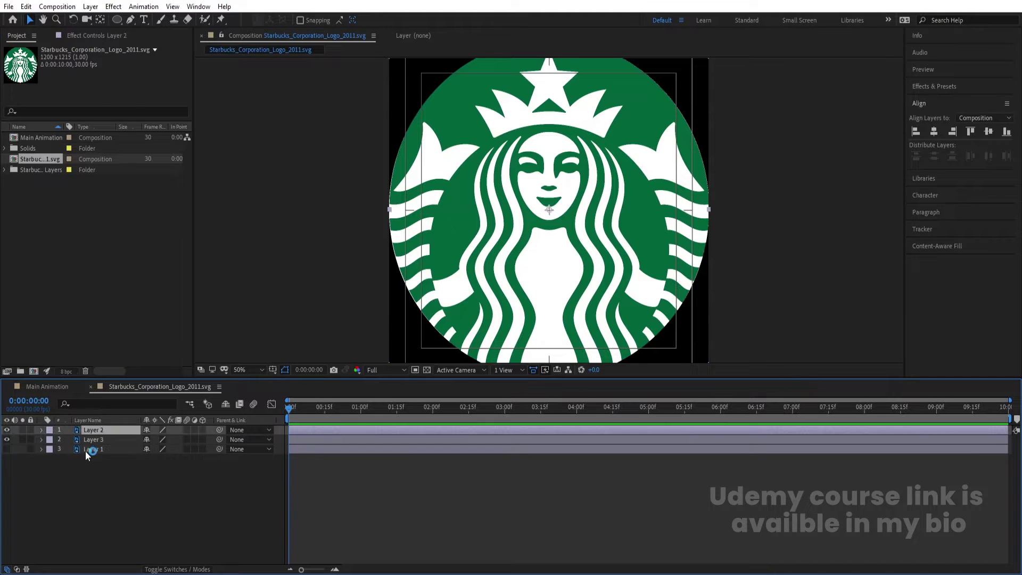
left_click(85, 449)
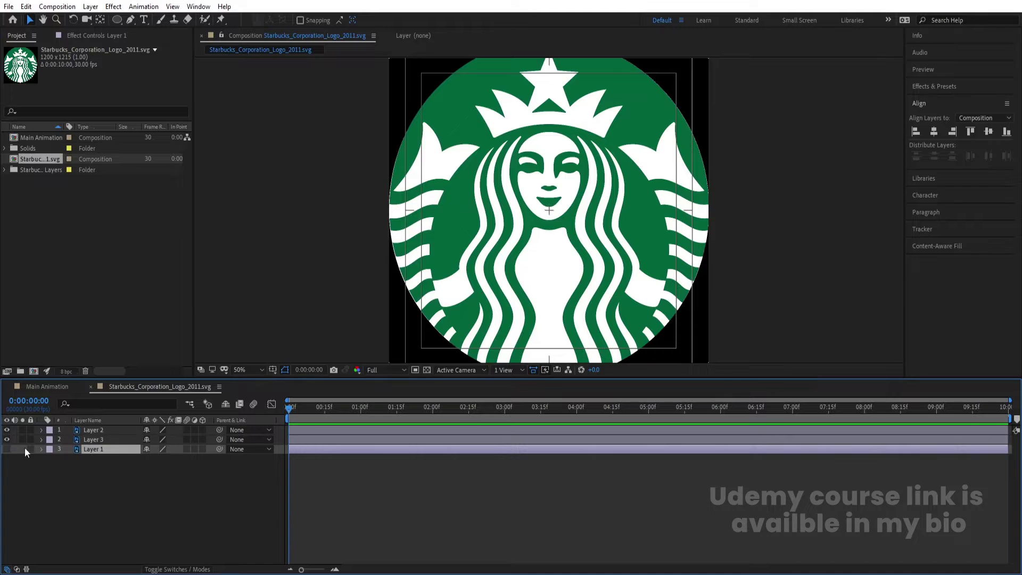
left_click(84, 441)
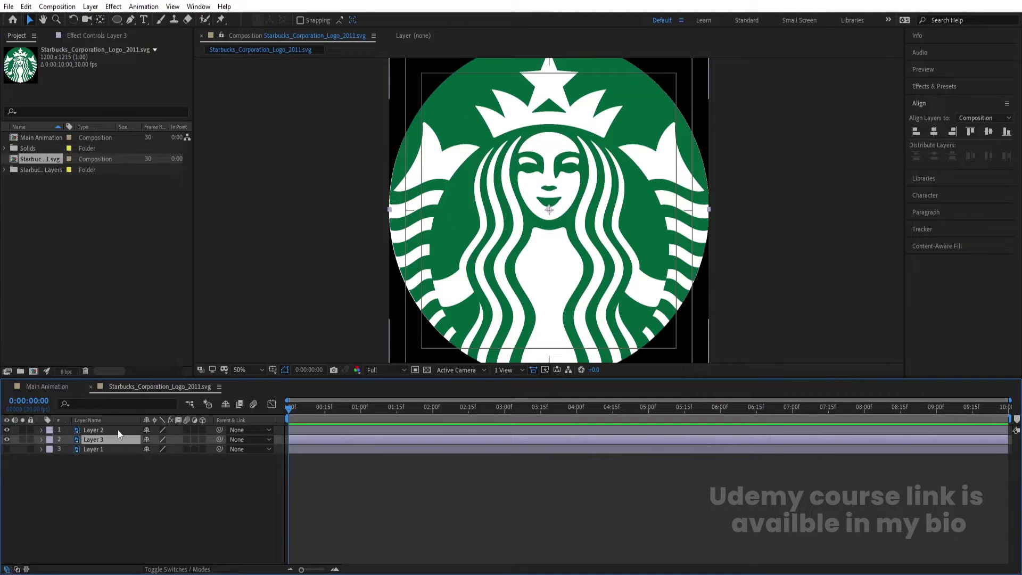
key("comma")
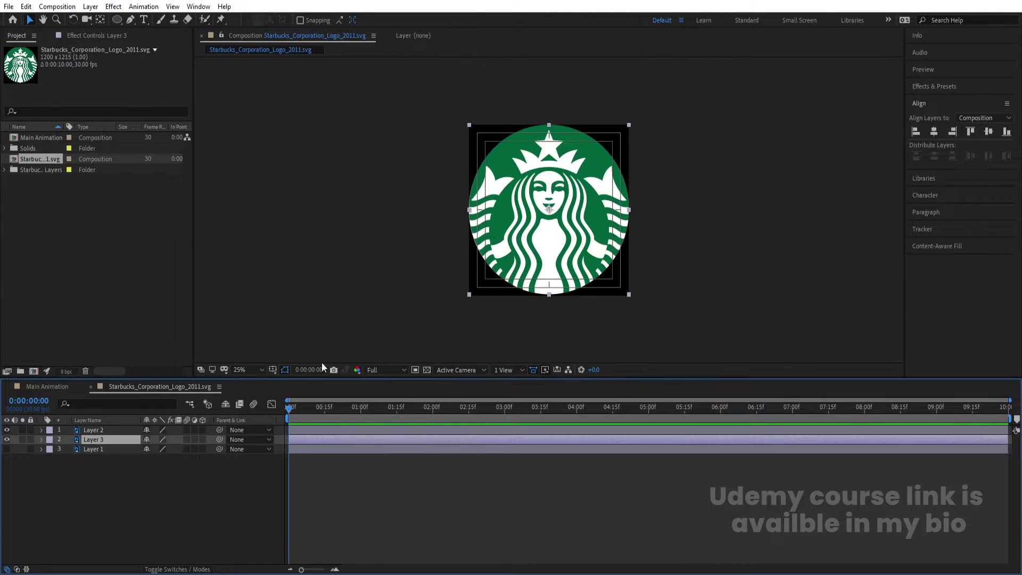
left_click(92, 430, "ctrl")
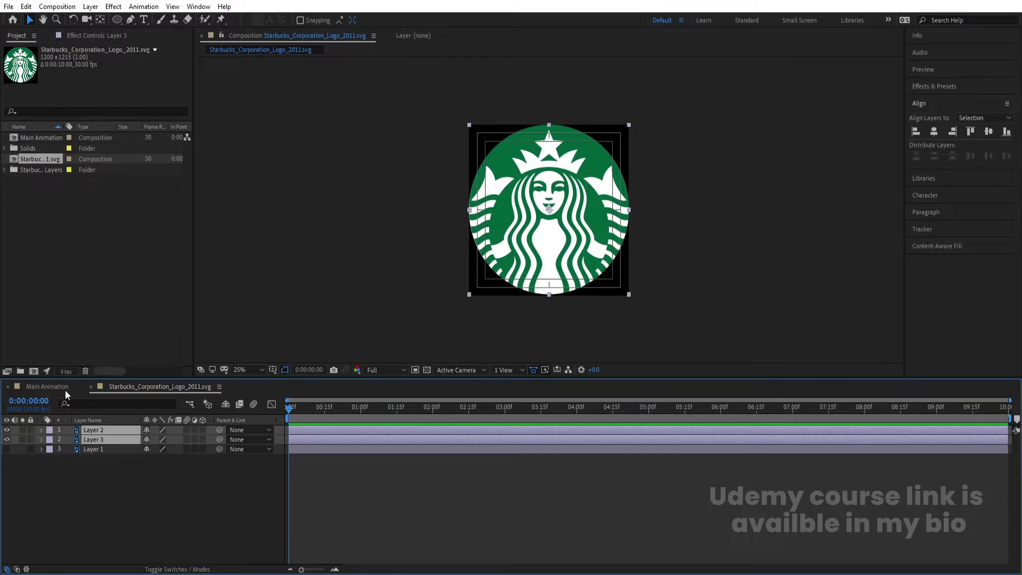
left_click(51, 387)
key("ctrl+v")
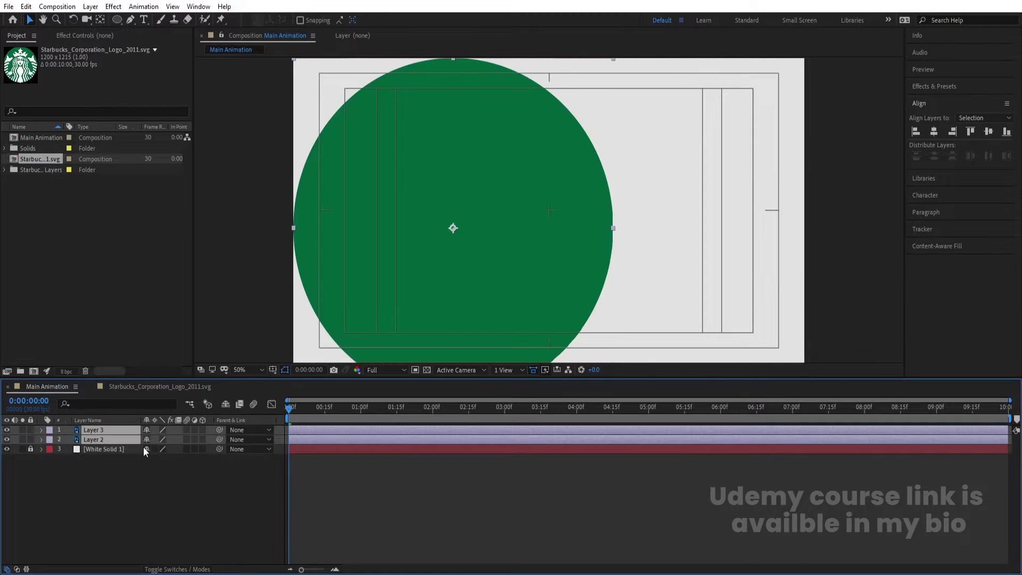
left_click(119, 475)
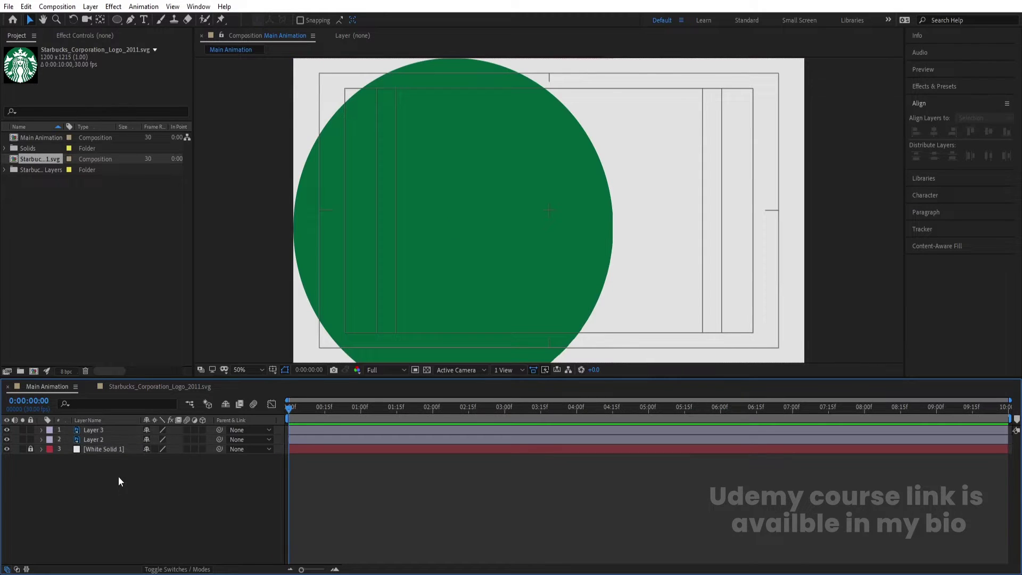
Move Layer 3 below Layer 2 and drag both logo layers to the composition centre
left_click(97, 430)
left_click_drag(108, 430, 114, 439)
left_click(101, 432)
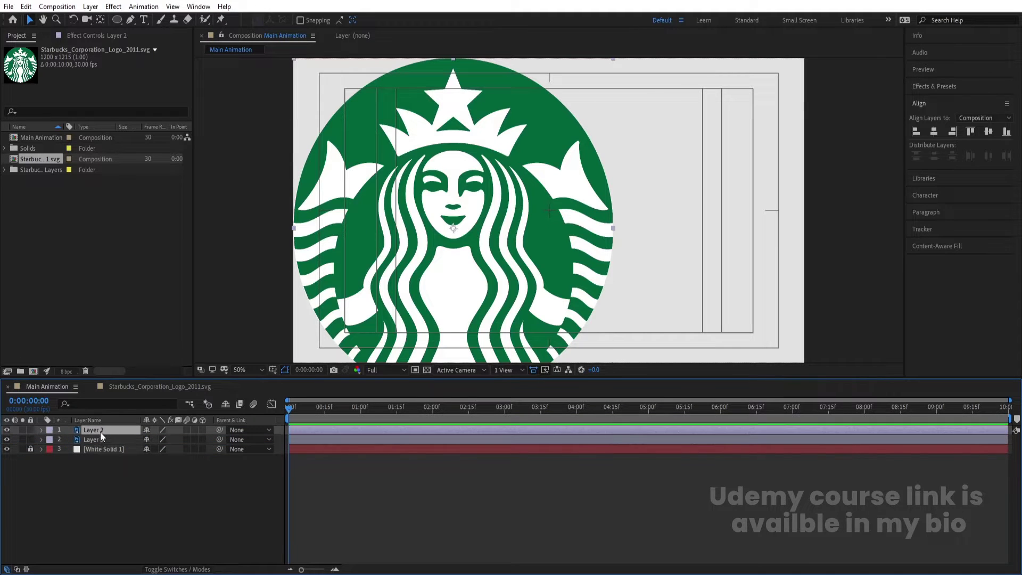
left_click(121, 440)
left_click(107, 430, "shift")
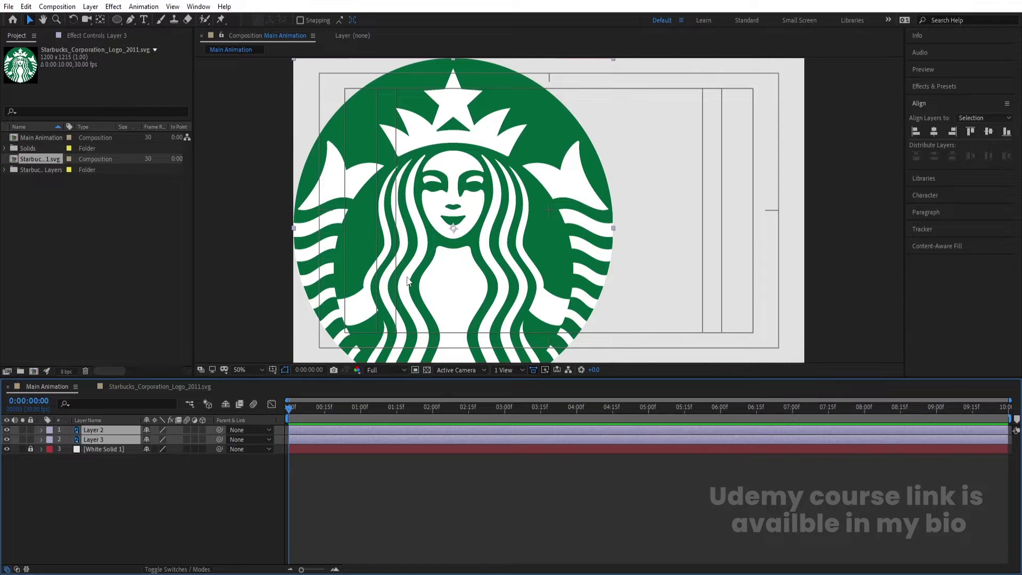
left_click_drag(407, 279, 502, 261)
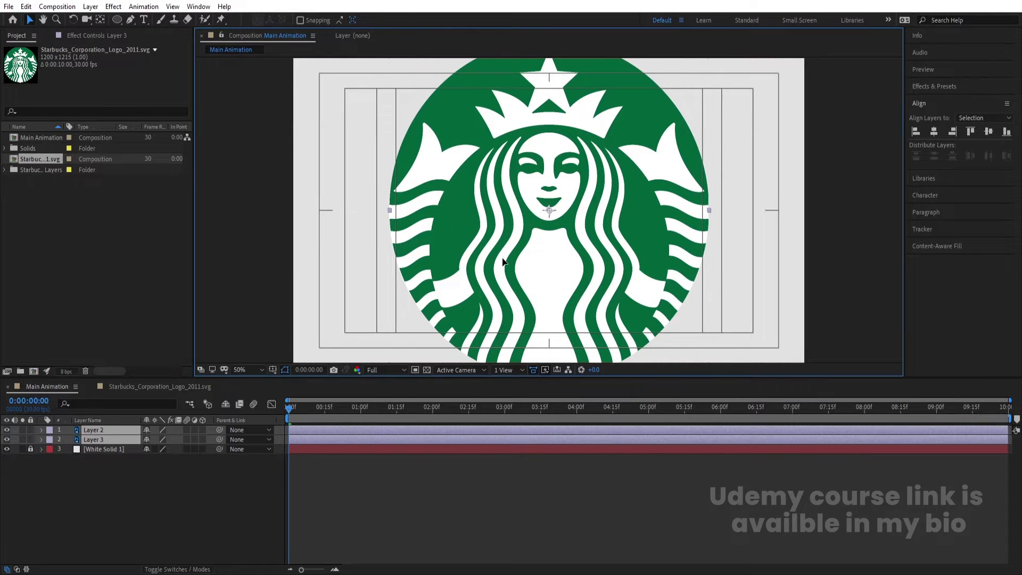
Scale both logo layers to 30%
key("s")
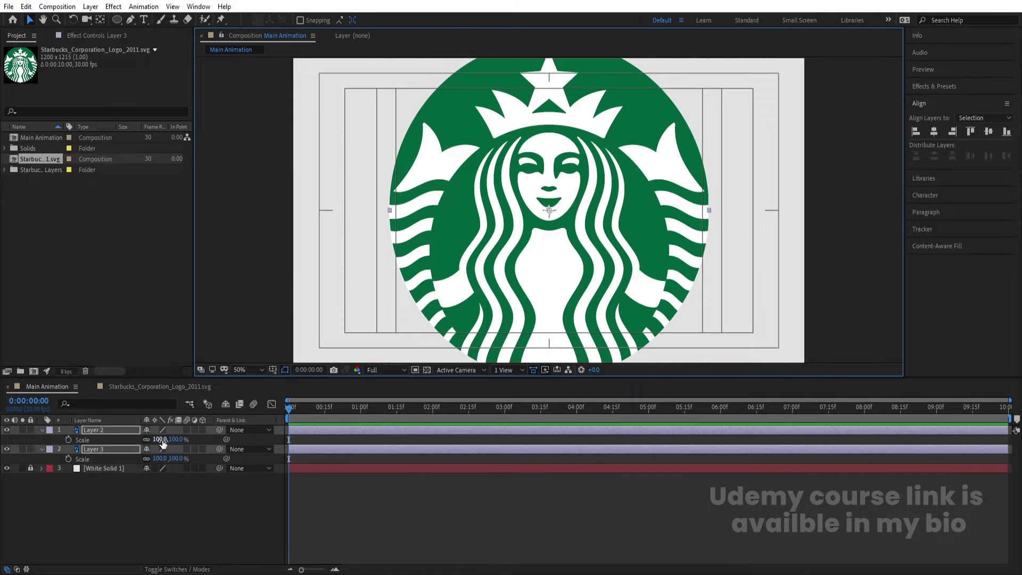
left_click_drag(162, 440, 128, 441)
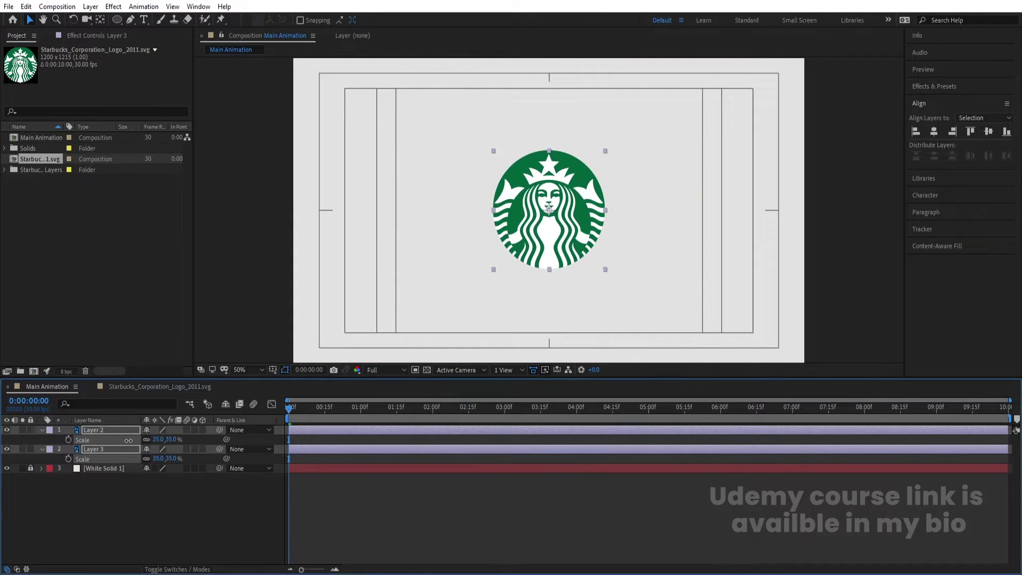
left_click(175, 523)
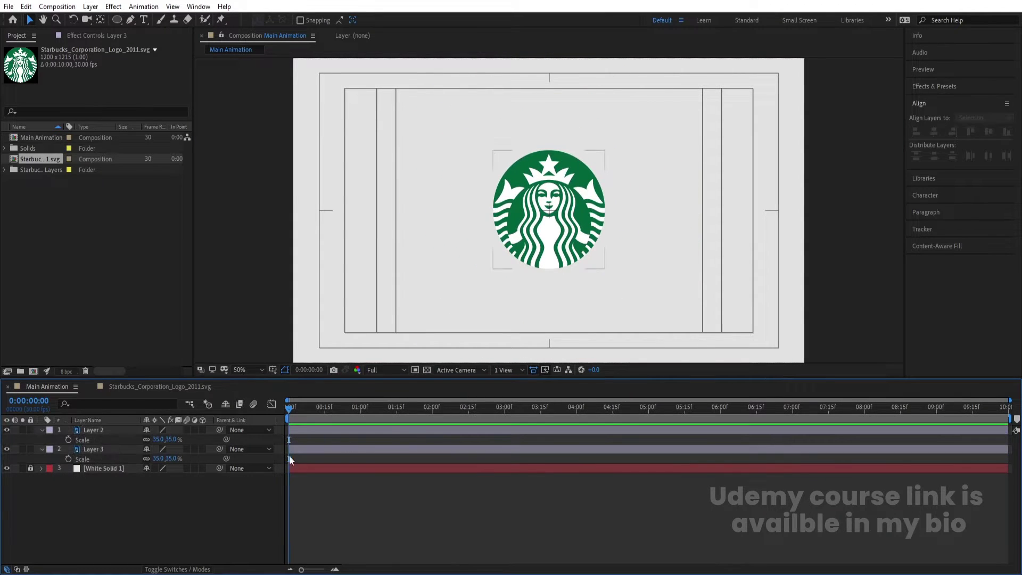
left_click(117, 449)
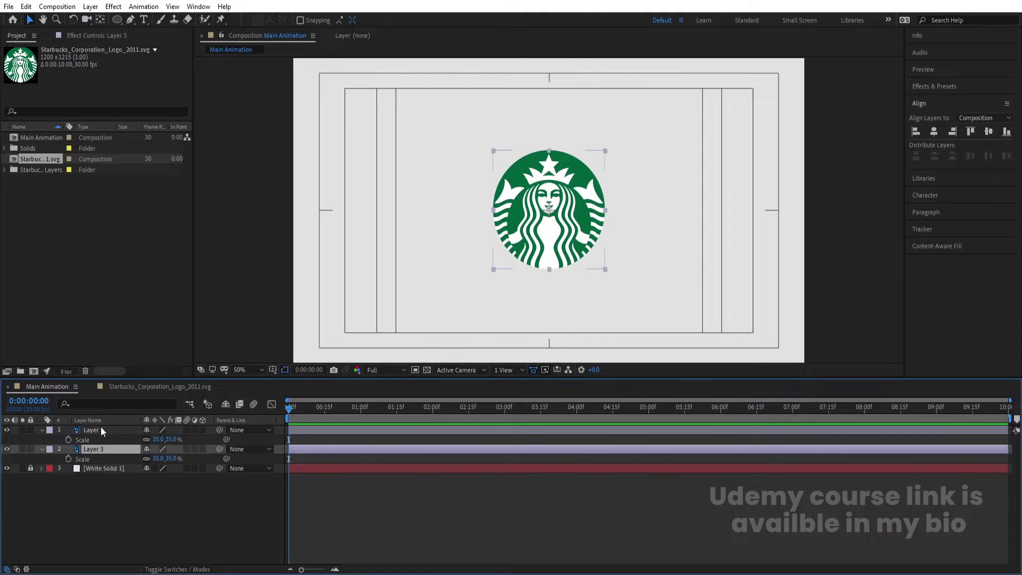
left_click(100, 429, "shift")
left_click(158, 440)
type("30")
key("Return")
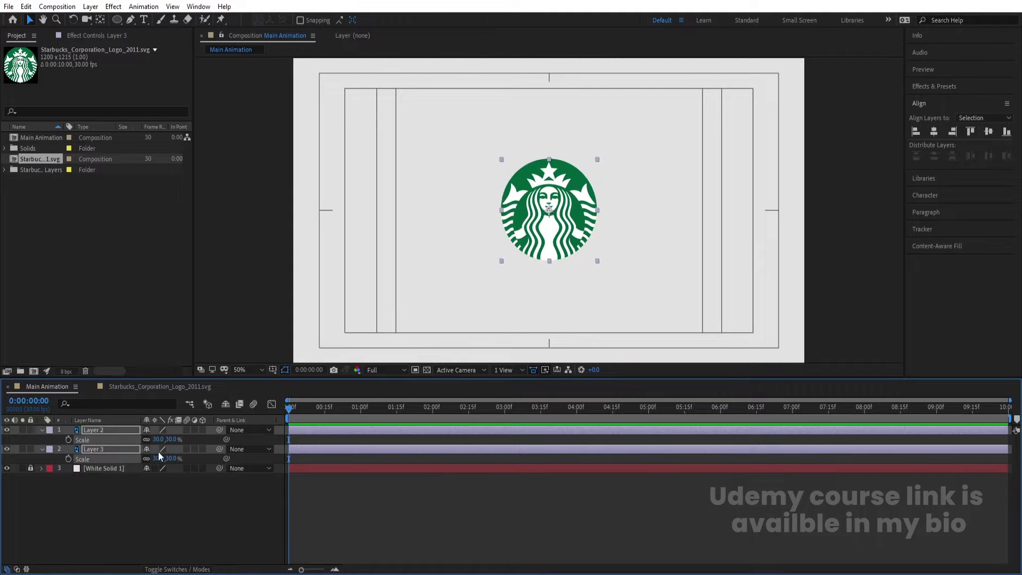
left_click(153, 508)
key("s")
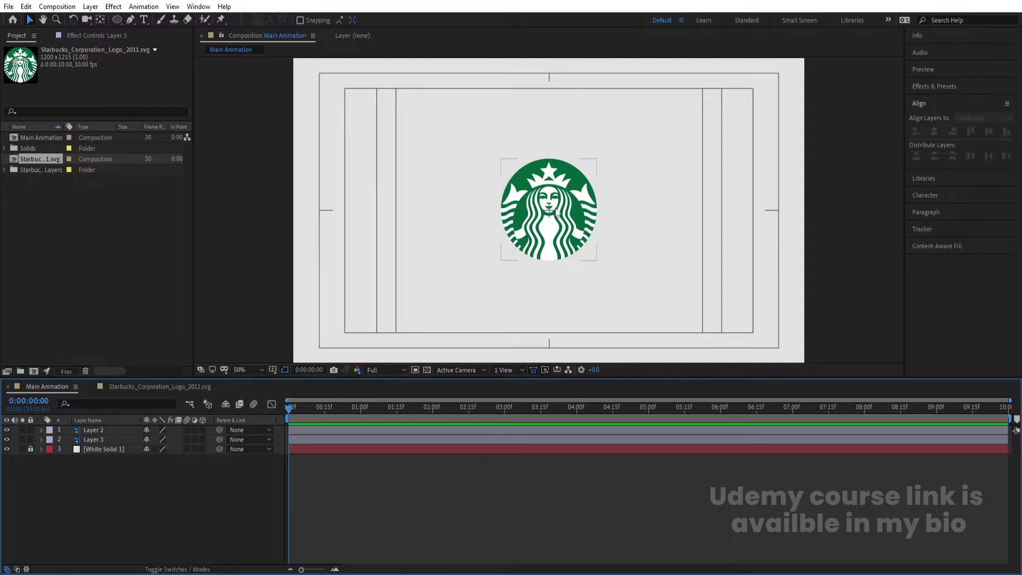
Draw a small green ellipse right of the logo, centre its anchor point, and nudge it right
left_click(117, 21)
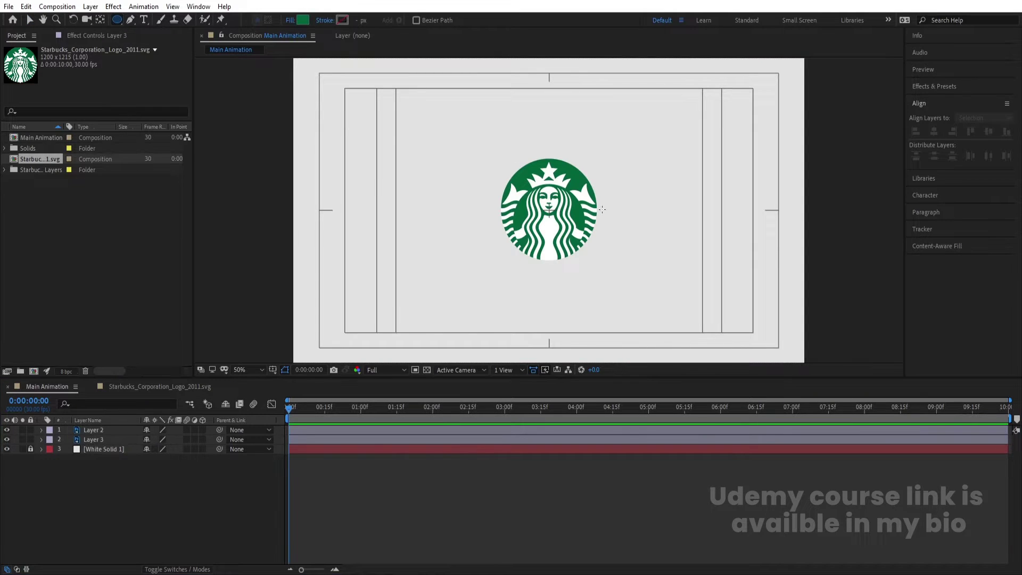
scroll(602, 209, "up", 4)
scroll(601, 203, "down", 2)
left_click_drag(596, 196, 617, 219)
left_click(312, 455)
left_click(106, 431)
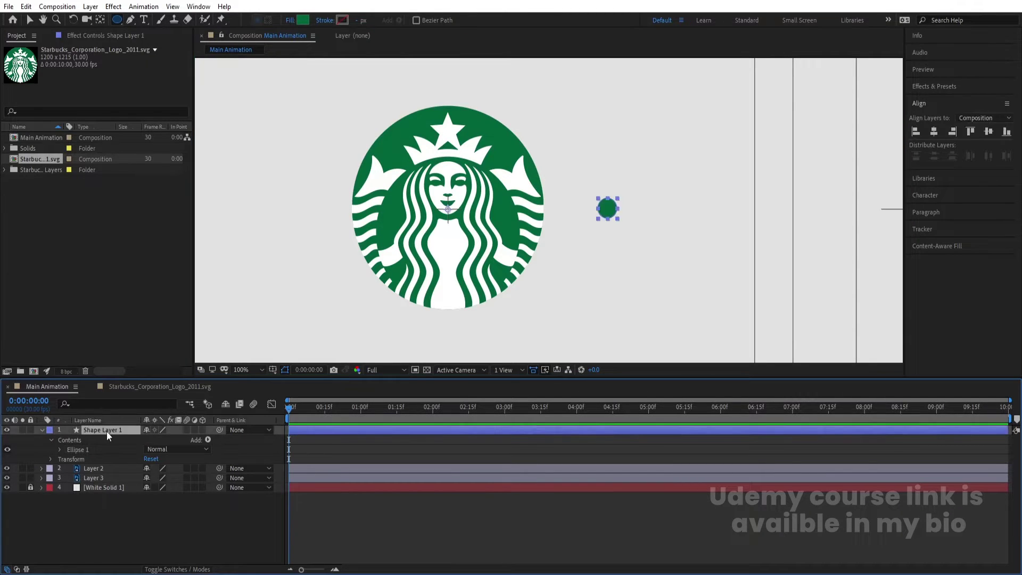
key("ctrl+alt+Home")
key("v")
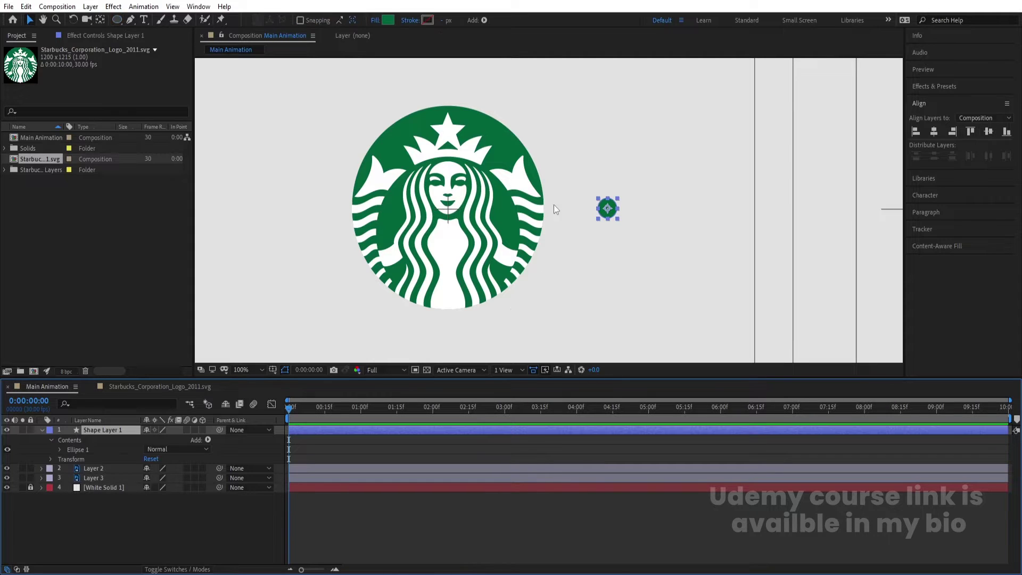
left_click_drag(605, 209, 631, 209)
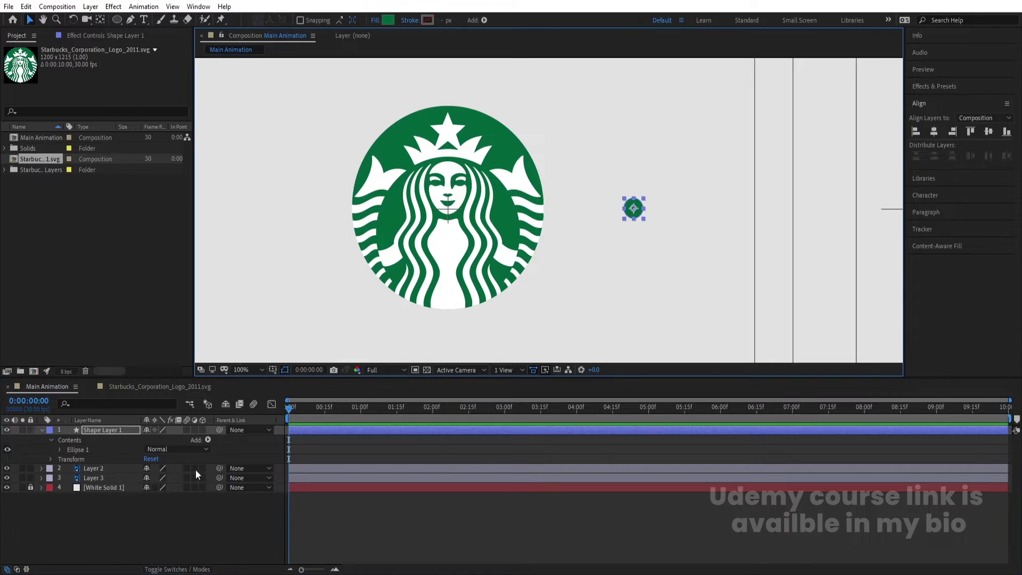
left_click(171, 513)
Draw a small white rectangle left of the logo, centre it vertically, and nudge it right
mouse_move(119, 17)
left_mouse_down()
mouse_move(172, 15)
mouse_move(157, 21)
left_mouse_up()
left_click(301, 20)
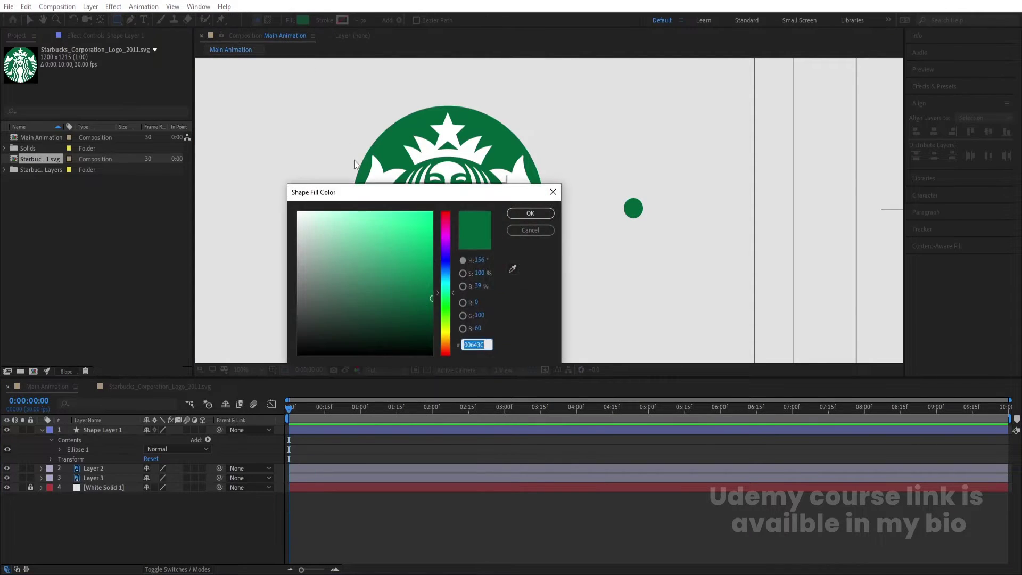
left_click(519, 213)
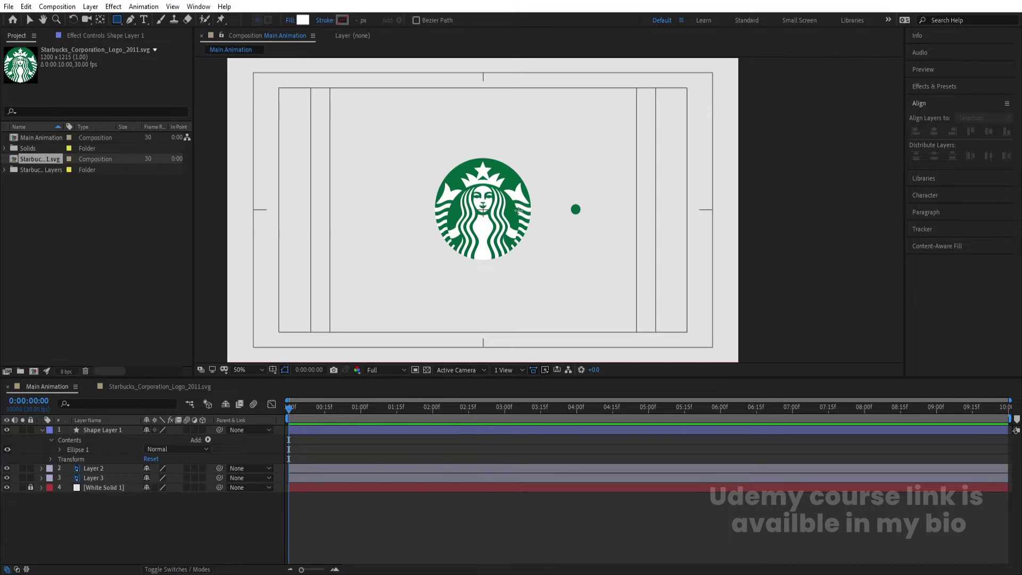
left_click_drag(369, 190, 373, 203)
left_click(310, 452)
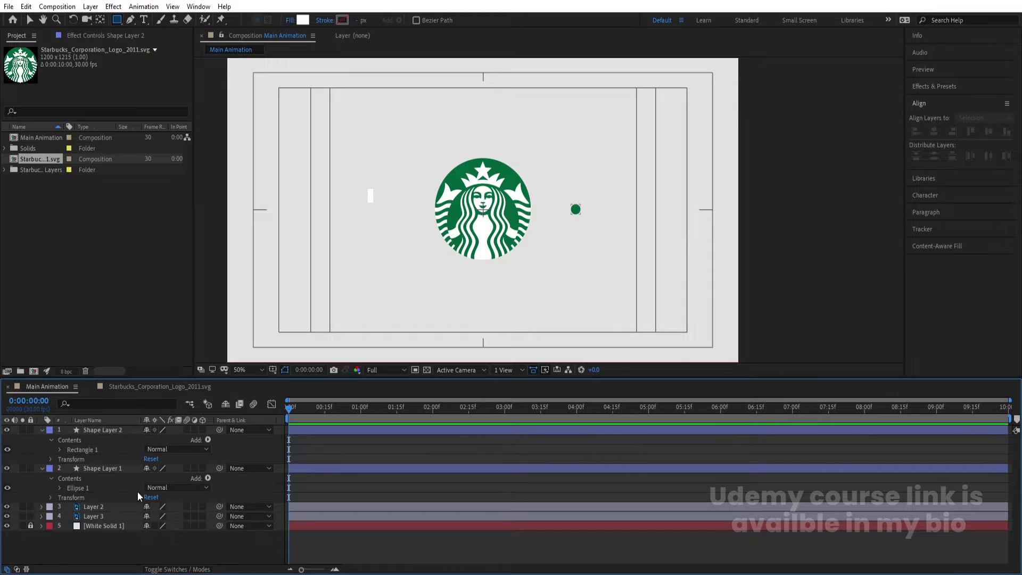
left_click(90, 433)
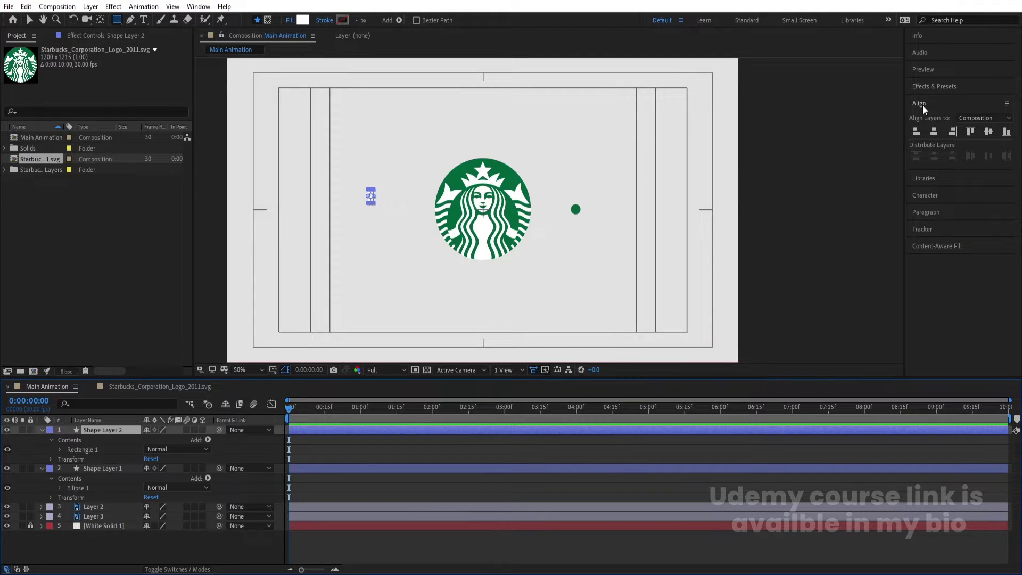
left_click(982, 135)
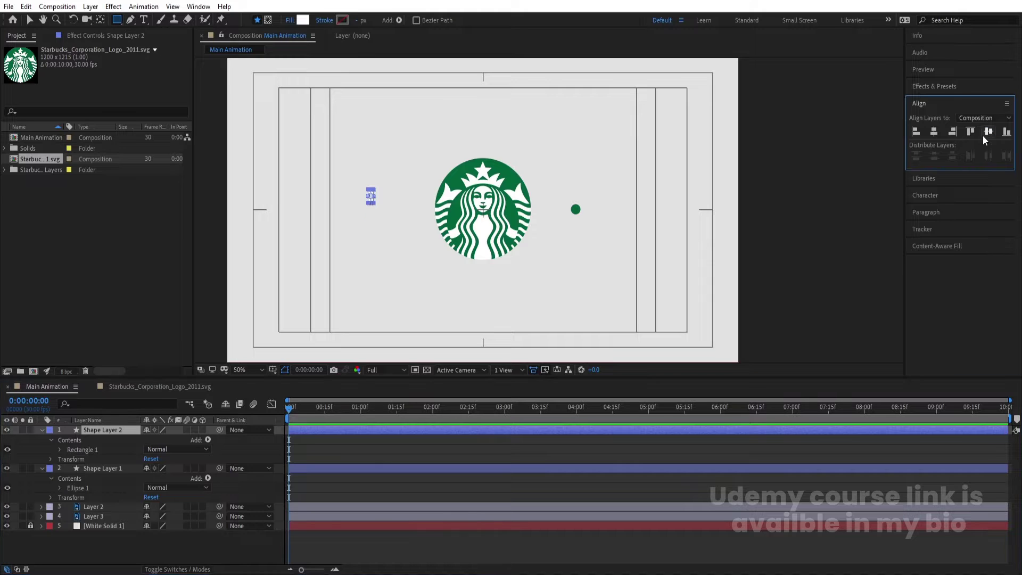
key("v")
left_click_drag(371, 213, 383, 213)
left_click(330, 457)
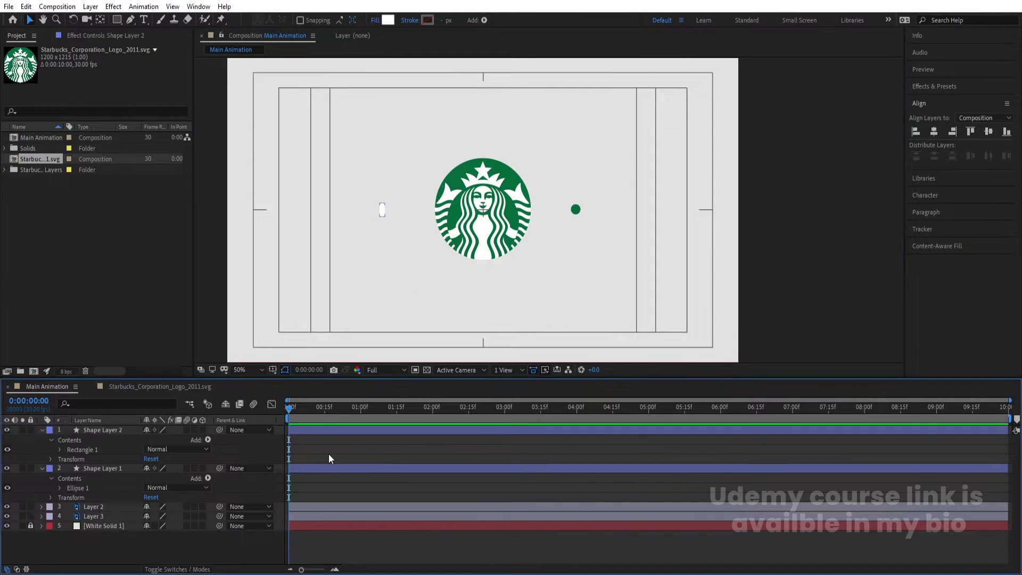
Separate Position into X and Y dimensions for both shape layers
left_click(129, 429)
left_click(102, 468, "ctrl")
key("p")
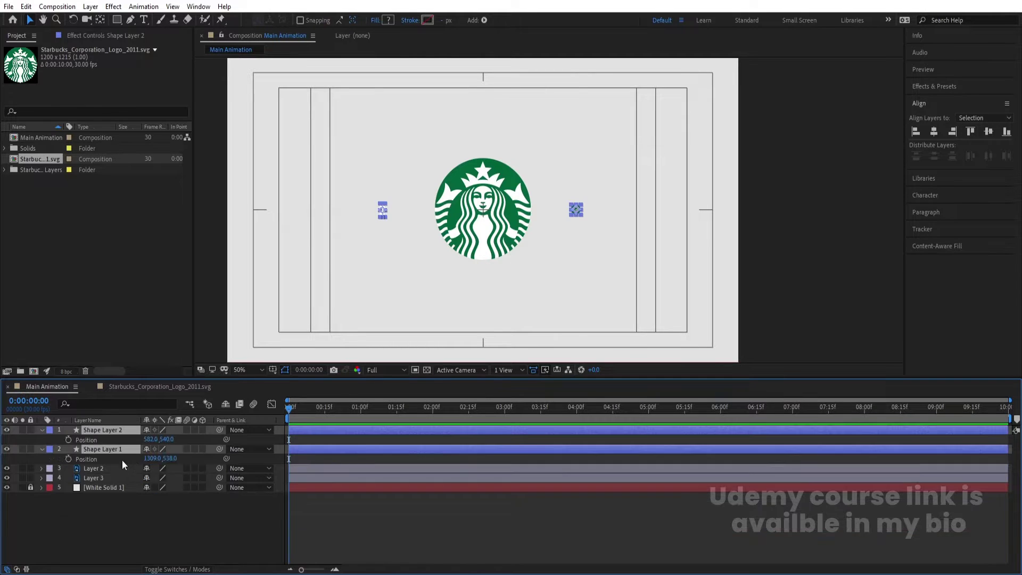
left_click(119, 440)
right_click(120, 439)
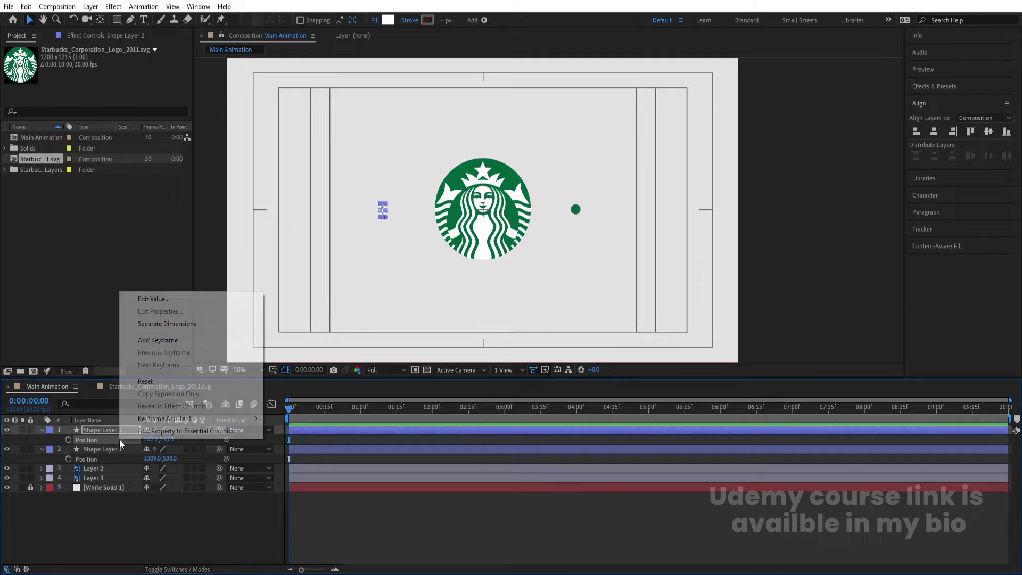
left_click(159, 324)
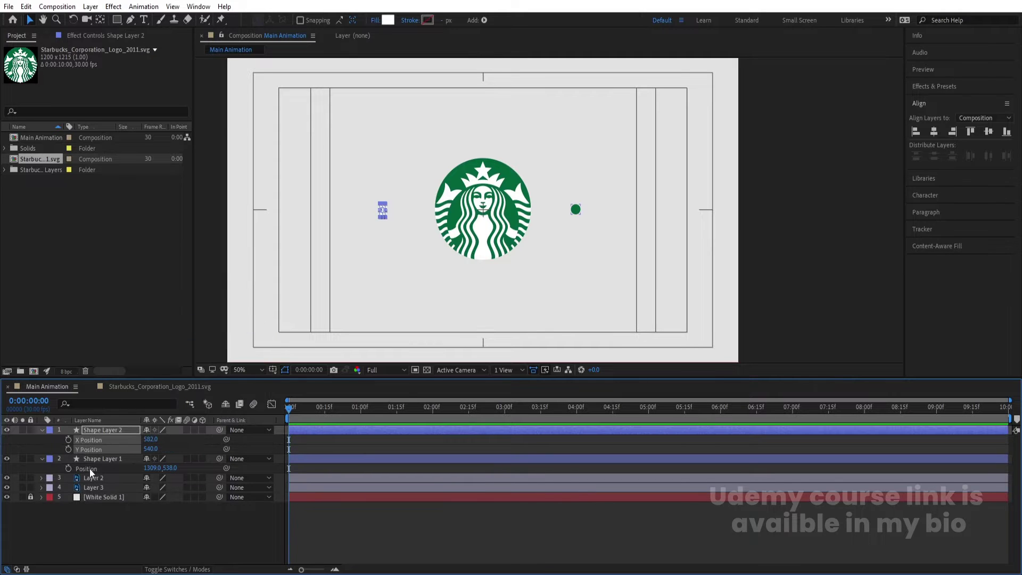
right_click(90, 469)
left_click(125, 355)
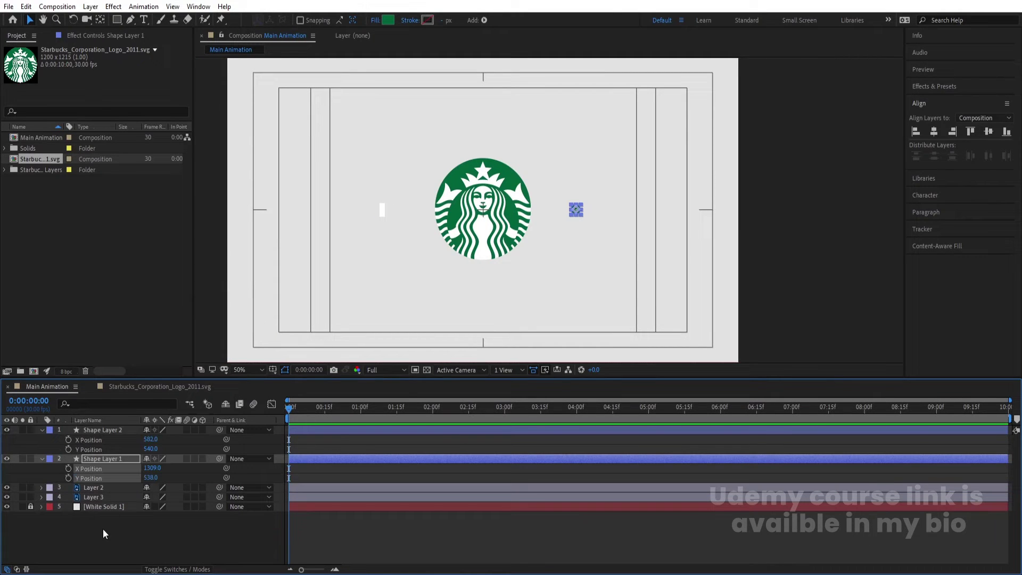
Show rulers and drag a horizontal guide to the logo's bottom edge
left_click(6, 487)
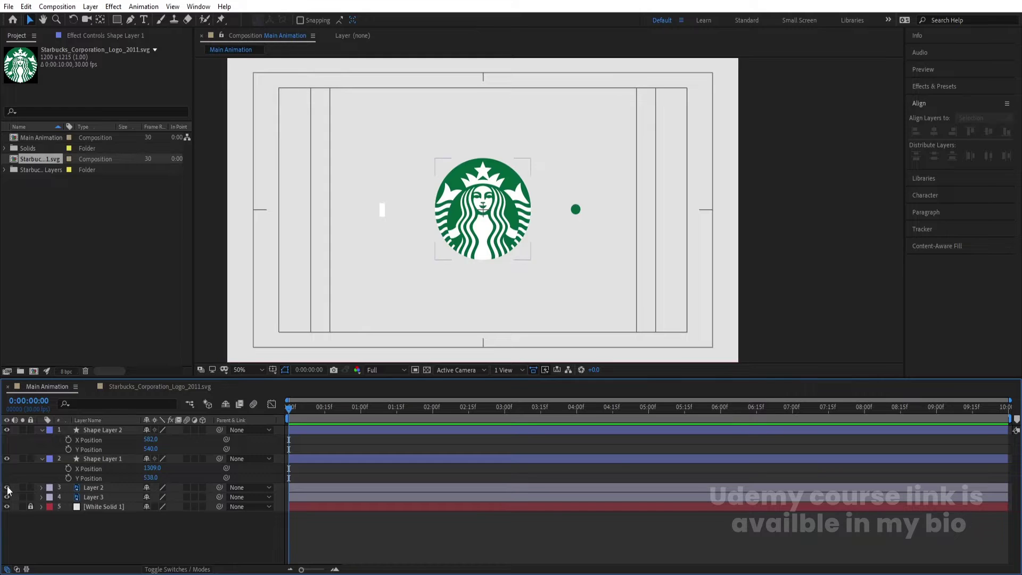
left_click_drag(6, 497, 6, 487)
key("ctrl+r")
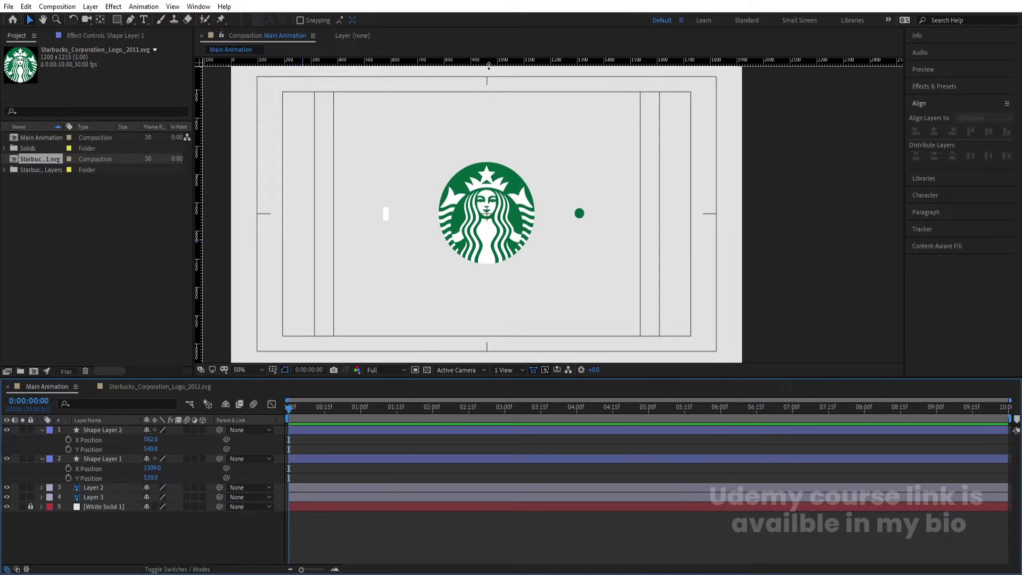
left_click_drag(489, 66, 514, 263)
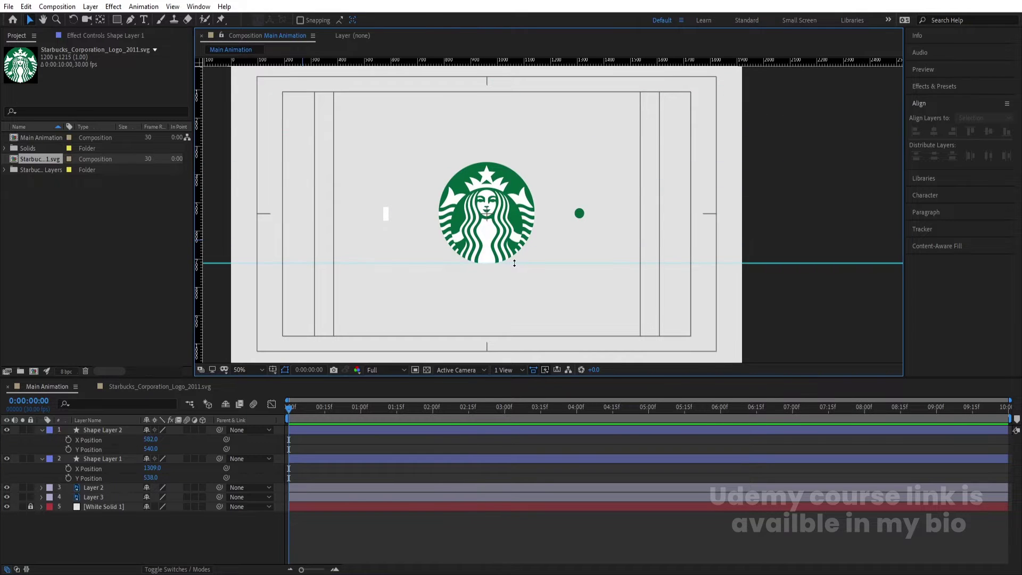
scroll(483, 264, "up", 6)
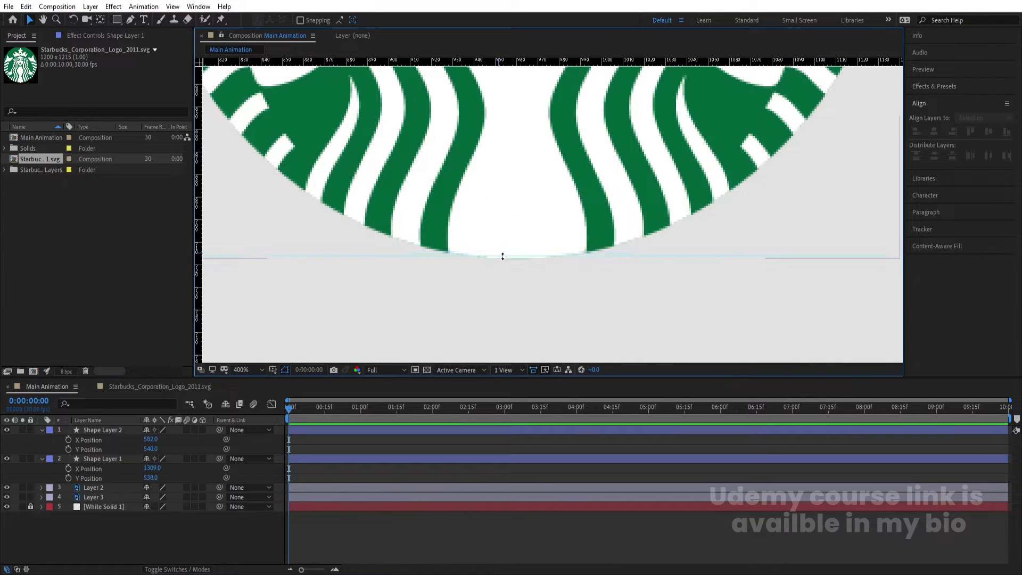
scroll(503, 256, "down", 8)
scroll(506, 257, "up", 4)
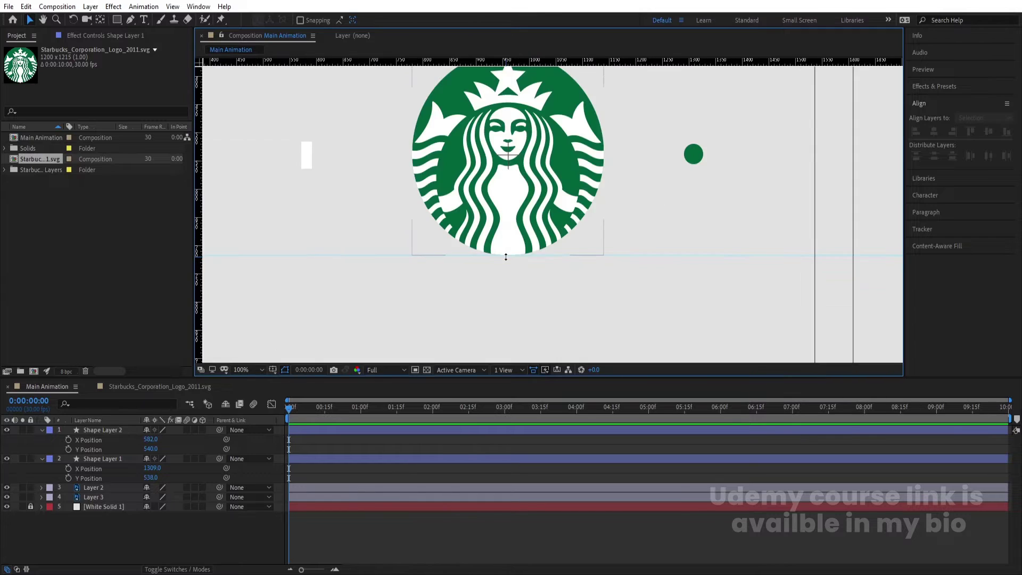
scroll(506, 257, "down", 1)
Hide the logo's green artwork in Layer 2 and lock Layers 2 and 3
left_click(6, 487)
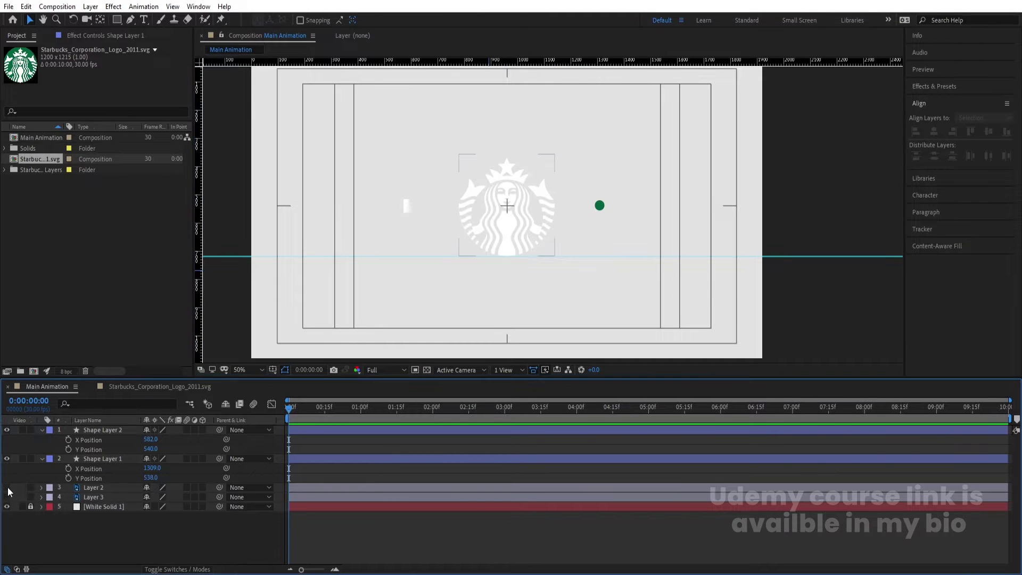
left_click_drag(30, 487, 31, 497)
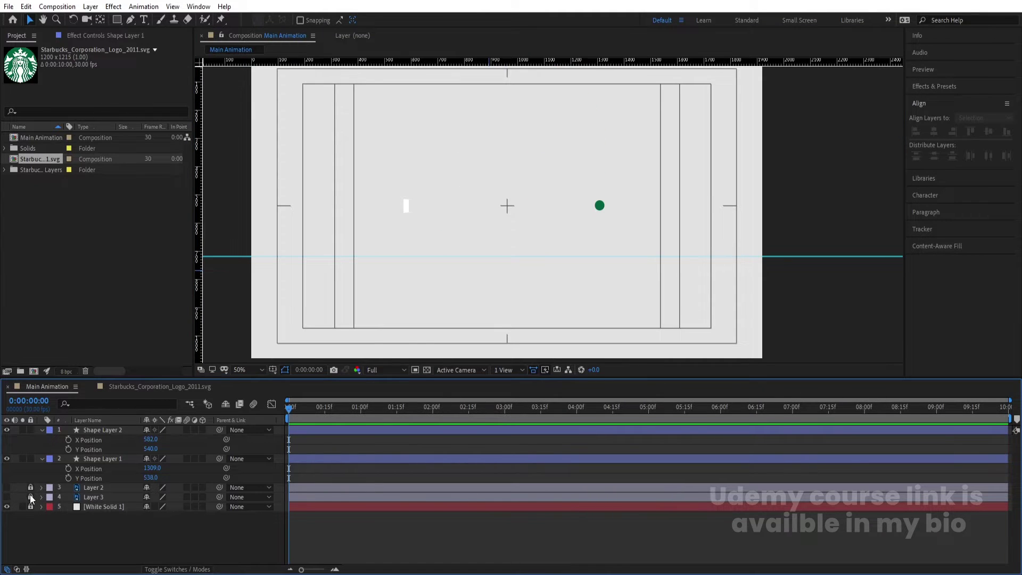
left_click(101, 461)
left_click(99, 431, "shift")
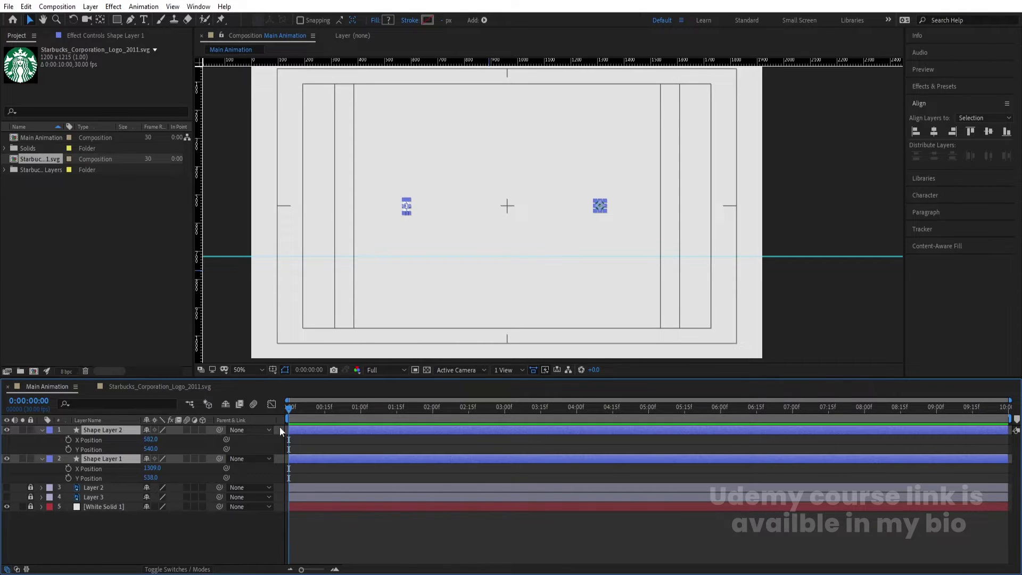
left_click(501, 239)
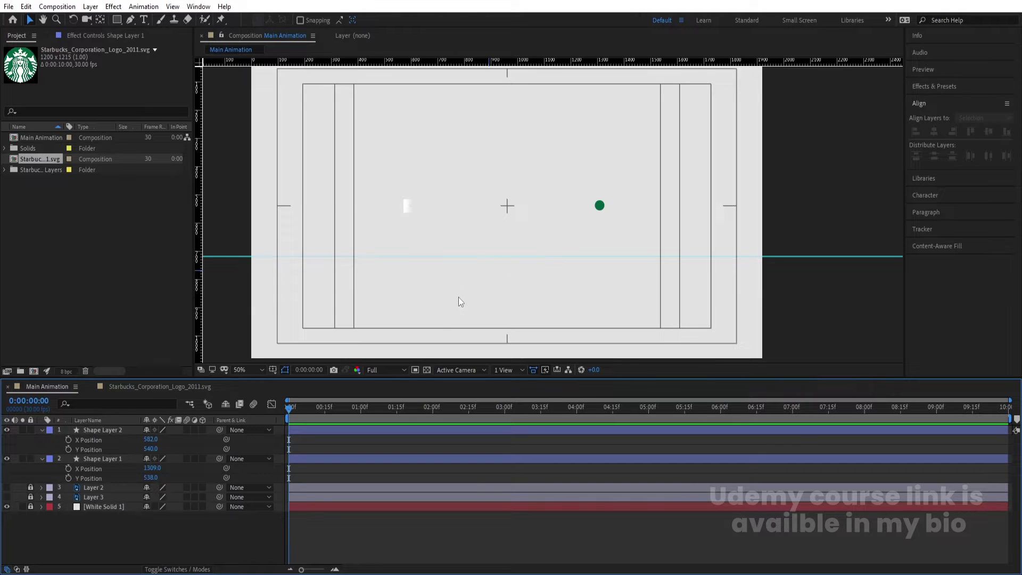
Set starting X and Y Position keyframes at 0:00:00 for the white bar and green dot
left_click(91, 428)
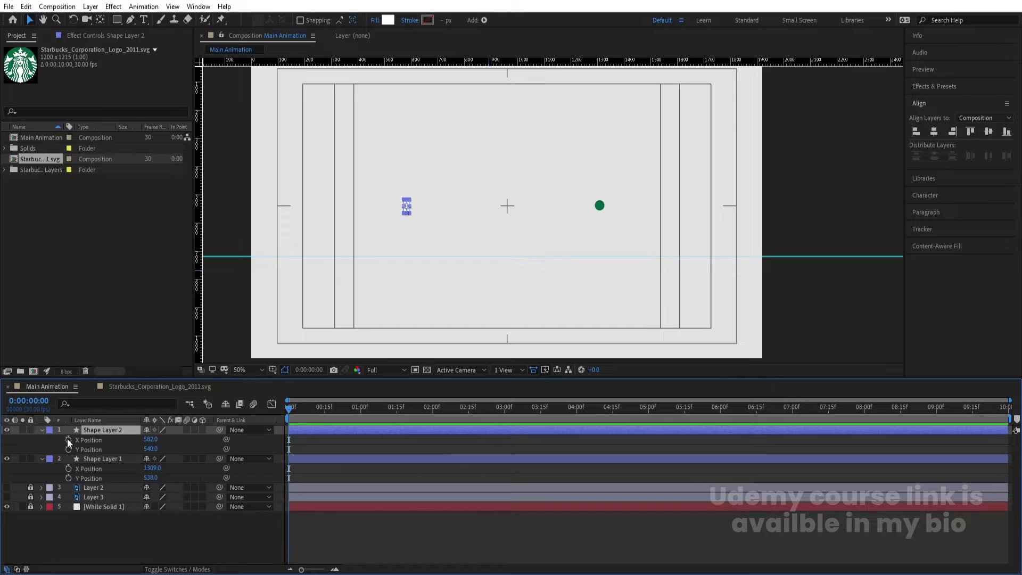
left_click(68, 440)
left_click(68, 449)
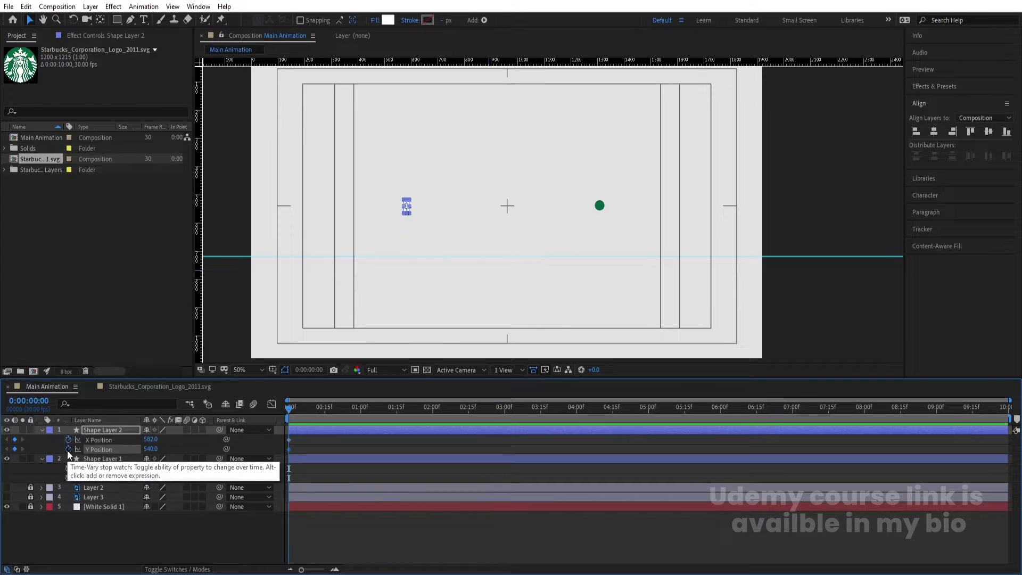
left_click(68, 468)
left_click(68, 478)
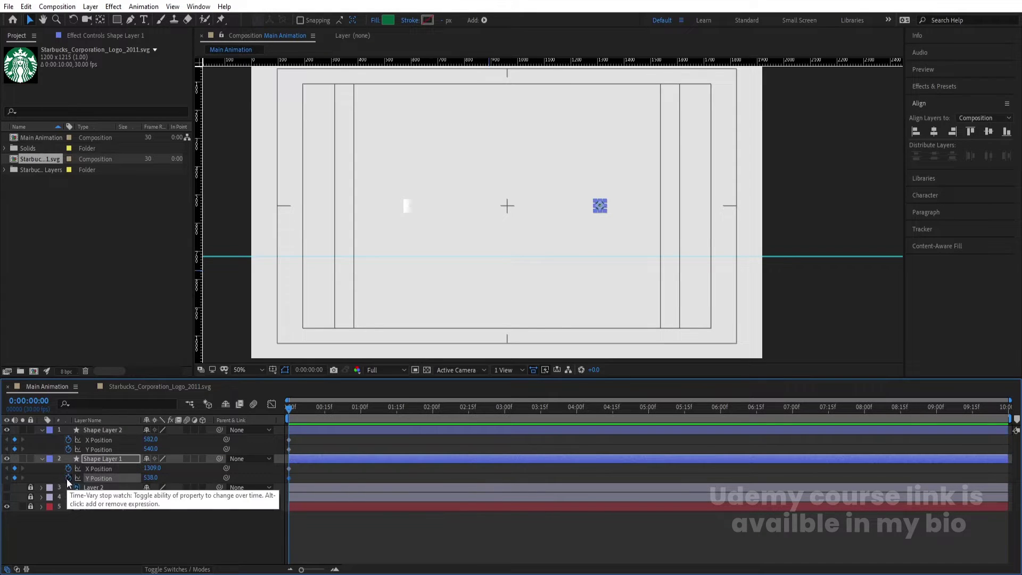
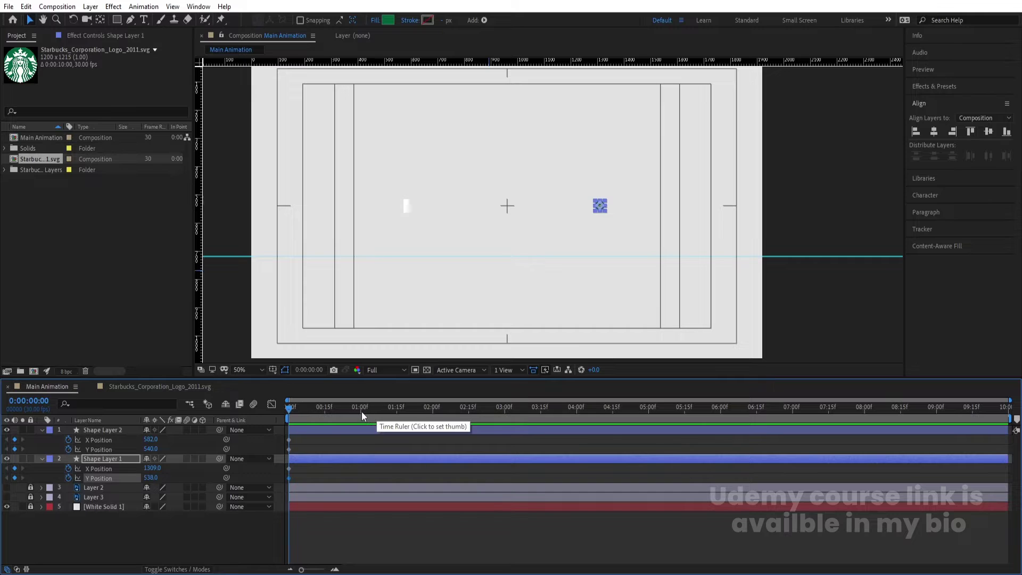
At 1:00, align Shape Layer 2's white bar to the comp's horizontal centre
left_click(350, 443)
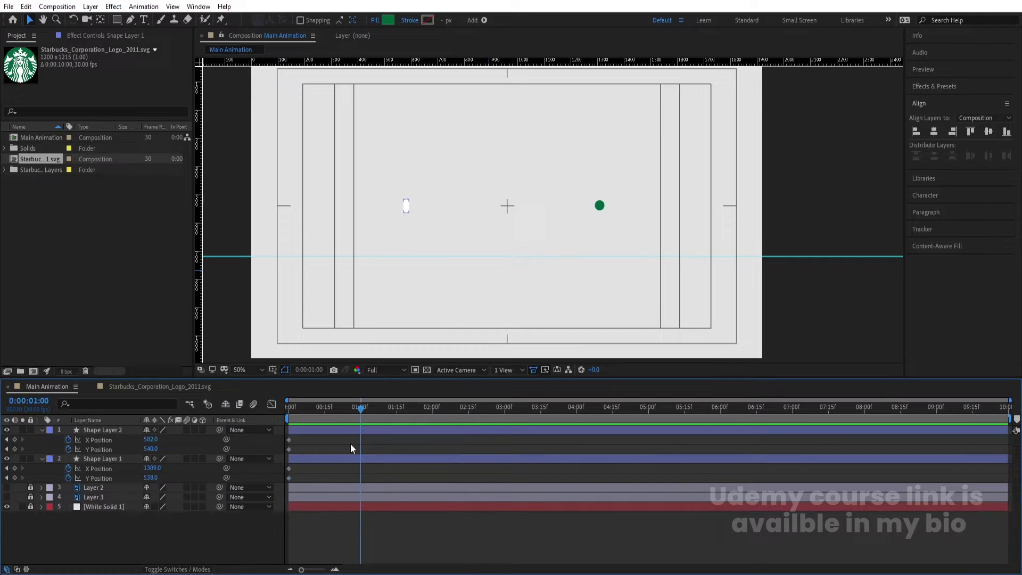
left_click(406, 209)
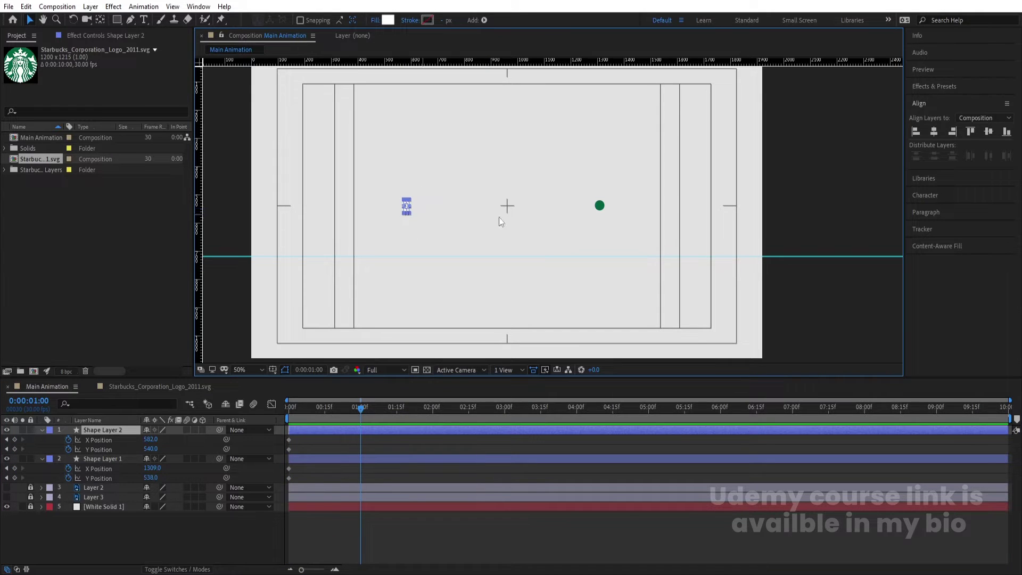
left_click(933, 132)
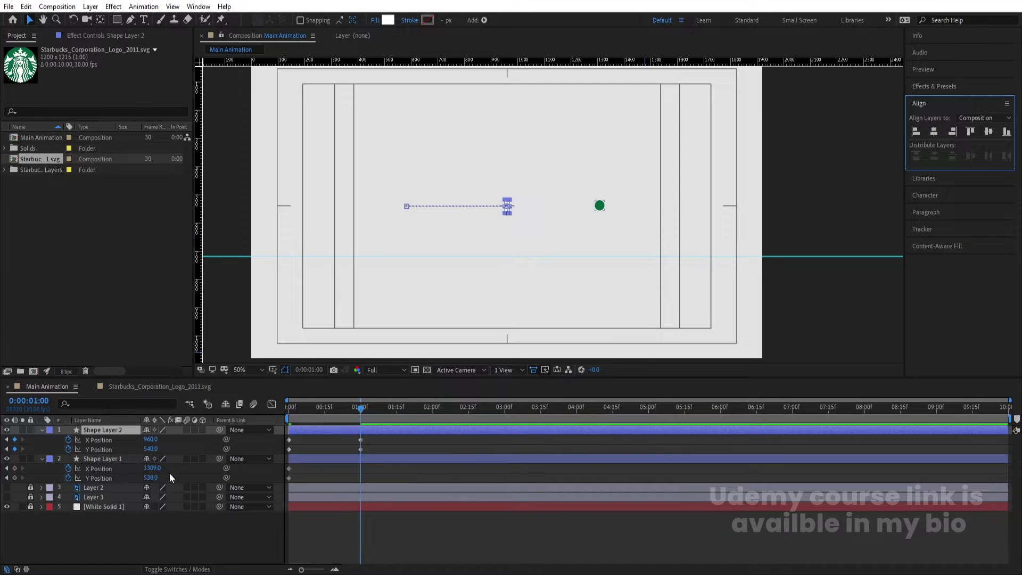
Lower the white bar below centre at 1:00 and add a Y Position keyframe at 2:00
left_click_drag(148, 451, 214, 454)
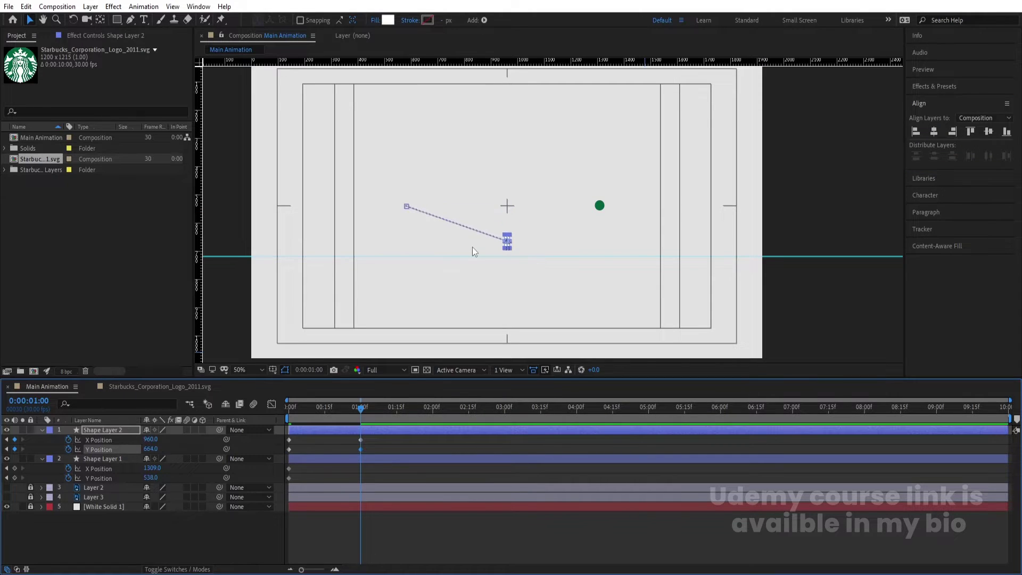
scroll(472, 247, "up", 1)
left_click_drag(150, 449, 168, 447)
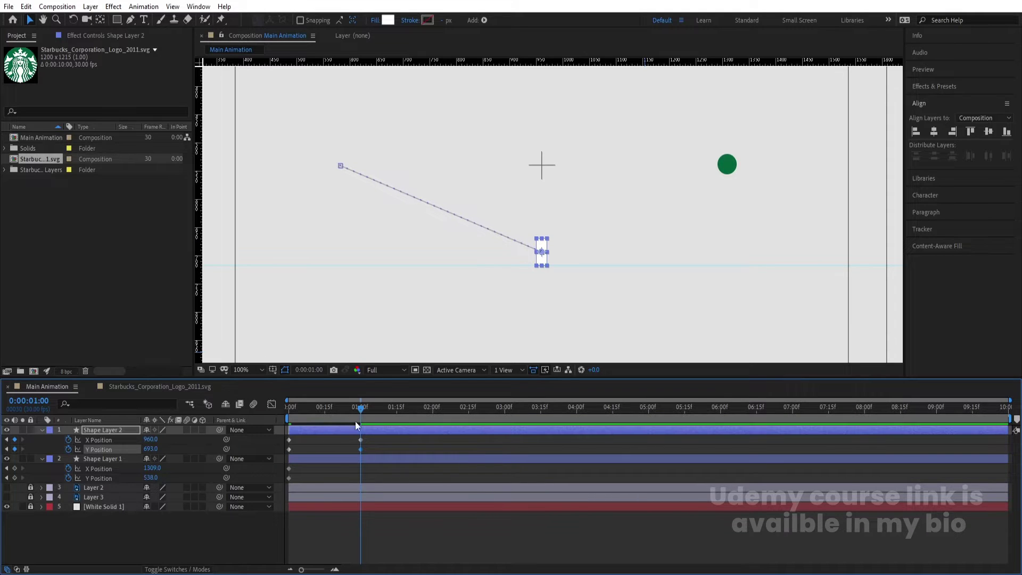
left_click(432, 410)
left_click(14, 449)
Raise the white bar to a high peak at 0:15
left_click(325, 409)
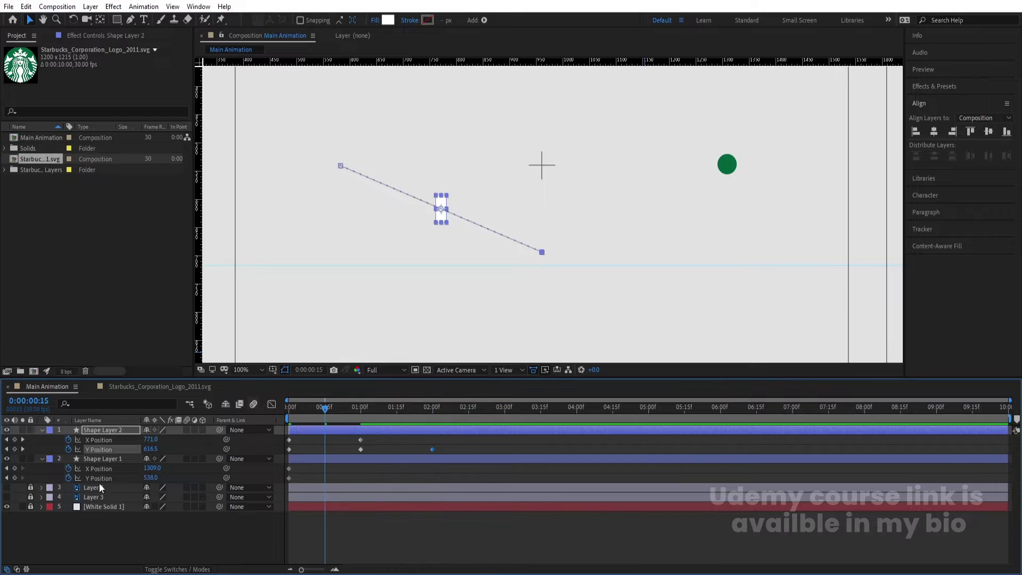
left_click_drag(151, 449, 22, 438)
scroll(386, 219, "down", 1)
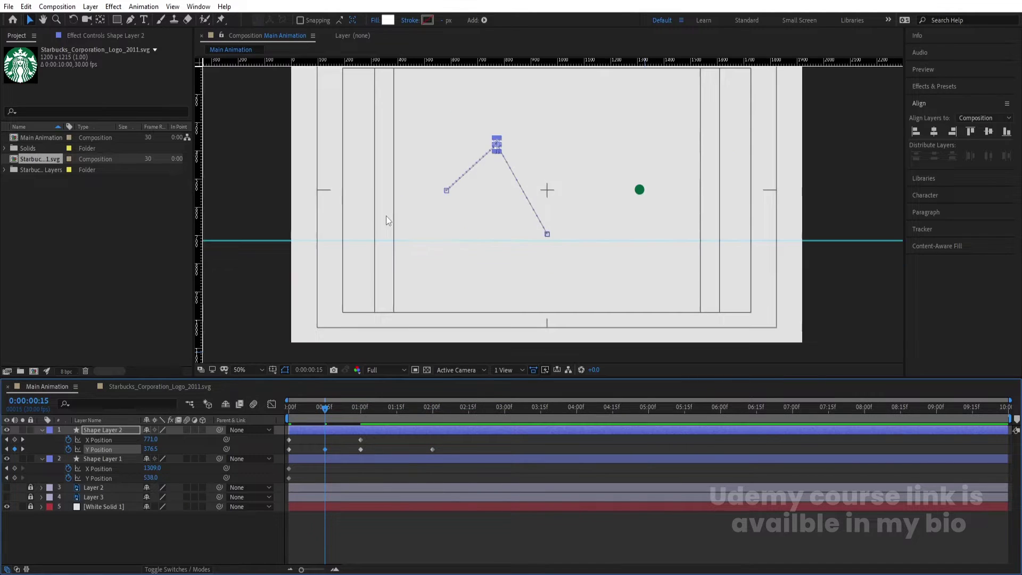
left_click_drag(151, 448, 113, 447)
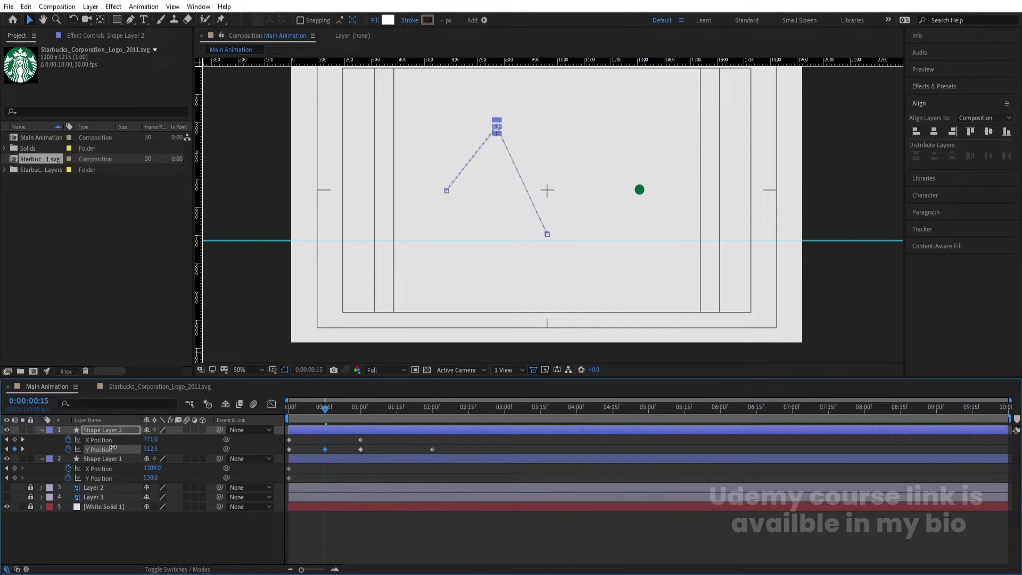
Push the bar well above centre at 1:16 (Y 192), with the viewer set to Fit
left_click(399, 413)
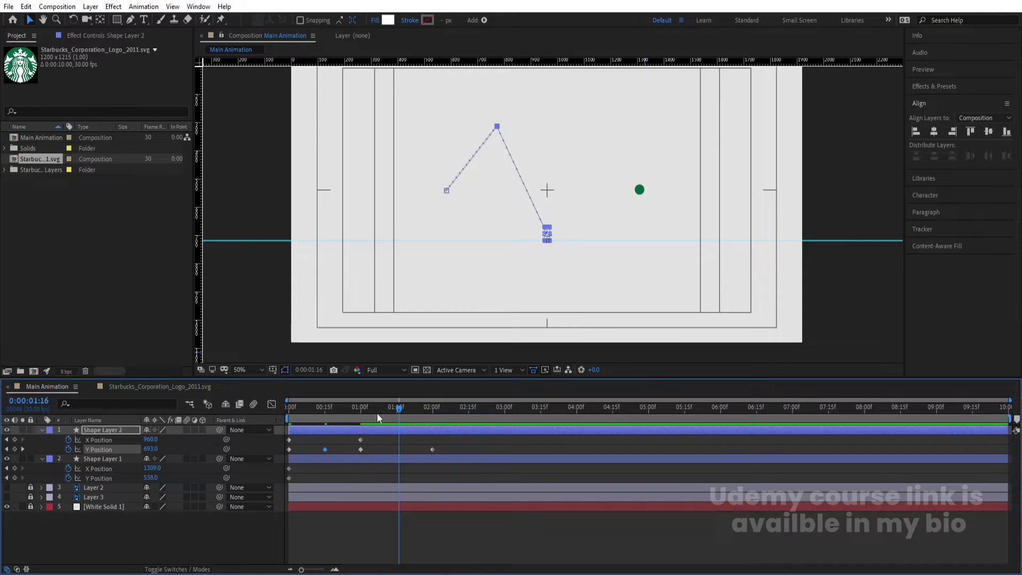
left_click_drag(151, 448, 23, 443)
left_click(570, 220)
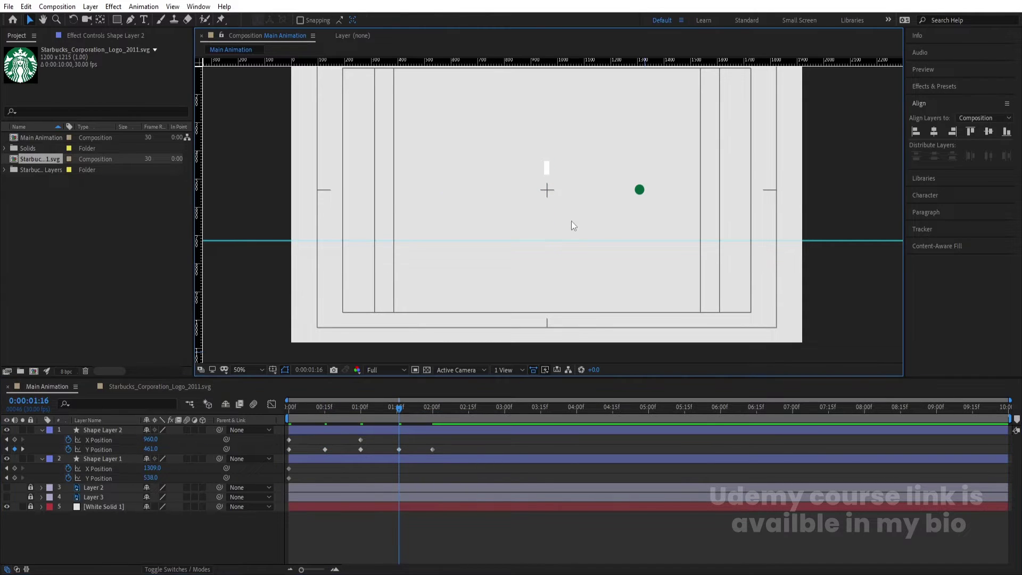
left_click_drag(150, 449, 6, 442)
key("comma")
left_click(248, 371)
left_click(258, 171)
left_click_drag(150, 449, 121, 448)
Preview the white bar's arc from the start of the timeline
left_click_drag(315, 408, 275, 412)
left_click(291, 407)
key("space")
key("space")
left_click_drag(364, 413, 285, 412)
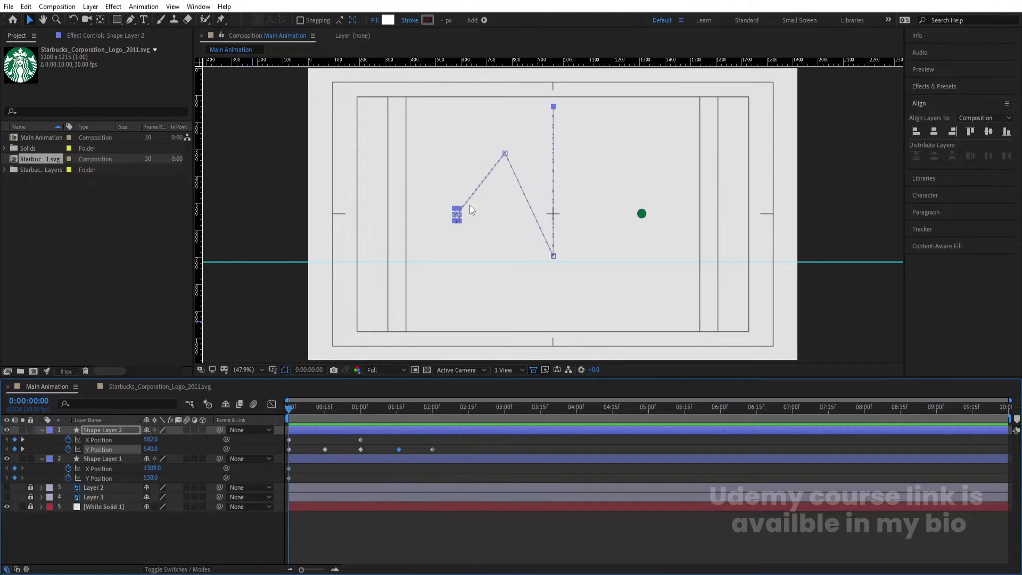
Centre the green dot horizontally at 1:00 and move it just below centre
left_click(313, 459)
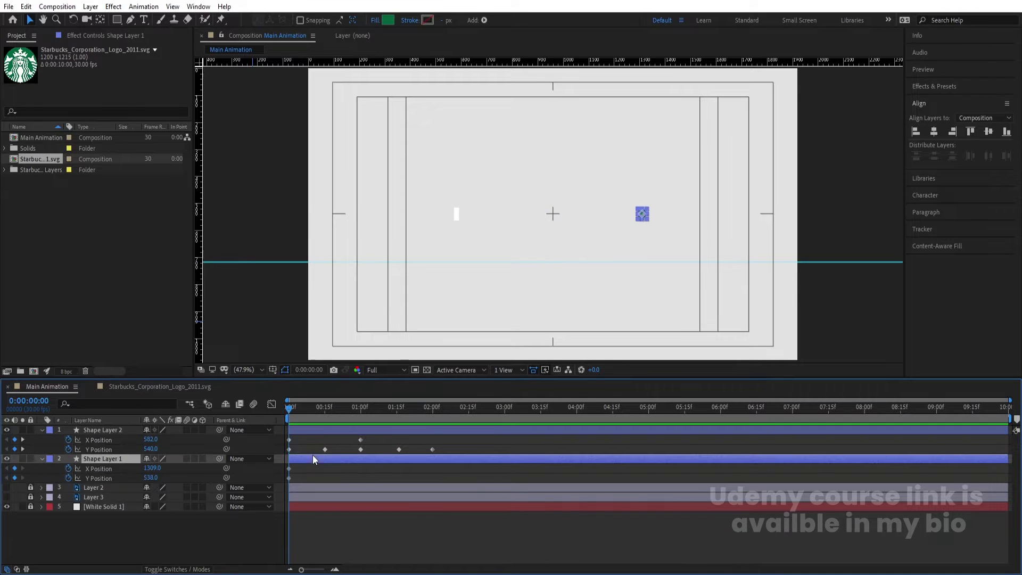
key("k")
key("k")
left_click(934, 132)
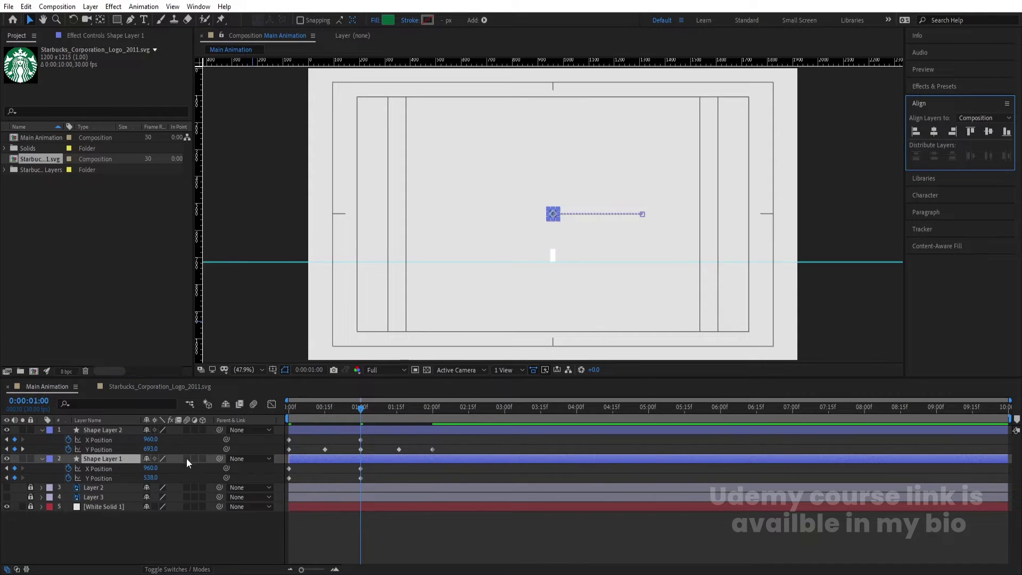
left_click_drag(151, 478, 235, 482)
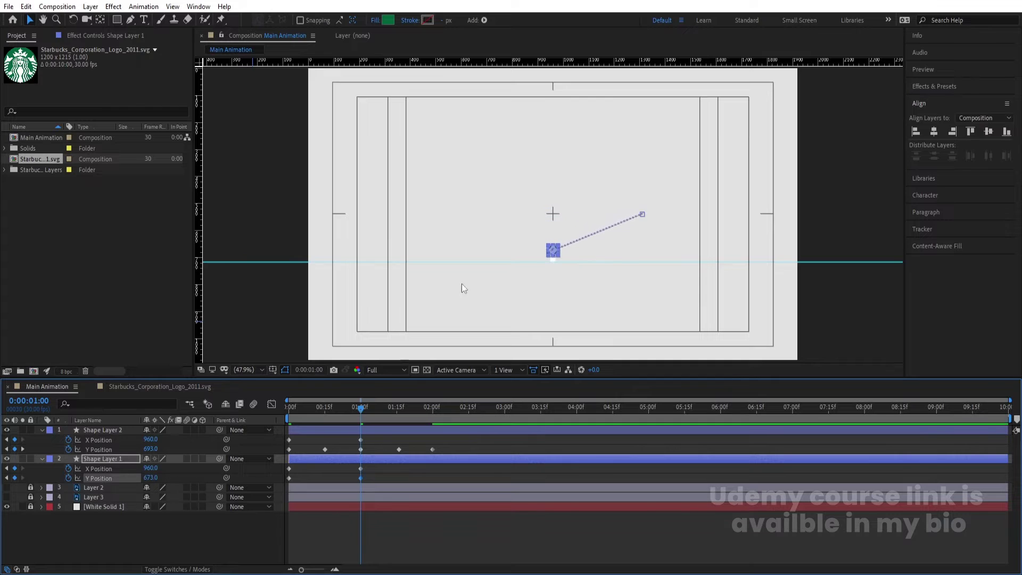
scroll(513, 251, "up", 3)
left_click_drag(150, 477, 164, 478)
Paste the bar's 0:15 peak Y value (312.5) onto the green dot's Y Position
key("j")
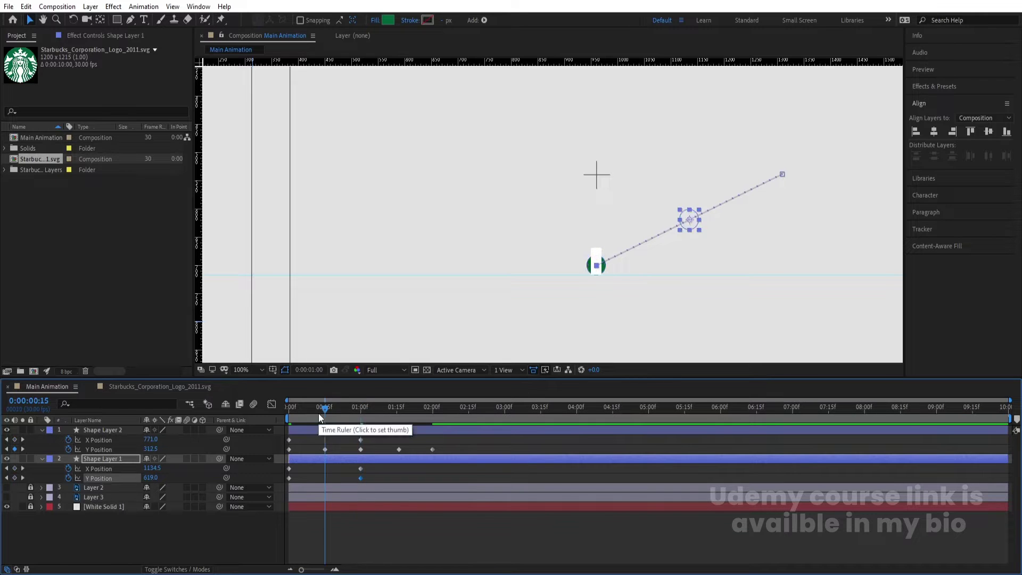
key("comma")
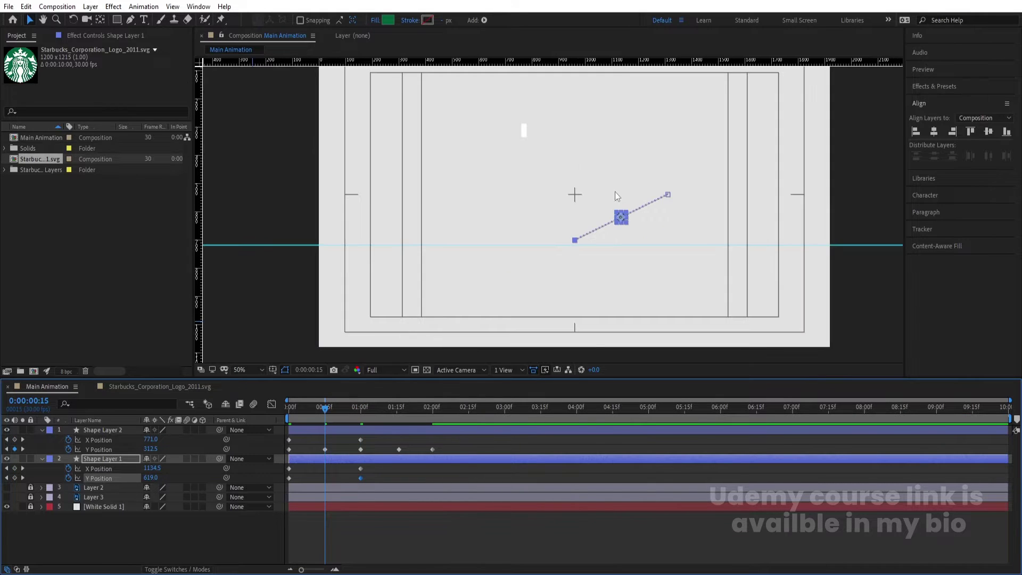
left_click(326, 449)
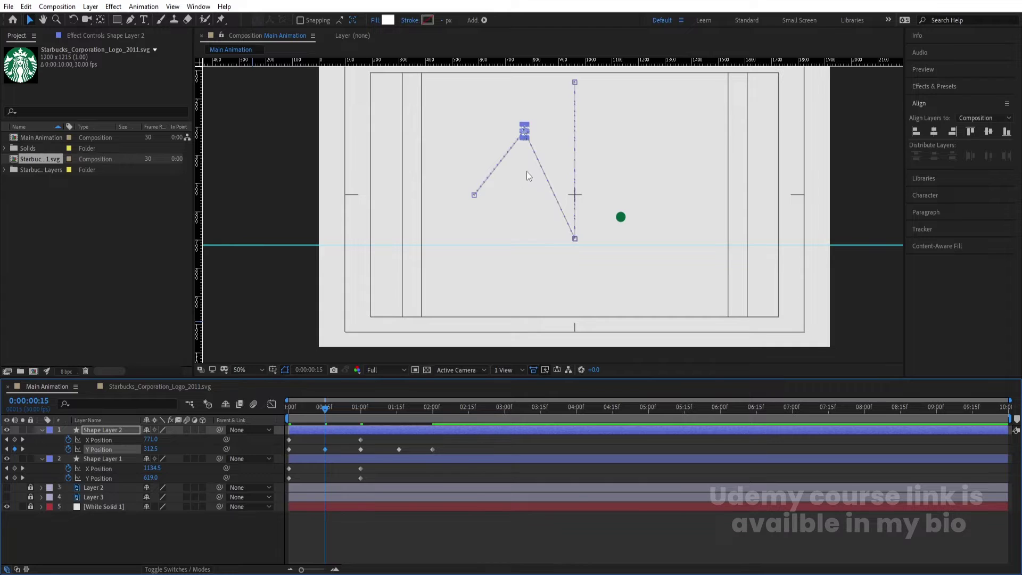
left_click(327, 461)
key("ctrl+v")
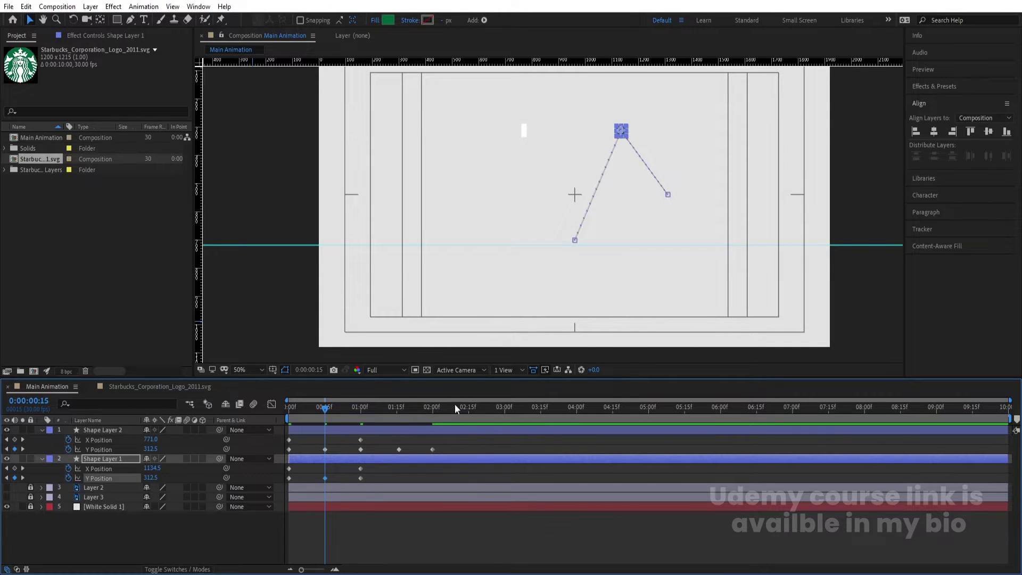
Preview the dot's arc, recentre the view, and select all the white bar's Y keyframes
left_click_drag(320, 409, 288, 410)
key("space")
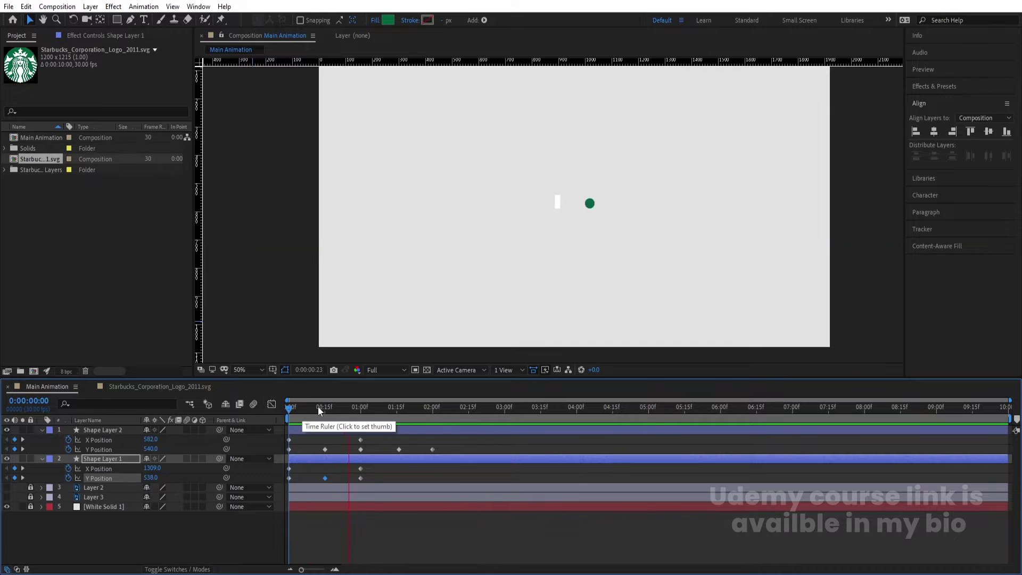
key("space")
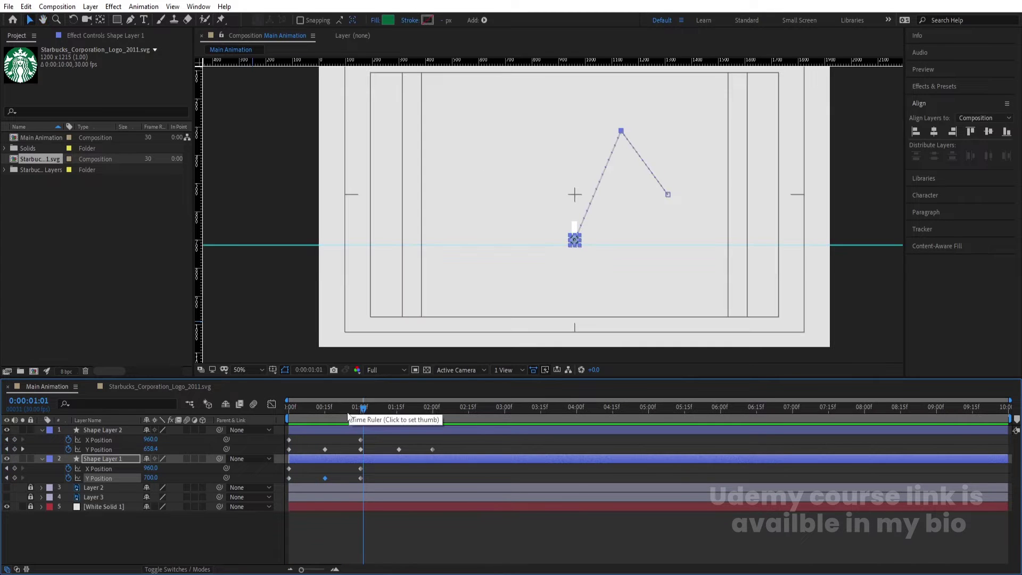
key("Home")
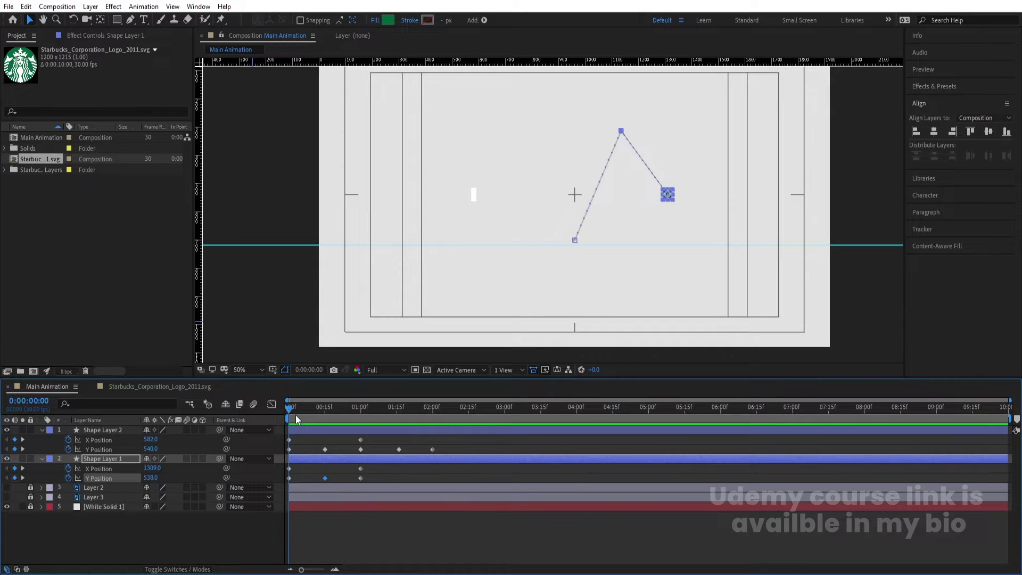
left_click_drag(533, 170, 497, 189)
key("v")
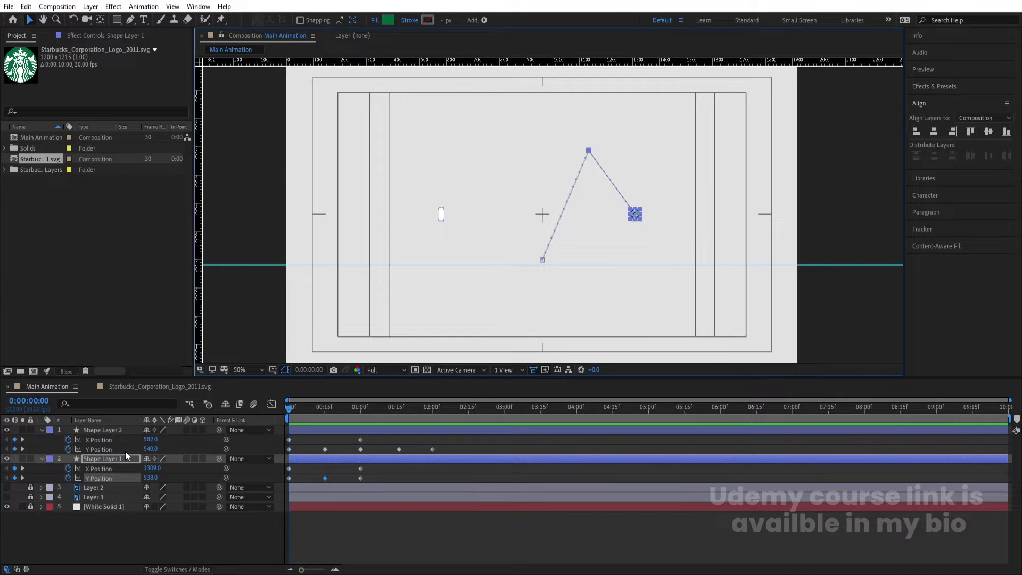
left_click(123, 450)
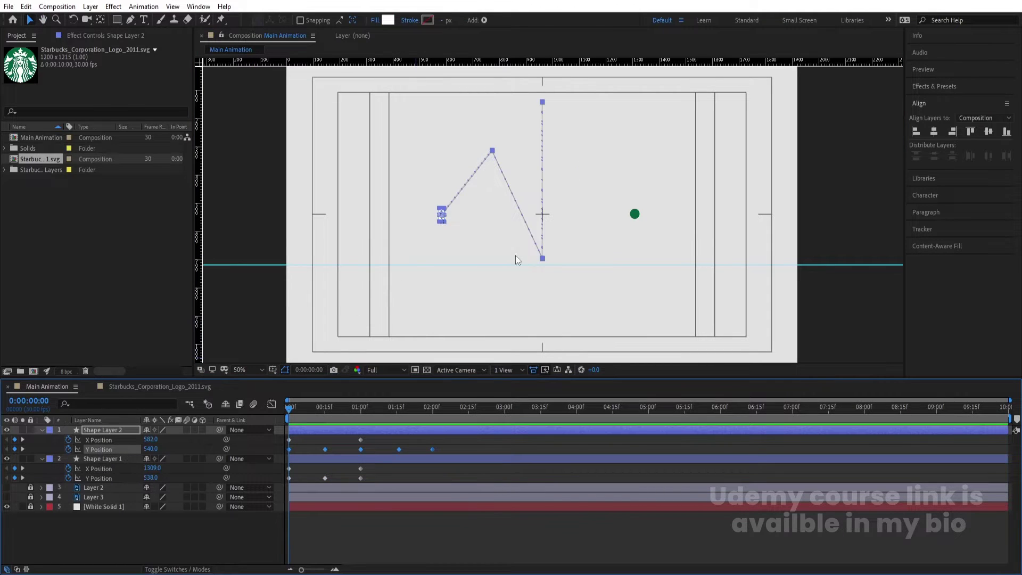
Easy Ease the bar's Y keyframes and stretch the influence around the 0:15 peak
key("Num_Lock")
key("F9")
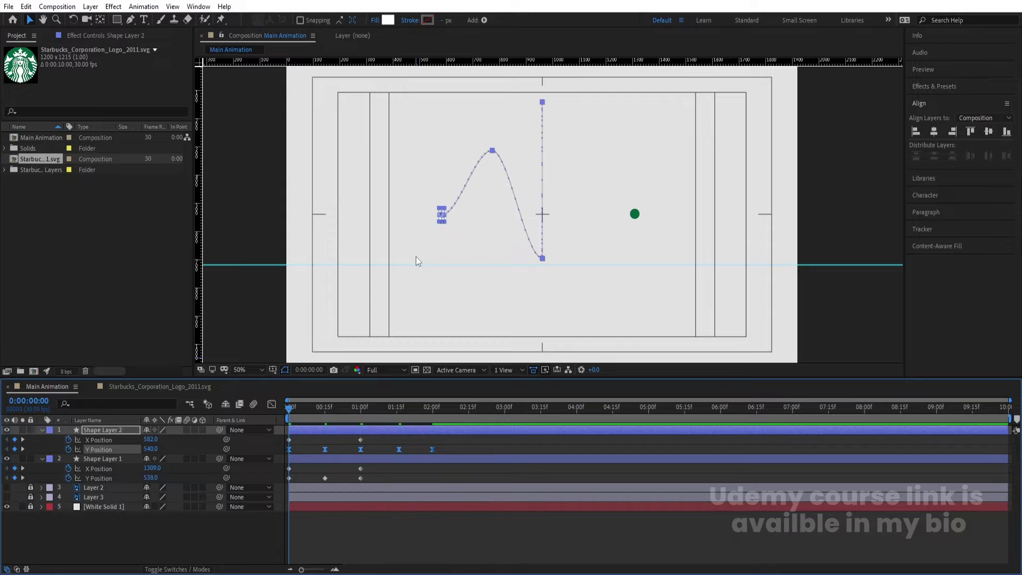
left_click(271, 404)
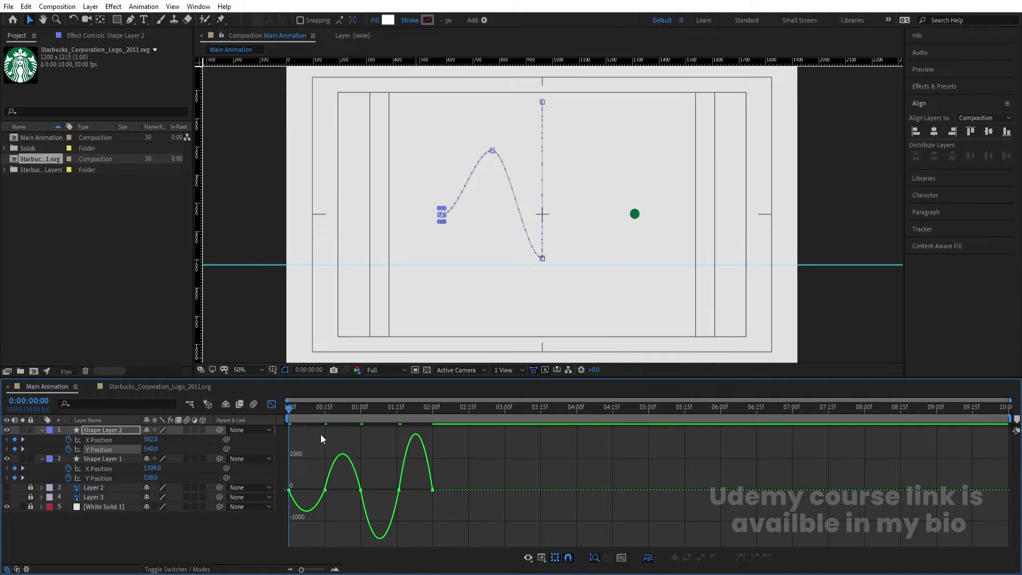
key("equal")
left_click_drag(336, 462, 290, 489)
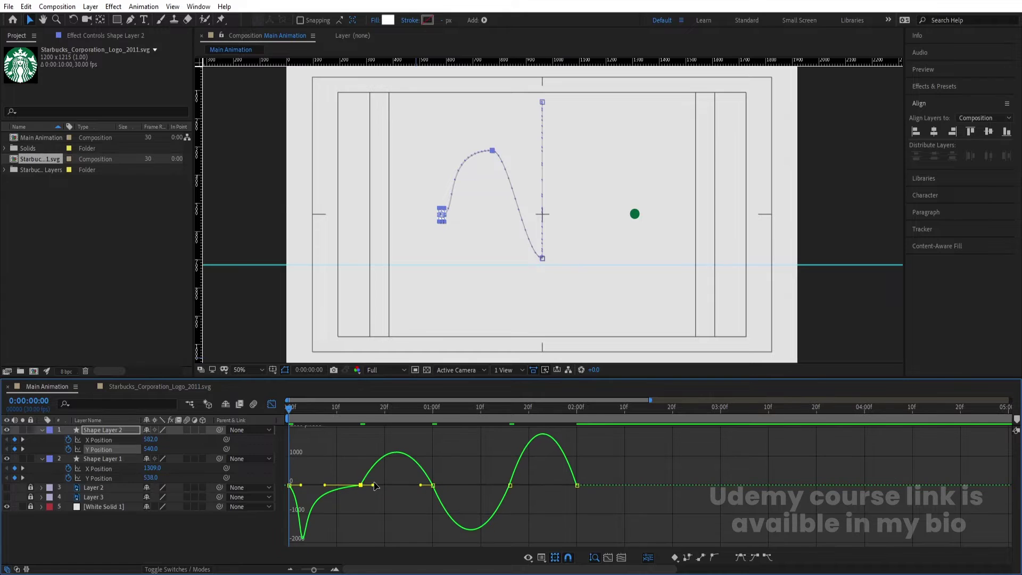
left_click_drag(374, 485, 397, 485)
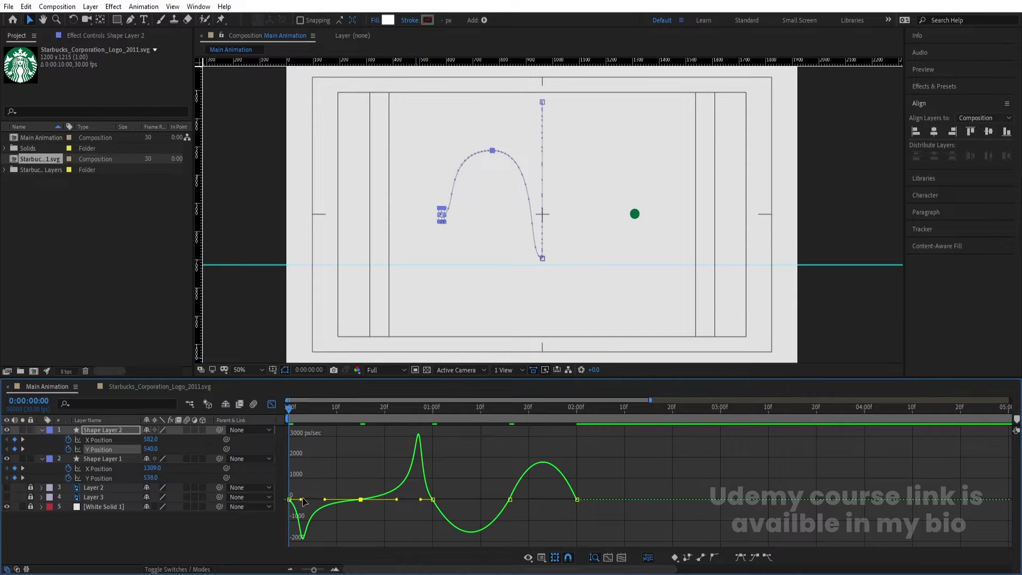
left_click_drag(302, 500, 292, 500)
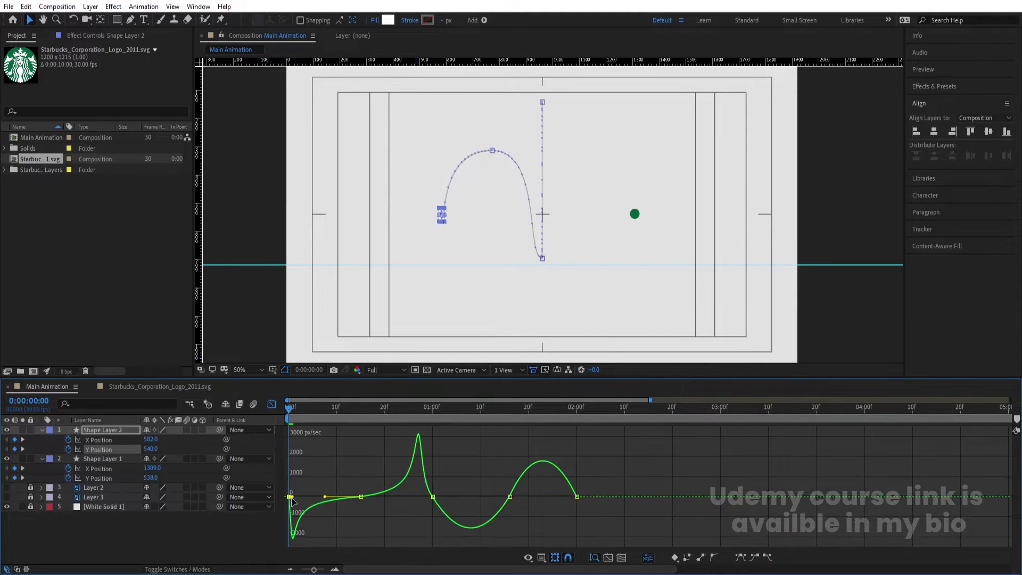
Reshape the speed curve around the bar's 1-second Y keyframe and preview it
left_click_drag(433, 476, 426, 497)
key("space")
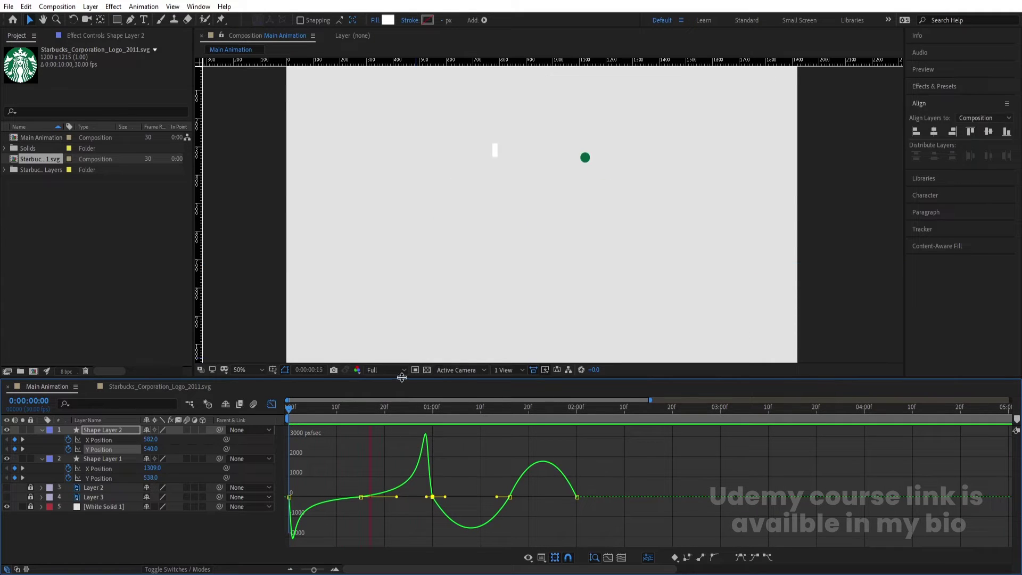
key("space")
left_click(510, 497)
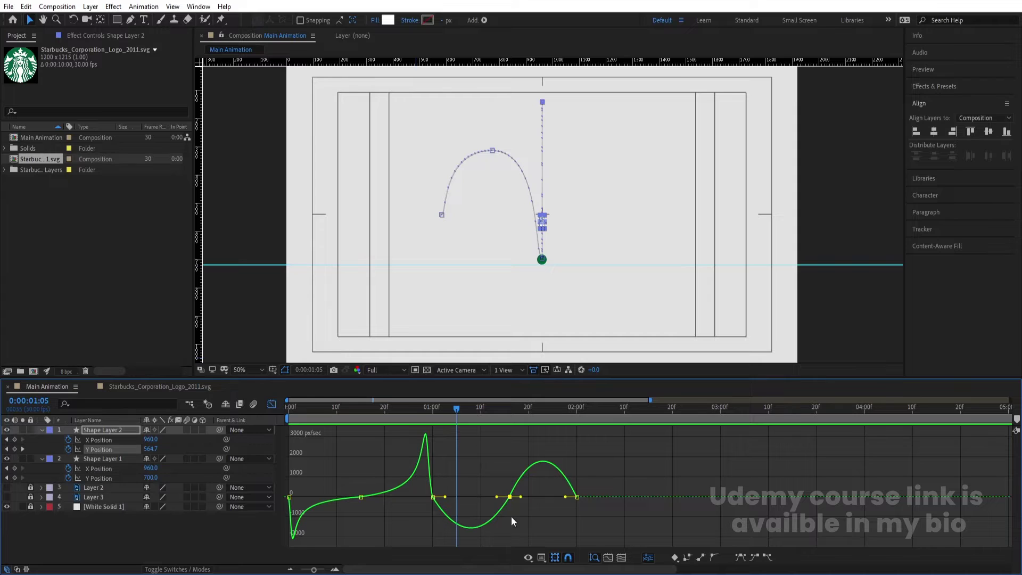
left_click_drag(497, 496, 543, 469)
left_click_drag(445, 490, 435, 490)
Lengthen the 2-second keyframe's incoming ease to about 20%, then preview in keyframe view
left_click(577, 490)
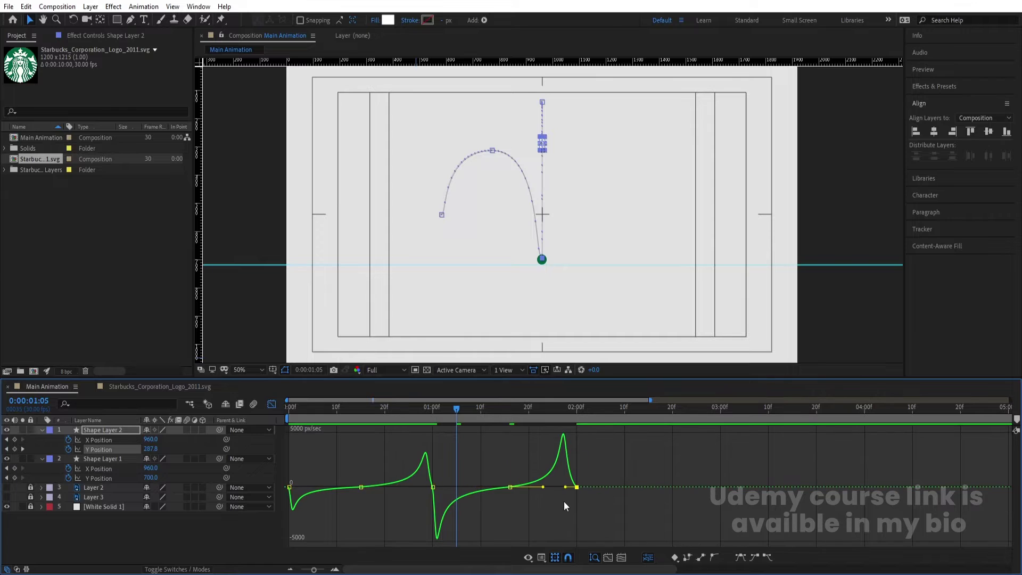
left_click_drag(566, 490, 572, 490)
left_click_drag(322, 409, 294, 423)
key("space")
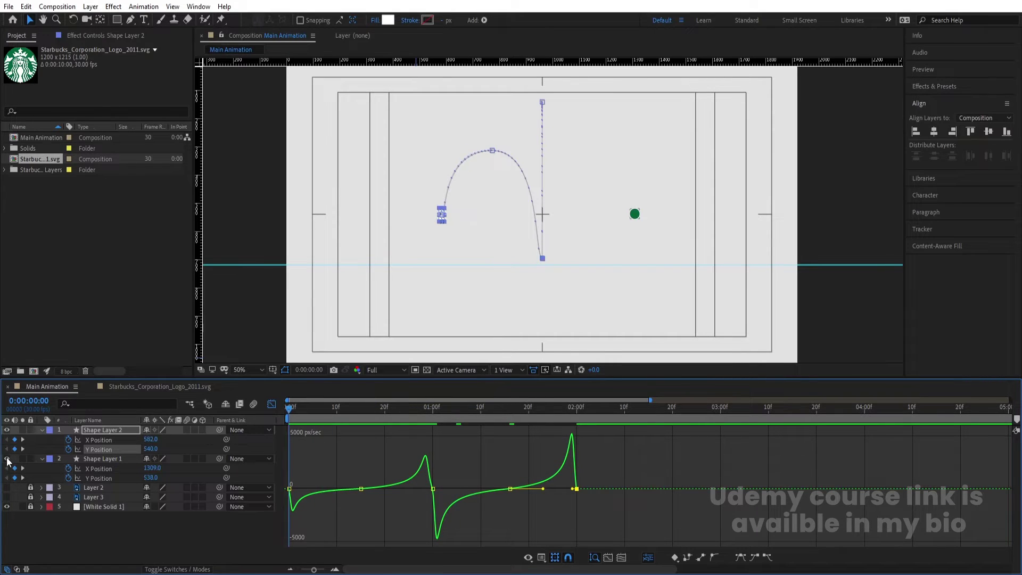
left_click(272, 404)
key("space")
key("space")
mouse_move(455, 415)
left_mouse_down()
mouse_move(464, 413)
mouse_move(435, 415)
left_mouse_up()
Drag the 1-second Y keyframe's incoming influence to about 12% in the speed graph
scroll(547, 265, "up", 6)
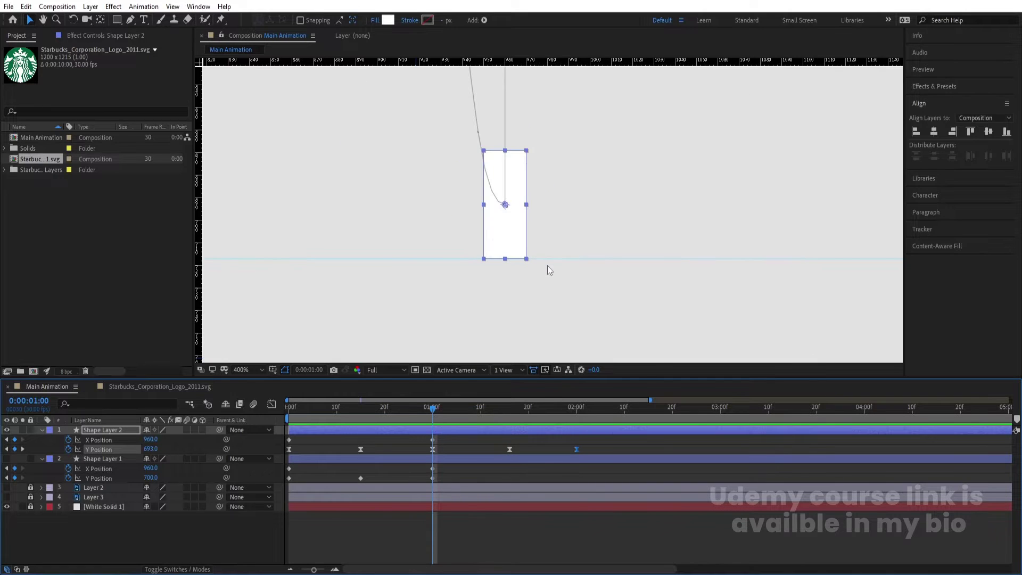
left_click(421, 446)
left_click(432, 450)
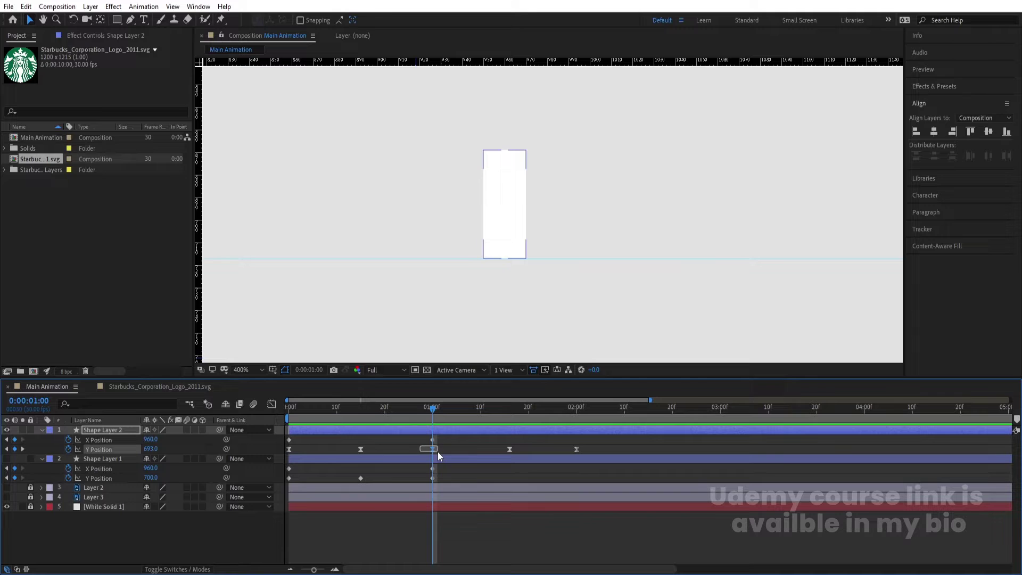
left_click(271, 404)
key("=")
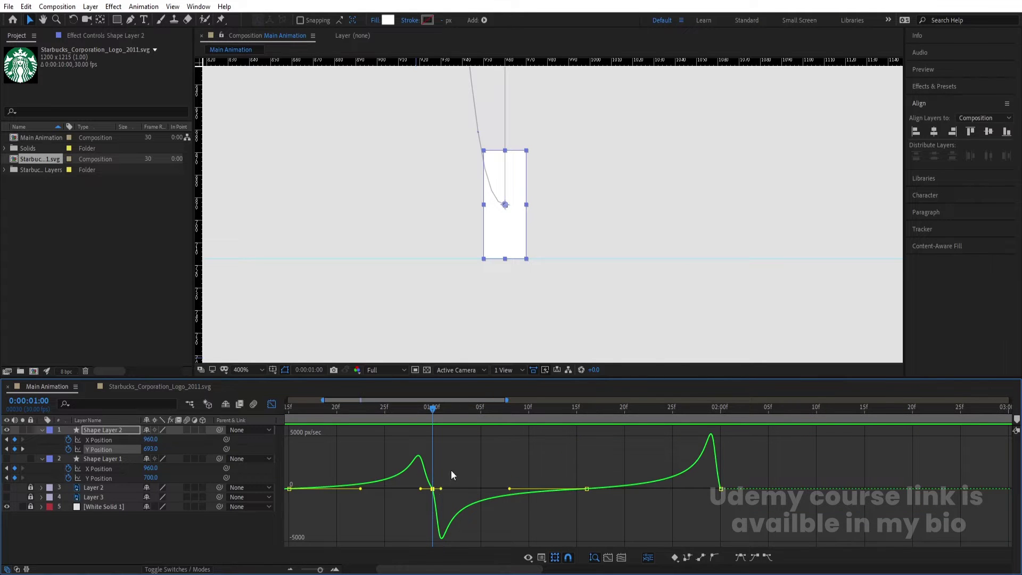
left_click_drag(421, 489, 438, 489)
Preview from frame 18 with the viewer at Fit, then return to keyframe view
scroll(516, 234, "down", 2)
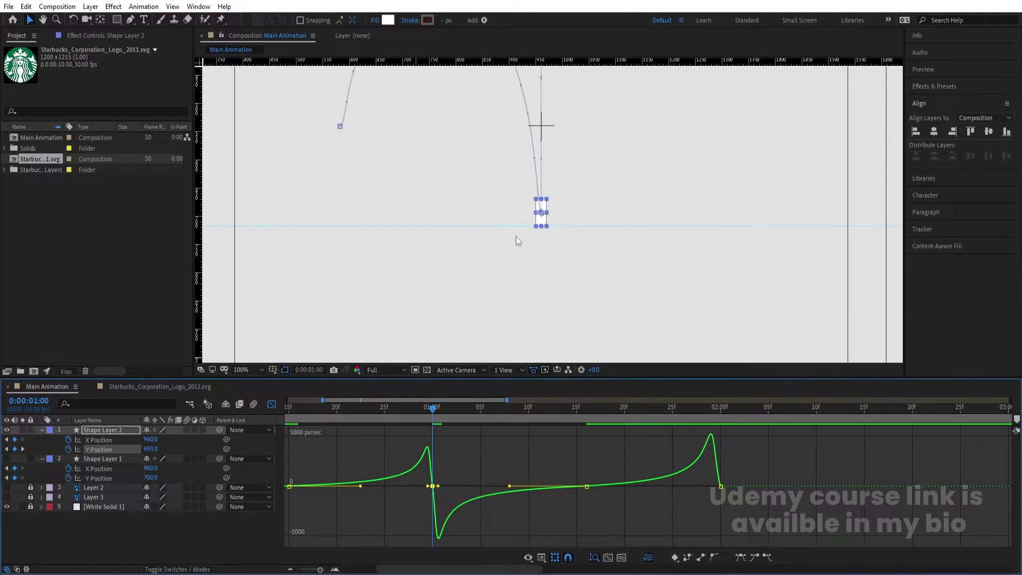
left_click_drag(378, 407, 290, 422)
key("space")
left_click(245, 369)
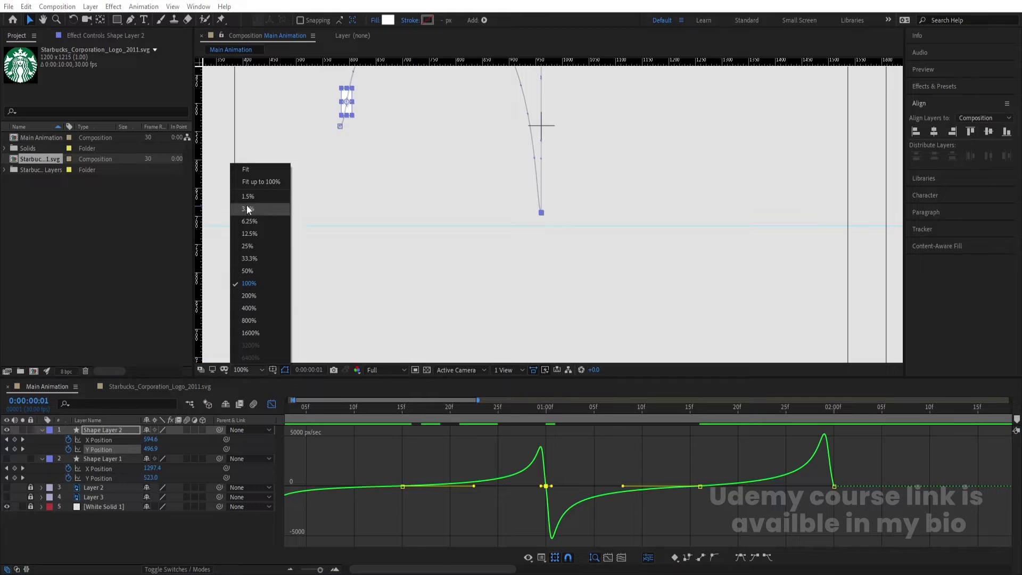
left_click(245, 163)
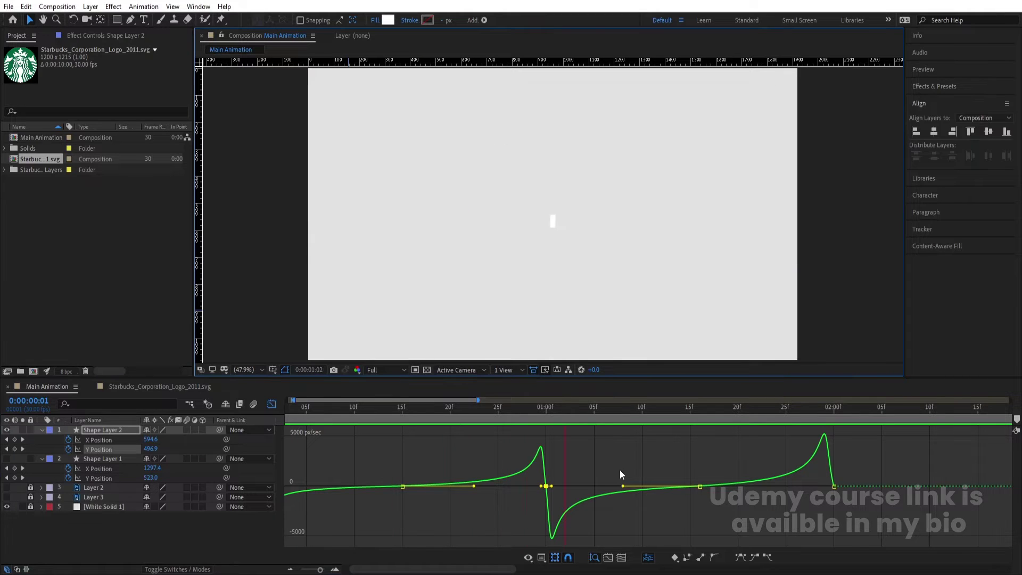
key("space")
left_click(272, 404)
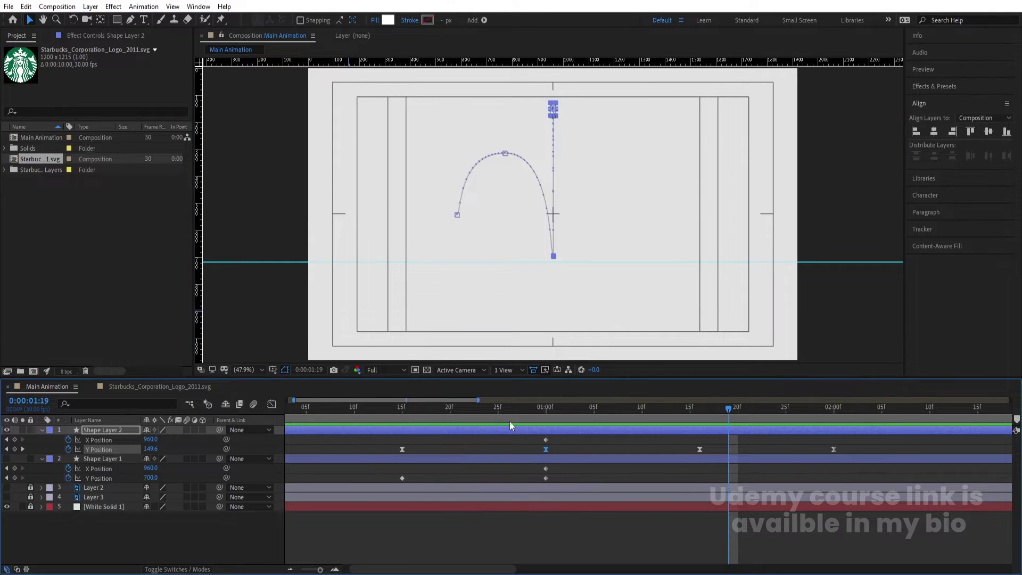
Show the green dot, hide the white bar, and Easy Ease the dot's Y keyframes
scroll(473, 414, "down", 2)
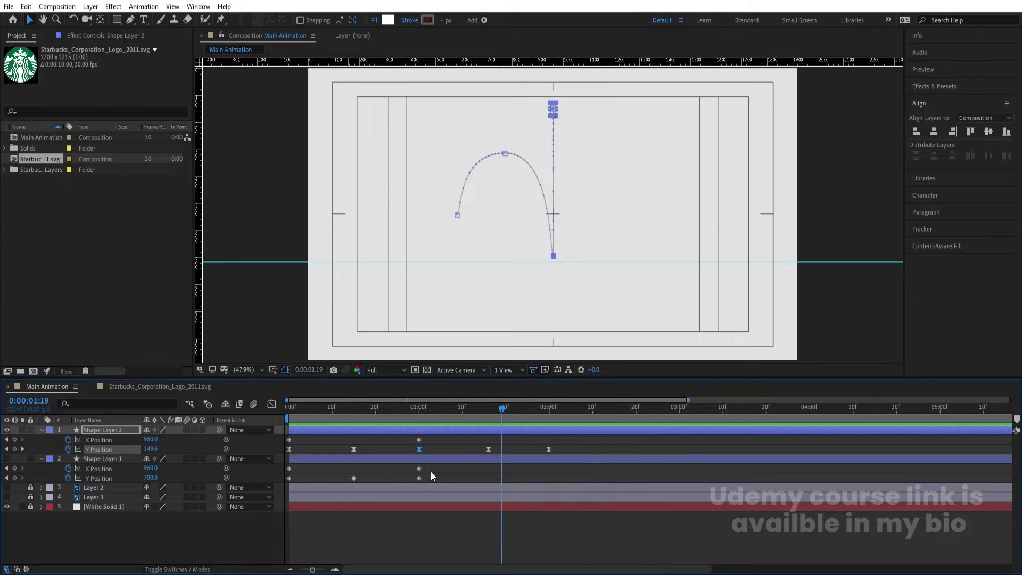
left_click(428, 456)
left_click(6, 458)
left_click(6, 430)
left_click(93, 478)
key("F9")
Lengthen the middle keyframe's ease and sharpen the dot's speed dip and late 1-second peak
left_click(270, 406)
left_click_drag(451, 478, 307, 506)
key("ctrl+z")
left_click_drag(345, 474, 302, 496)
left_click_drag(365, 474, 401, 479)
left_click_drag(299, 500, 292, 499)
left_click_drag(435, 474, 414, 501)
Preview the dot's drop and sharpen its final keyframe's speed peak slightly
left_click_drag(314, 411, 266, 407)
key("space")
key("space")
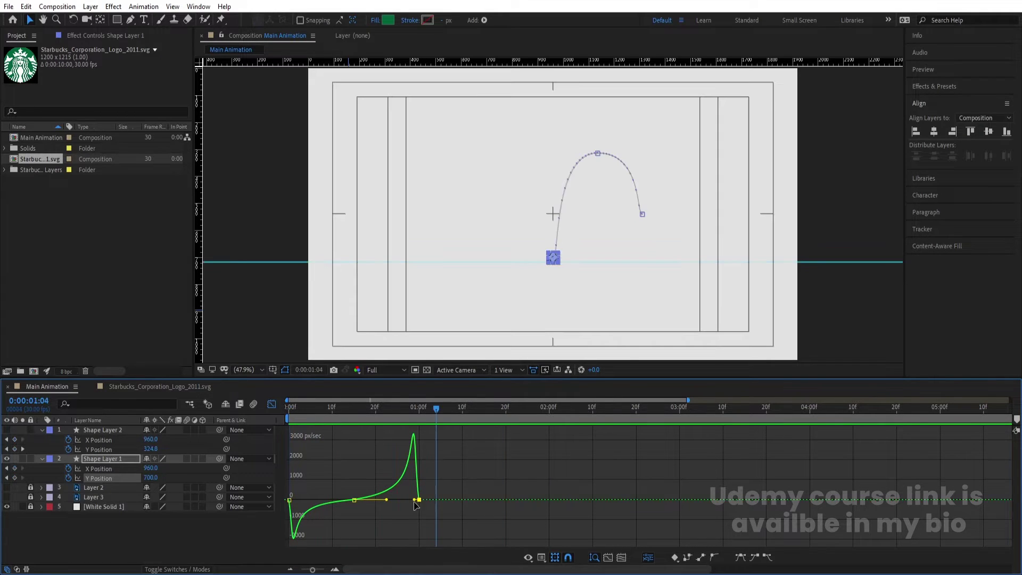
left_click_drag(414, 500, 417, 501)
left_click_drag(398, 412, 380, 414)
key("space")
key("space")
Back in keyframe view at 0:00, unhide Shape Layer 2 and select it
left_click(277, 406)
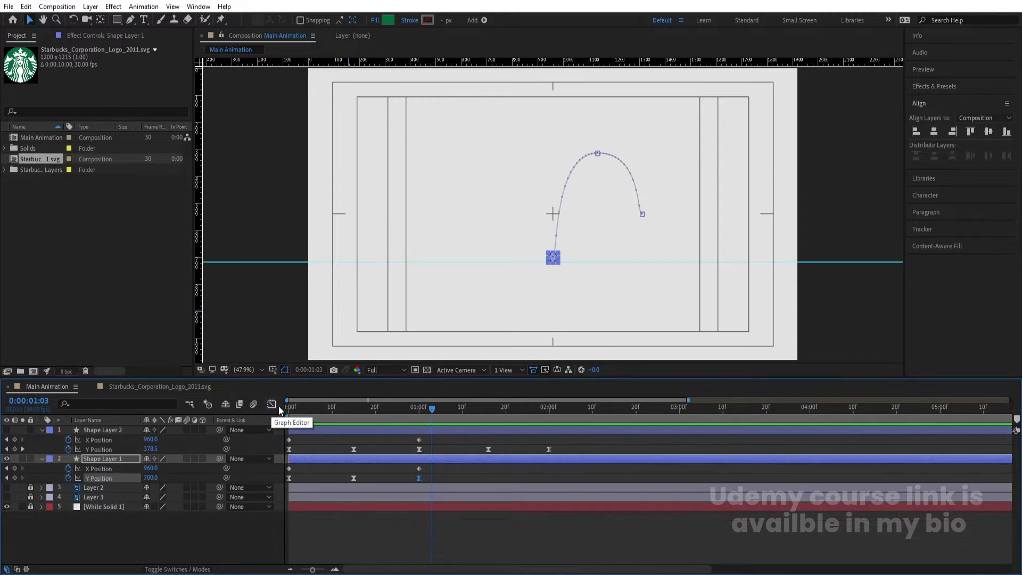
left_click_drag(396, 415, 266, 421)
left_click(11, 429)
left_click(9, 429)
left_click(103, 429)
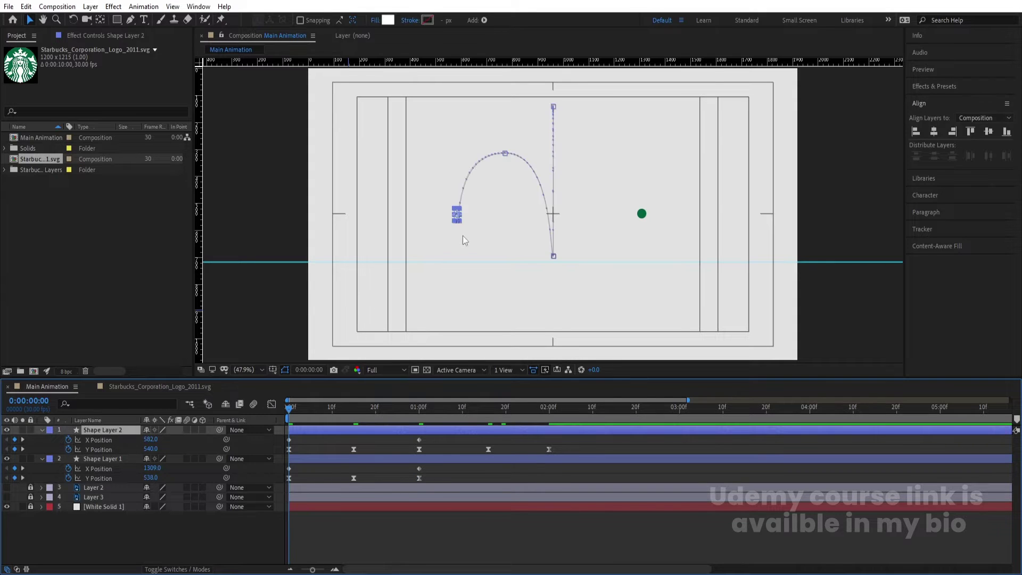
scroll(464, 208, "up", 3)
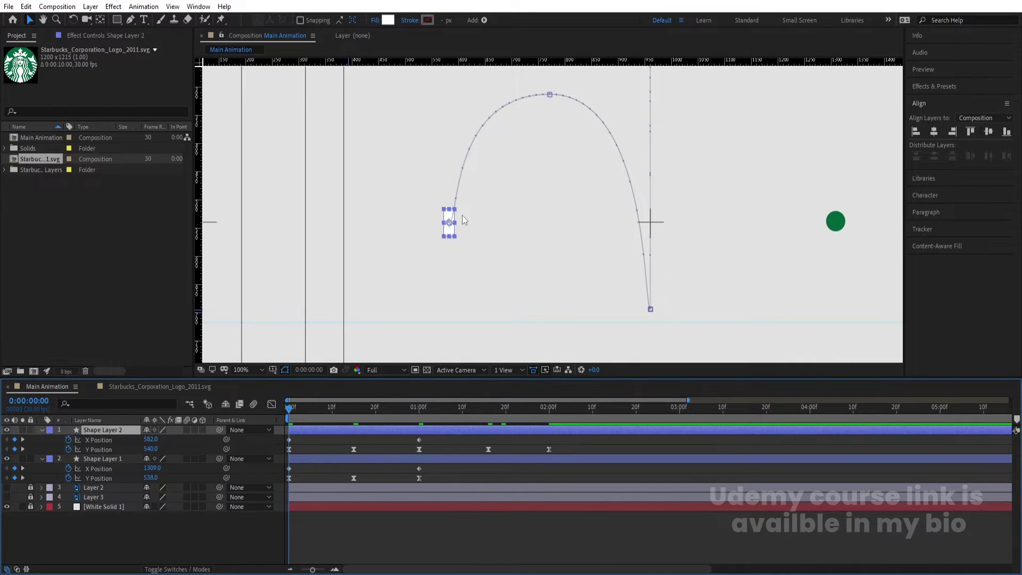
Set the white bar's Rotation to 1 revolution at 1:00
key("r")
left_click(94, 449, "shift")
key("u")
left_click_drag(296, 413, 419, 413)
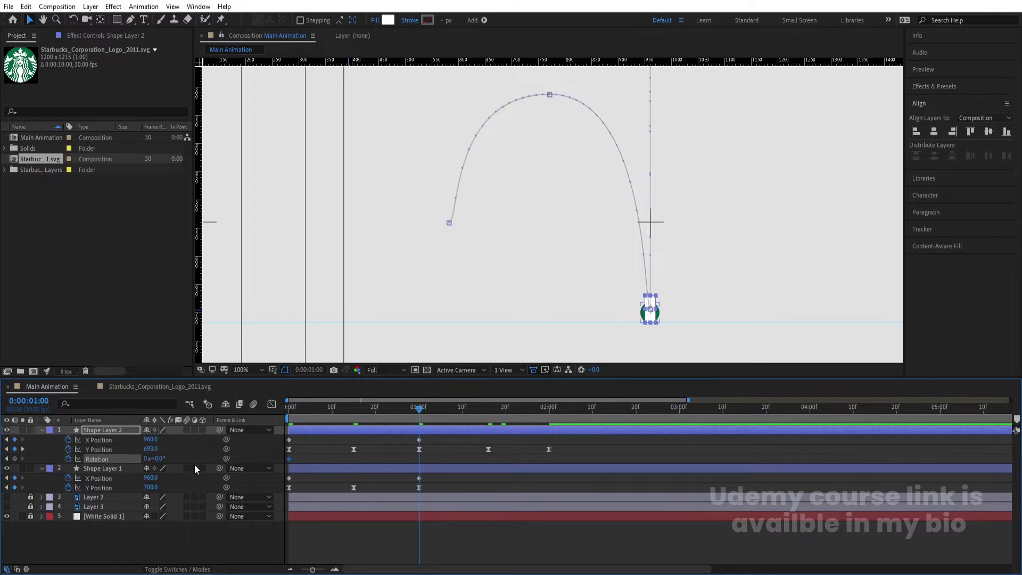
left_click(144, 459)
type("1")
key("Return")
Set the bar's Rotation to 2 revolutions at the 2-second keyframe
left_click_drag(323, 412, 270, 417)
key("space")
key("space")
key("space")
key("apostrophe")
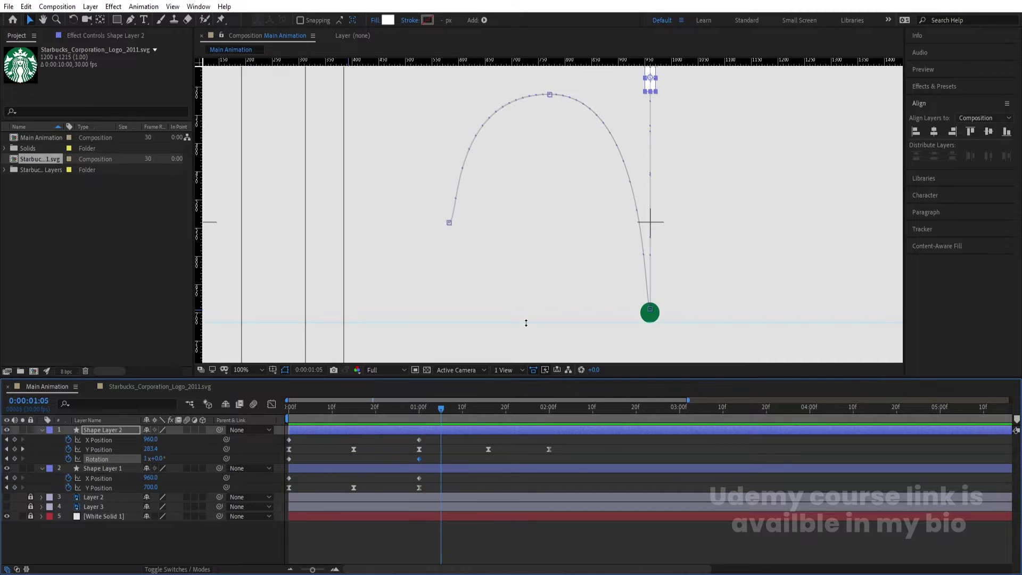
scroll(552, 296, "down", 2)
key("k")
key("k")
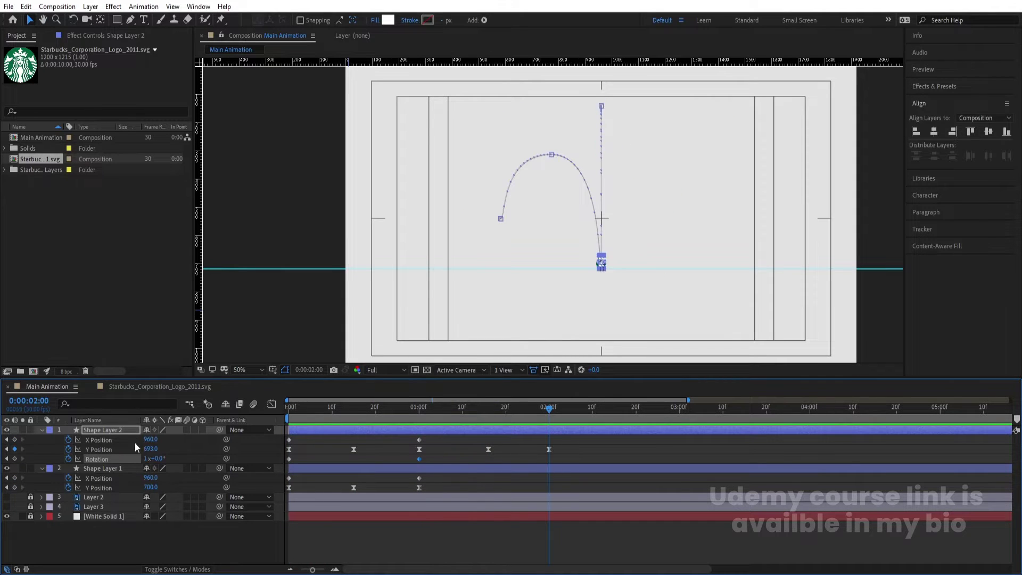
left_click(145, 458)
type("2")
key("Return")
Preview the spinning bar with the viewer set to Fit
left_click_drag(348, 412, 306, 419)
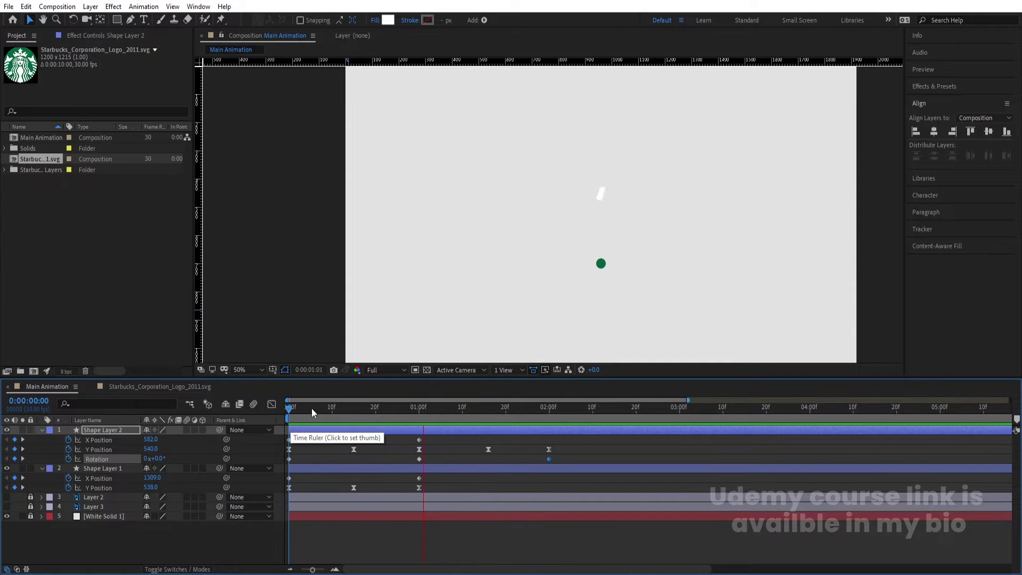
key("space")
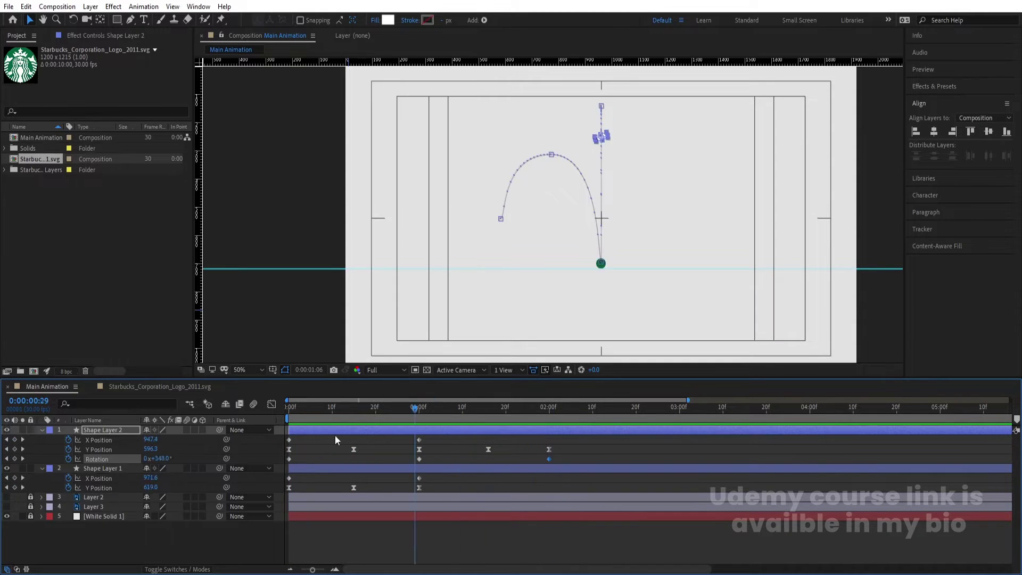
left_click(245, 374)
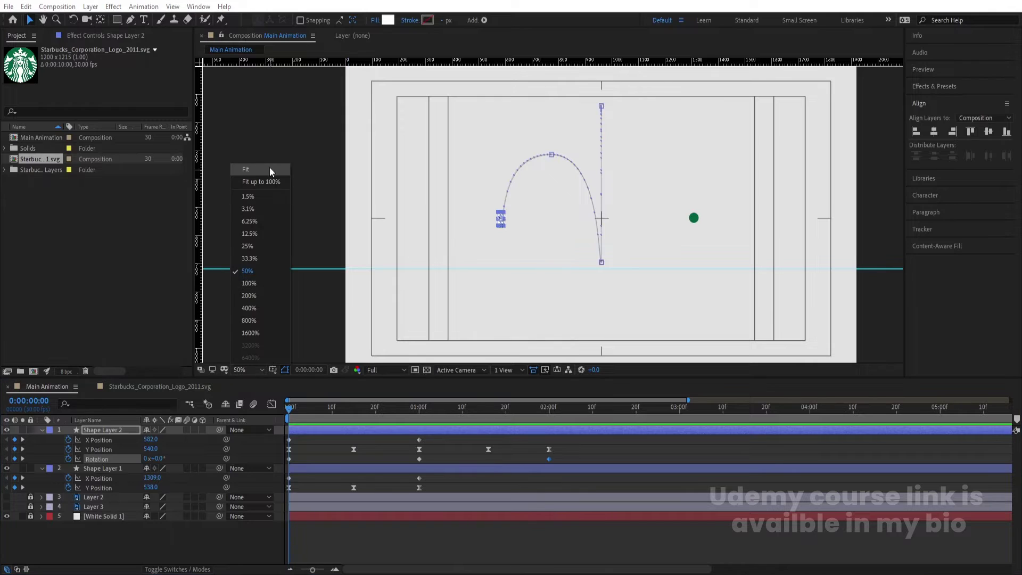
left_click(269, 167)
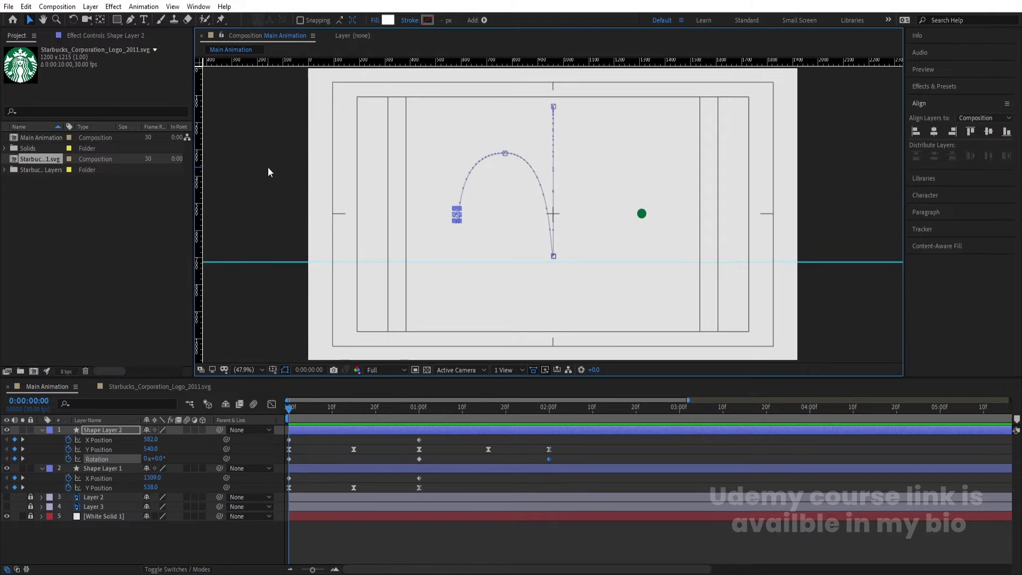
left_click(311, 454)
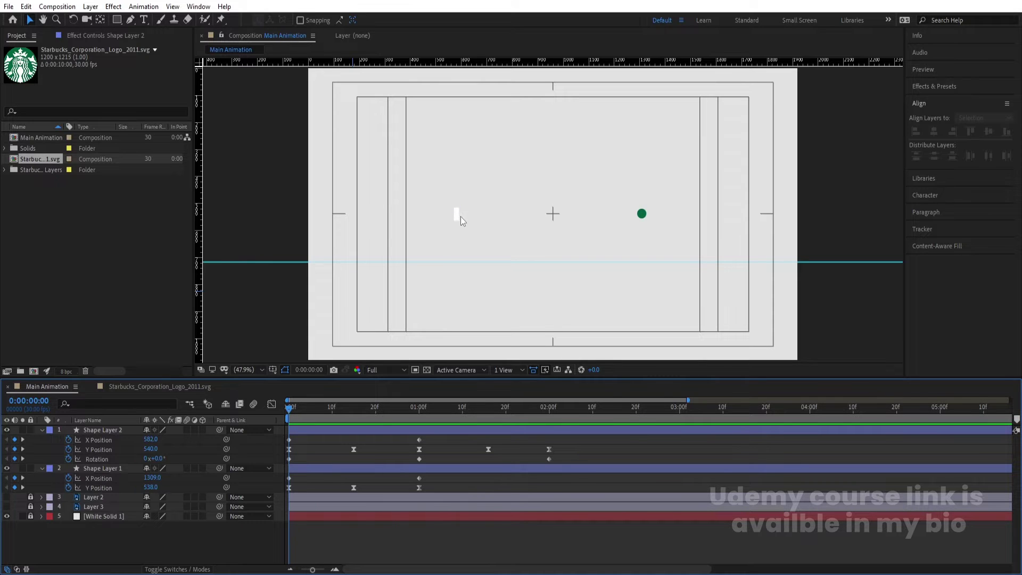
key("space")
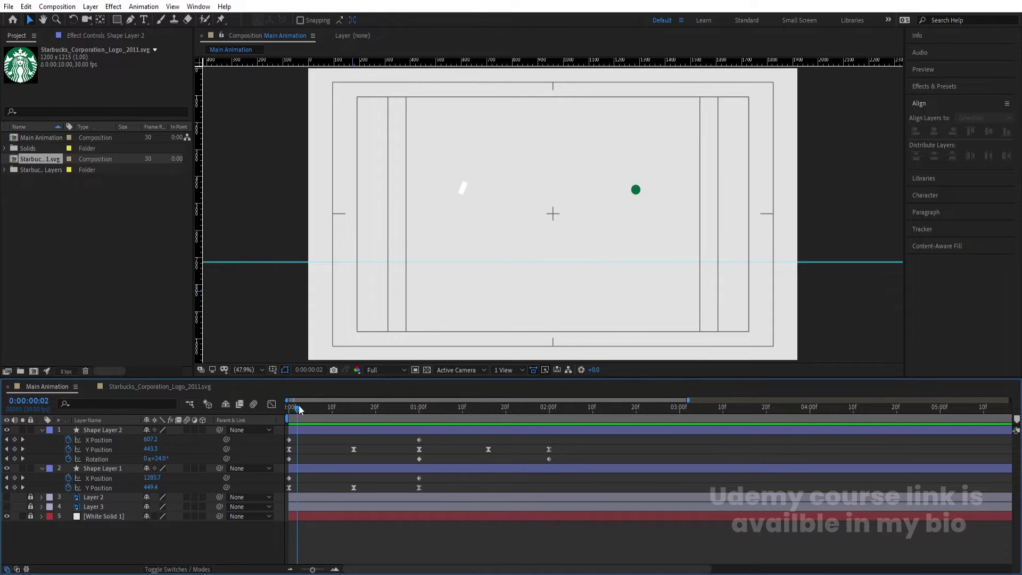
key("space")
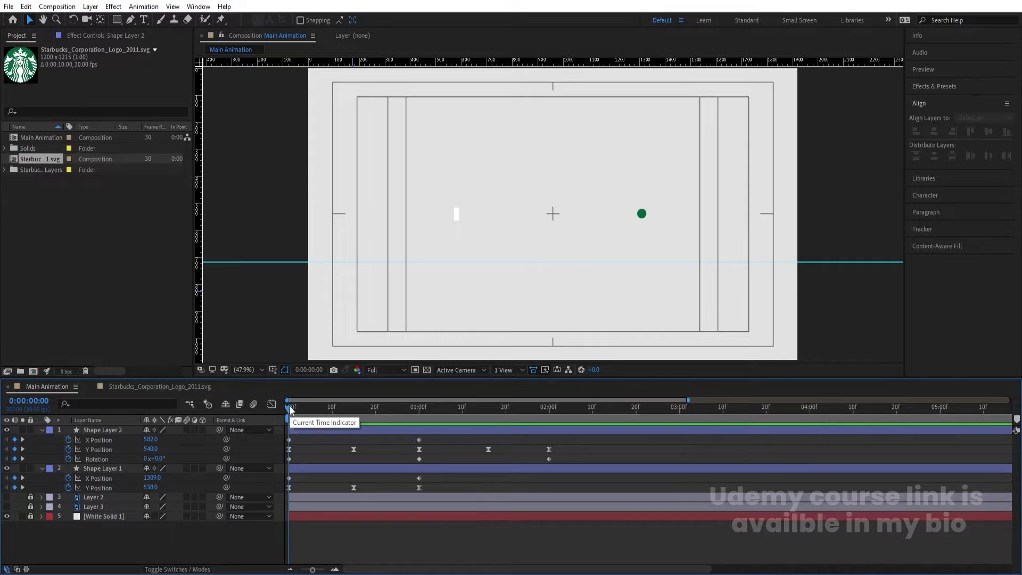
key("equal")
left_click(331, 407)
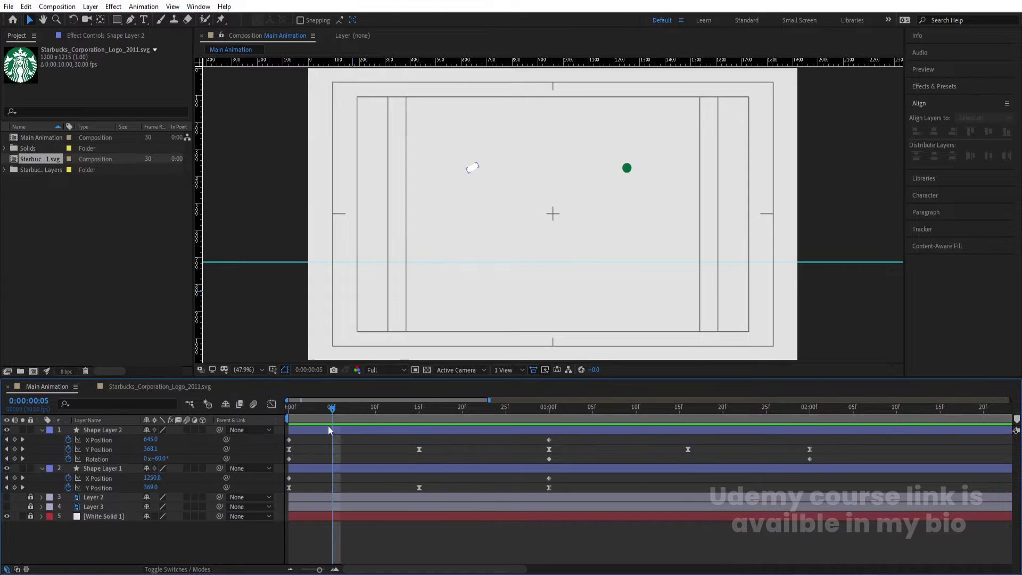
Delay the white bar's layer by about 4 frames and preview
left_click(328, 430)
left_click_drag(312, 430, 263, 407)
key("space")
left_click_drag(372, 421, 451, 418)
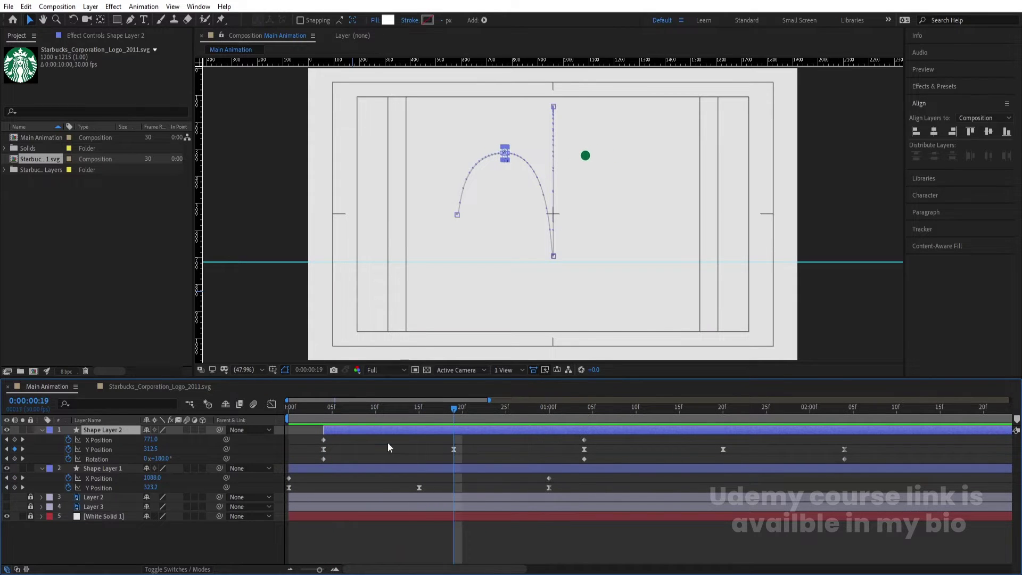
Slide the green dot's layer to start at 0:00:00:19 and preview
left_click(335, 471)
left_click_drag(322, 471, 486, 468)
key("space")
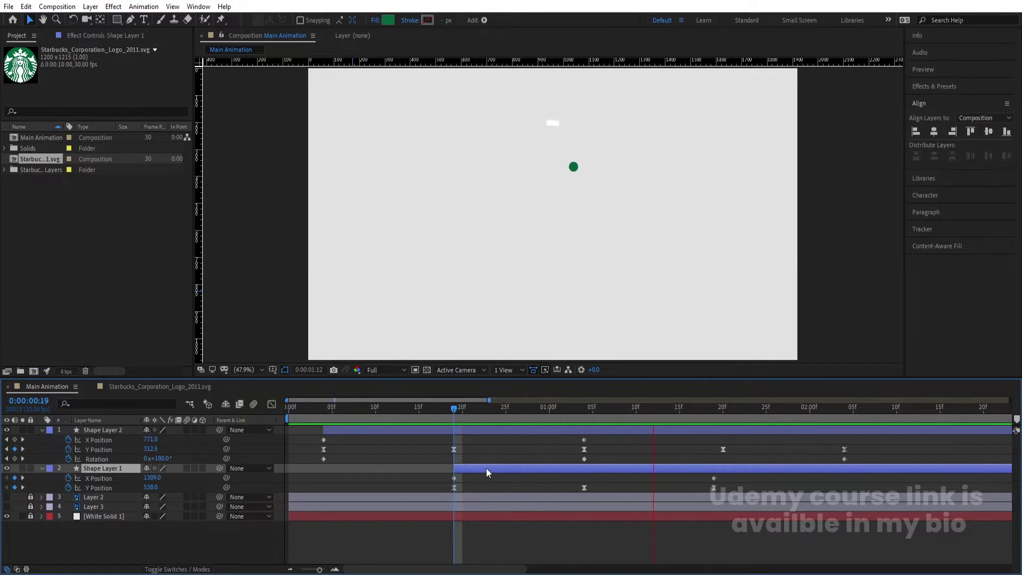
key("space")
Move the dot's layer start to 15f, preview, and split it at 1:15
left_click_drag(699, 468, 663, 471)
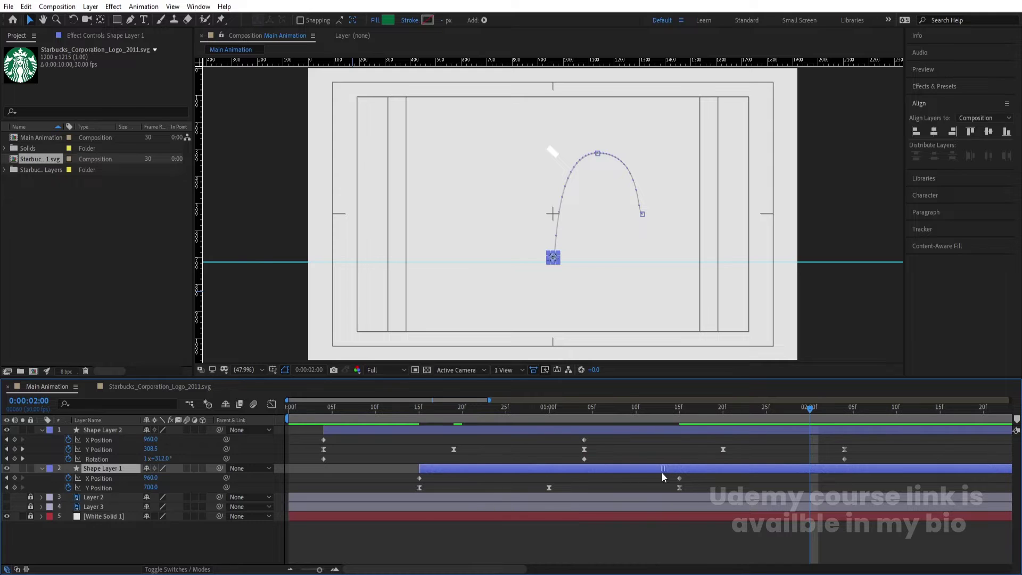
key("Home")
key("space")
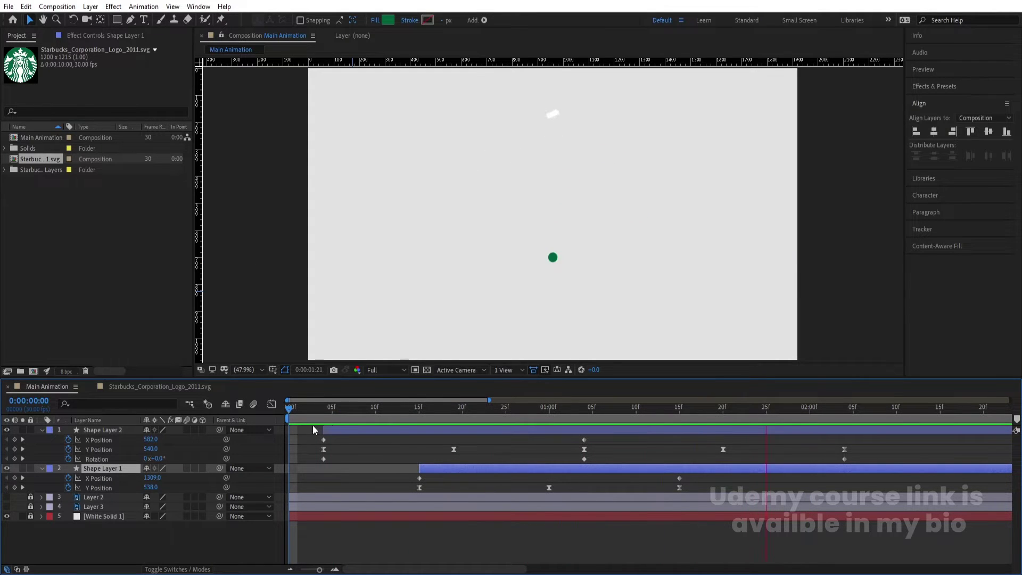
key("space")
left_click(679, 410)
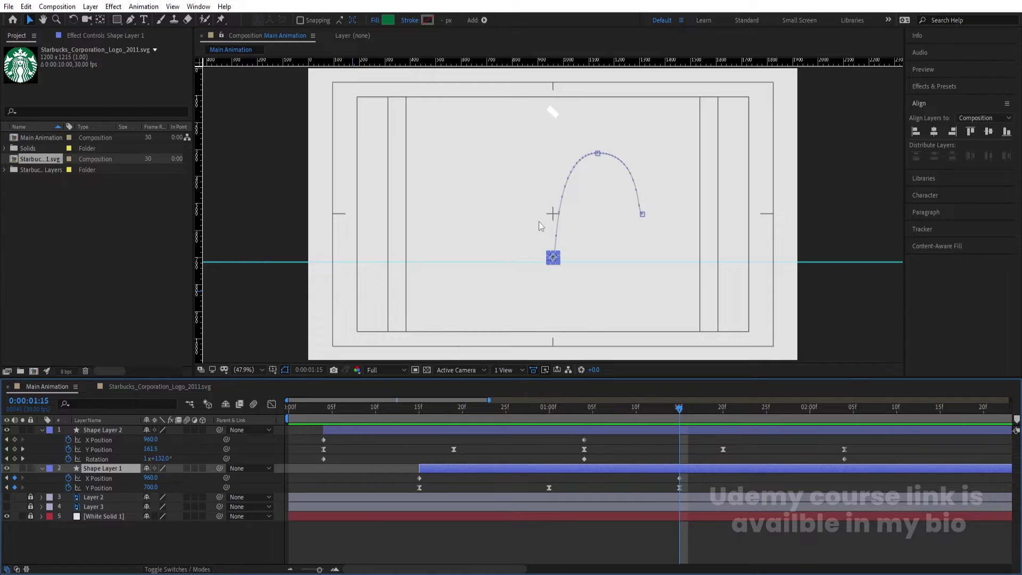
key("ctrl+shift+d")
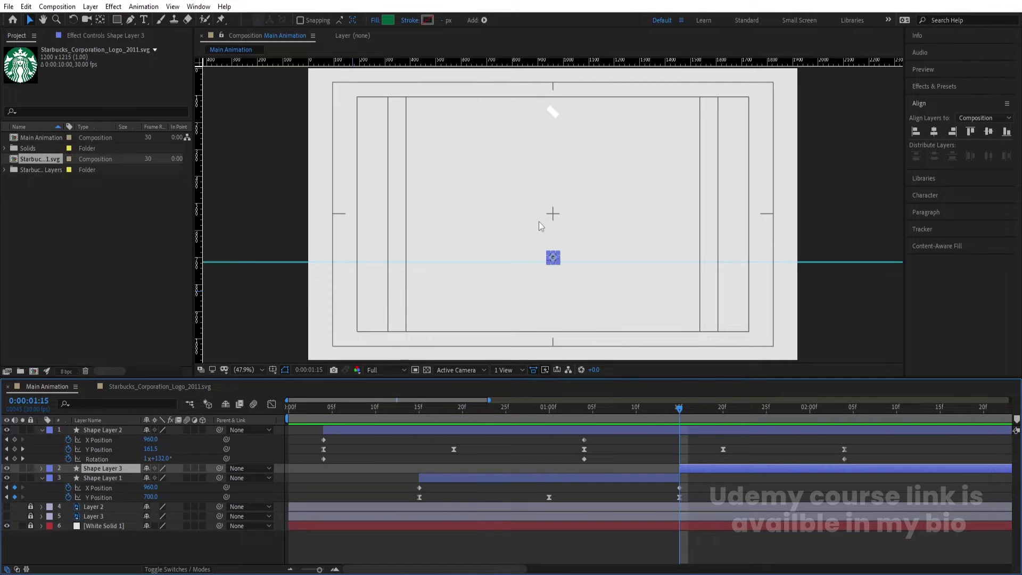
Delete the split-off dot layer, then show, unlock and move Layer 3 above Shape Layer 1
key("Delete")
left_click(7, 506)
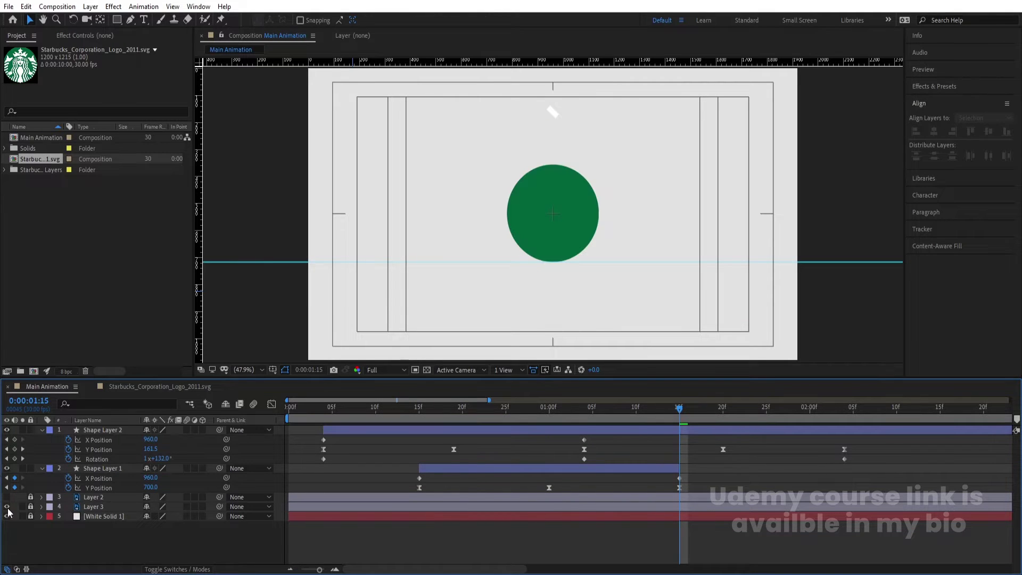
left_click(30, 506)
left_click_drag(89, 507, 98, 469)
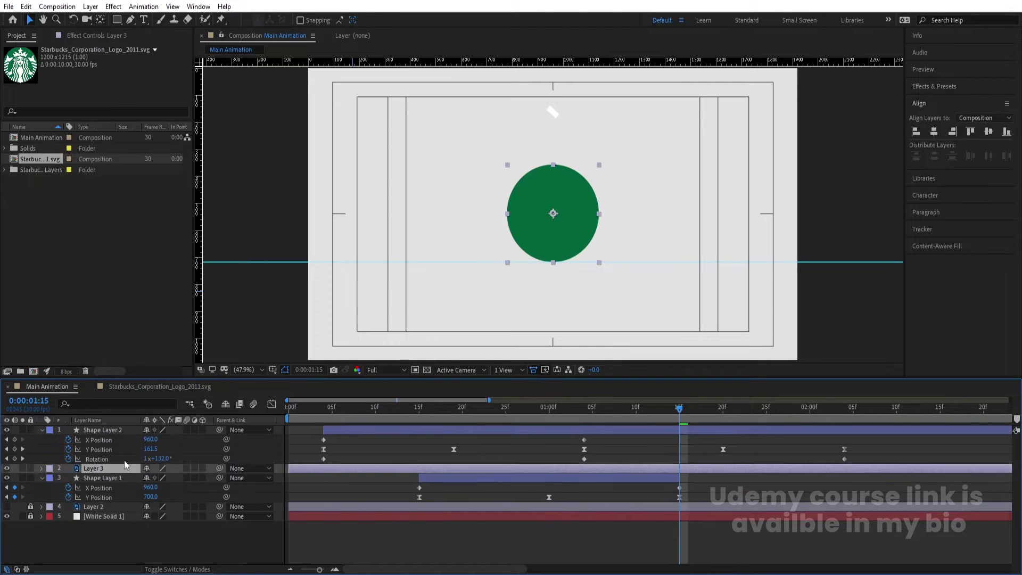
Lower Layer 3's green circle opacity to 20%
scroll(768, 412, "up", 3)
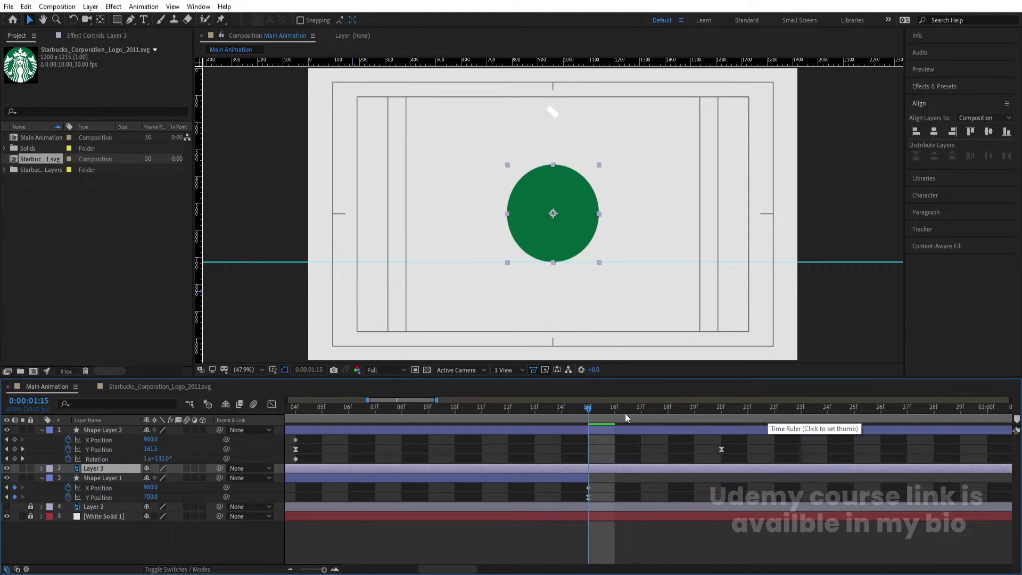
key("Page_Up")
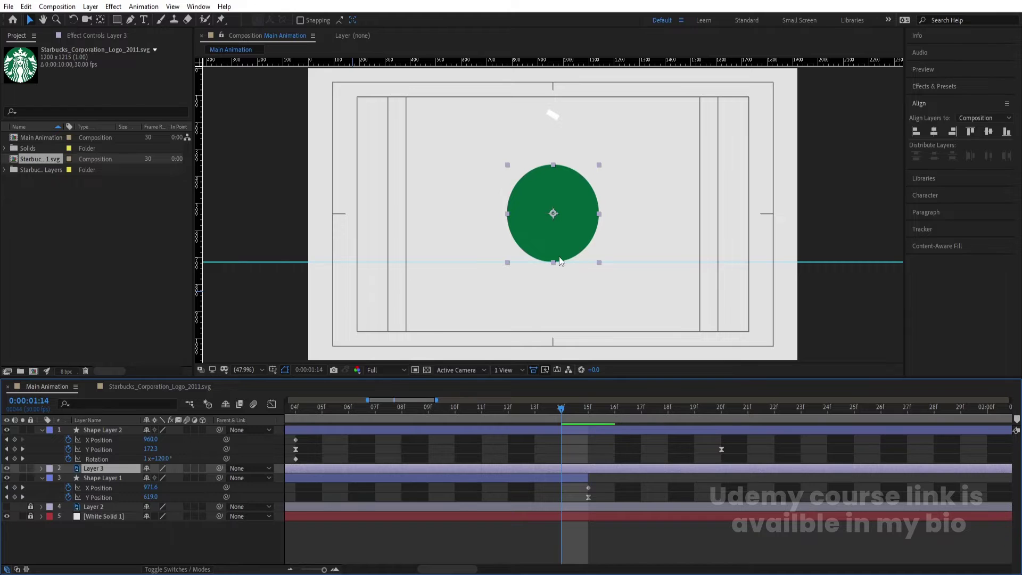
key("minus")
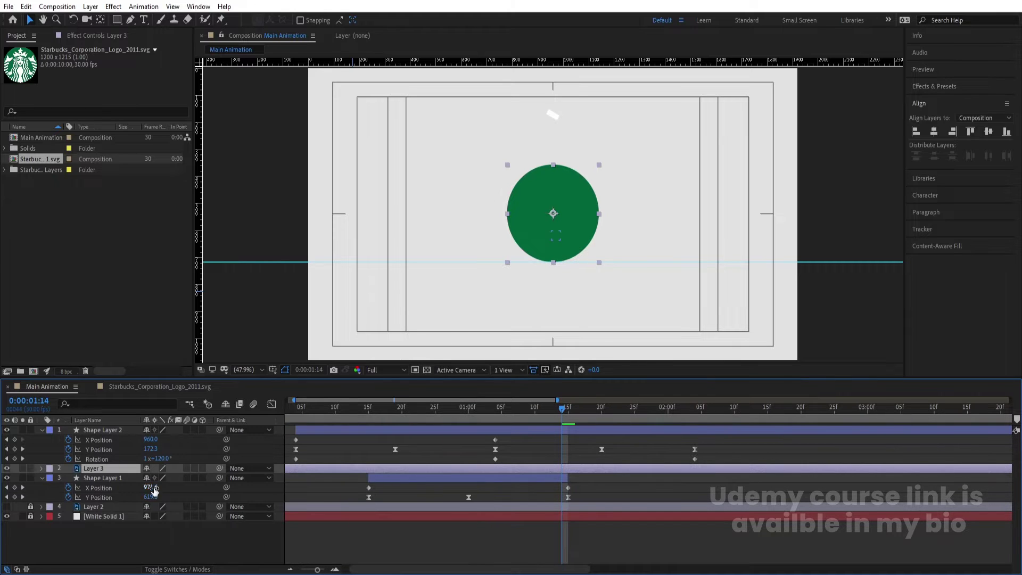
key("t")
left_click_drag(155, 481, 113, 480)
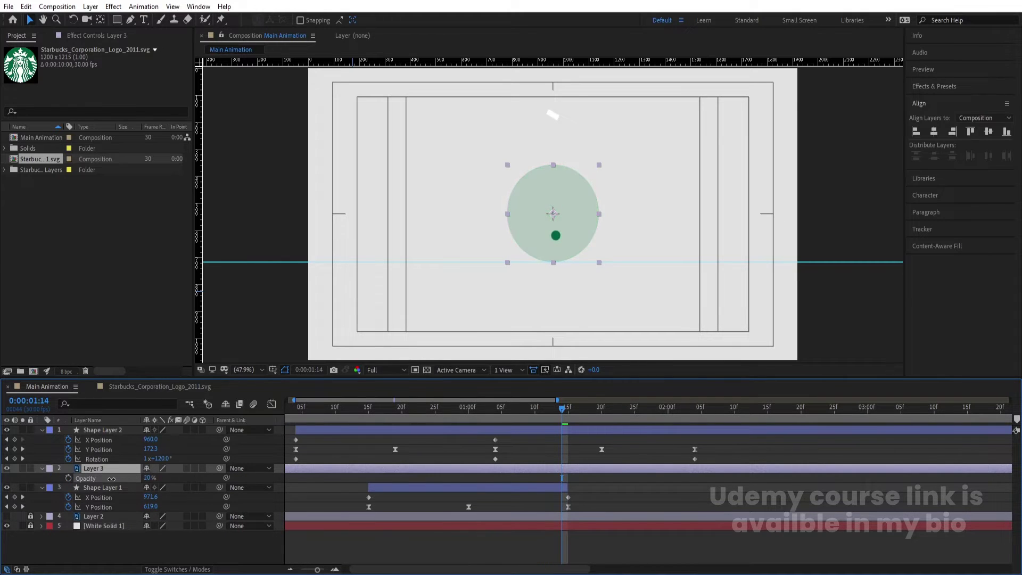
At 1:15, extend the dot's layer by one frame to 16f
key("Page_Down")
key("equal")
key("equal")
left_click(569, 488)
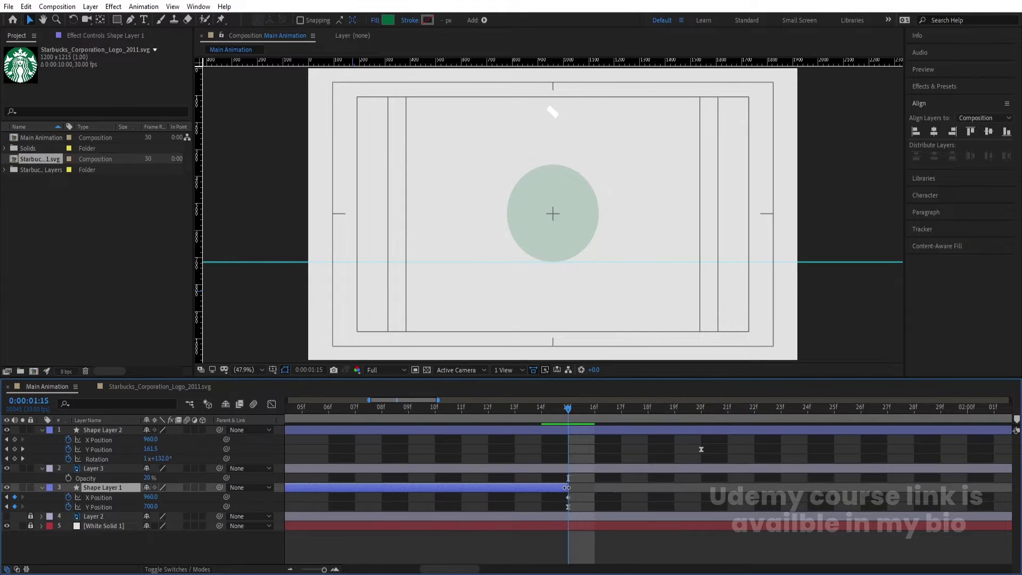
left_click_drag(568, 488, 594, 487)
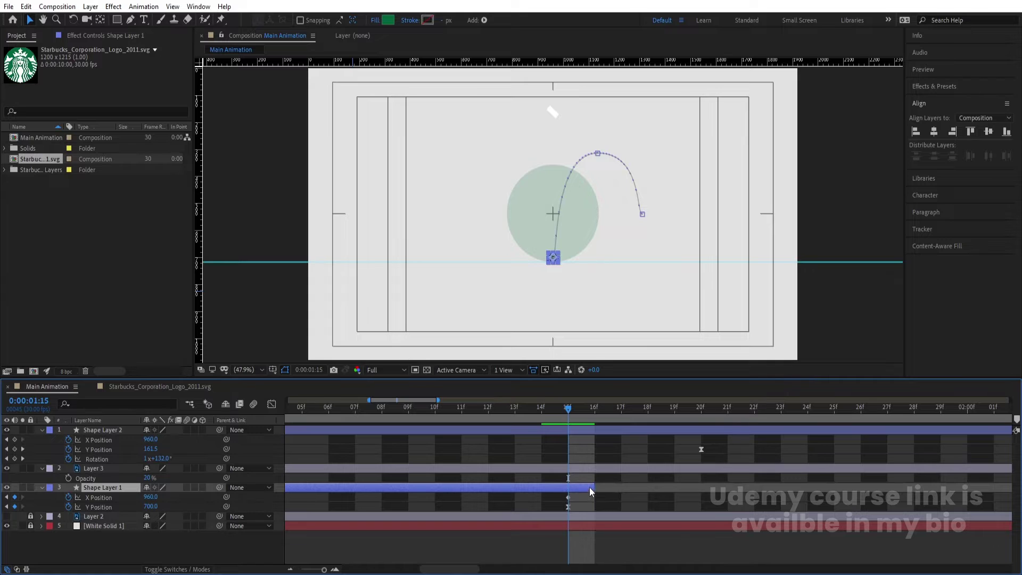
Move Layer 3's anchor point onto the dot's centre with Pan Behind, and trim the layer to start at 1:15
scroll(554, 263, "up", 5)
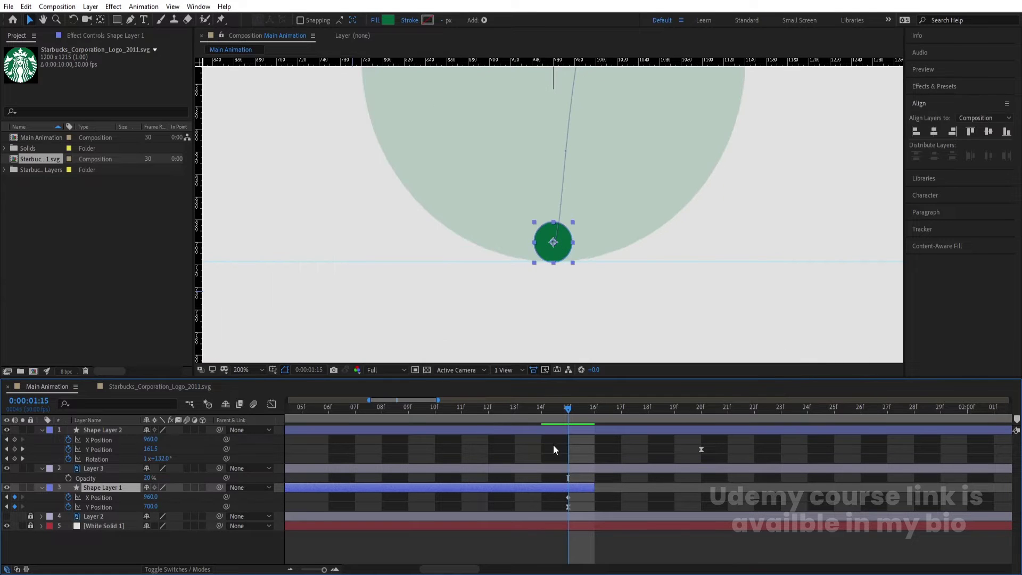
left_click(554, 467)
scroll(565, 242, "down", 4)
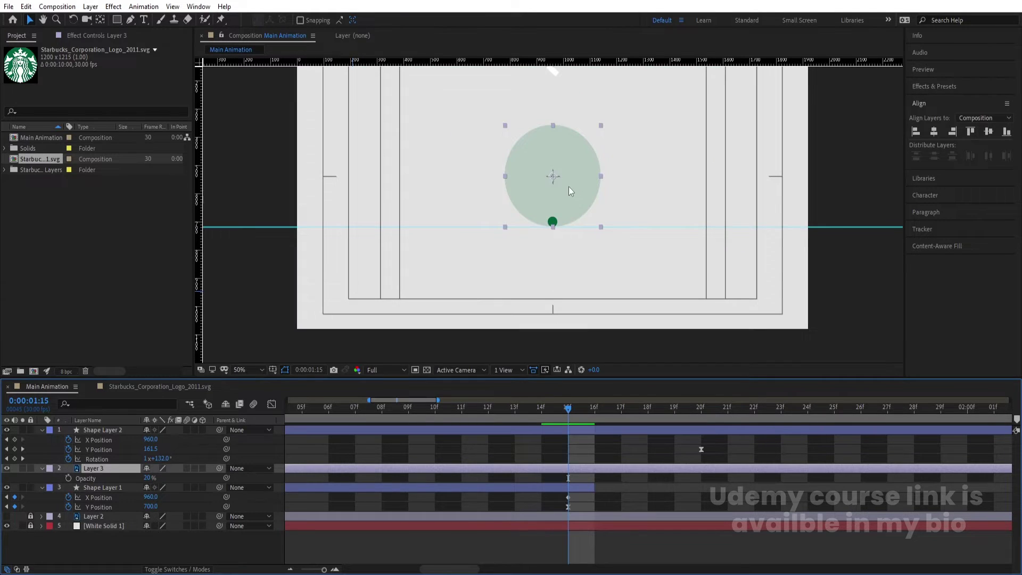
scroll(569, 186, "up", 2)
left_click_drag(546, 161, 542, 174)
key("y")
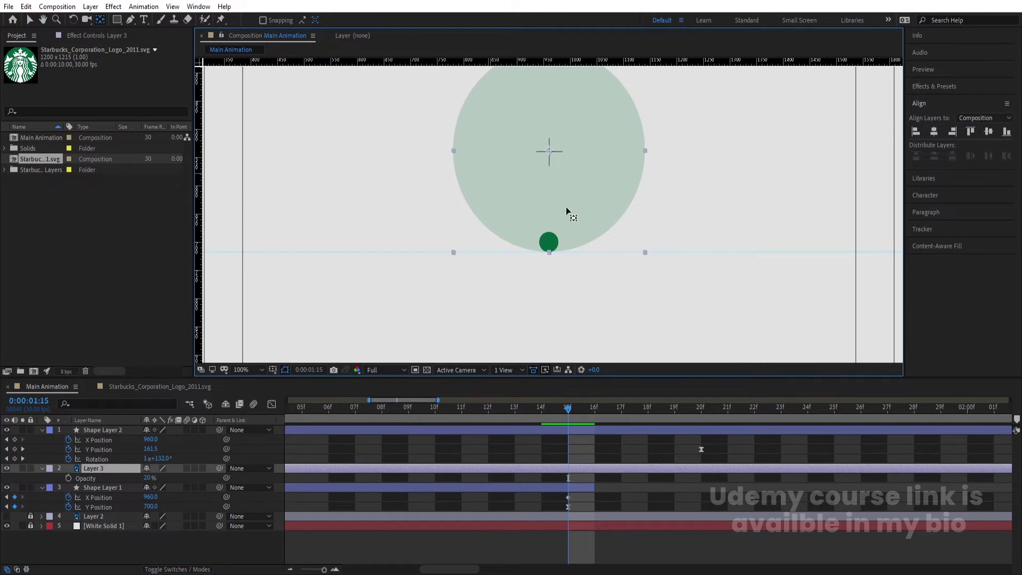
scroll(557, 197, "up", 4)
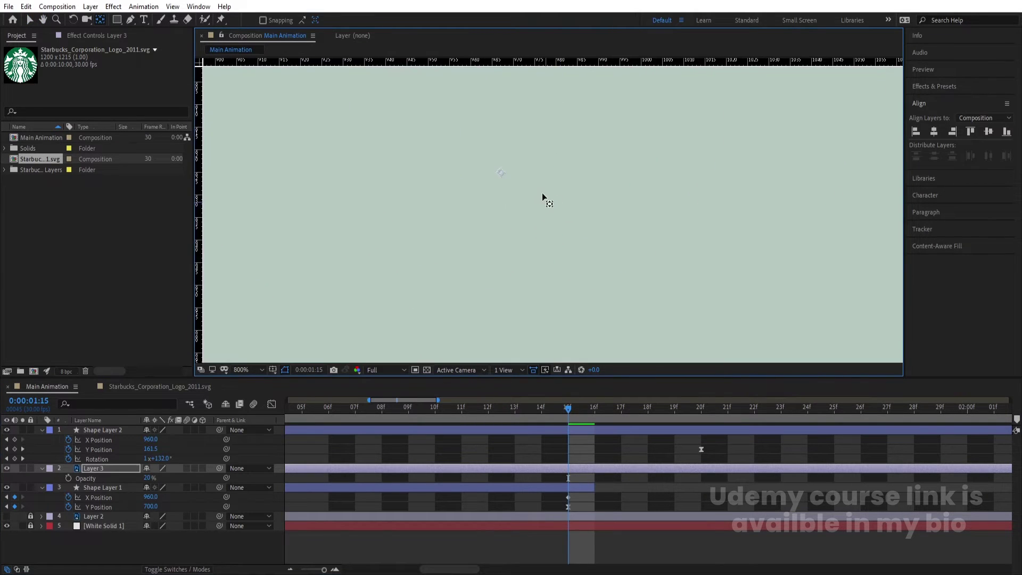
left_click_drag(522, 181, 518, 142)
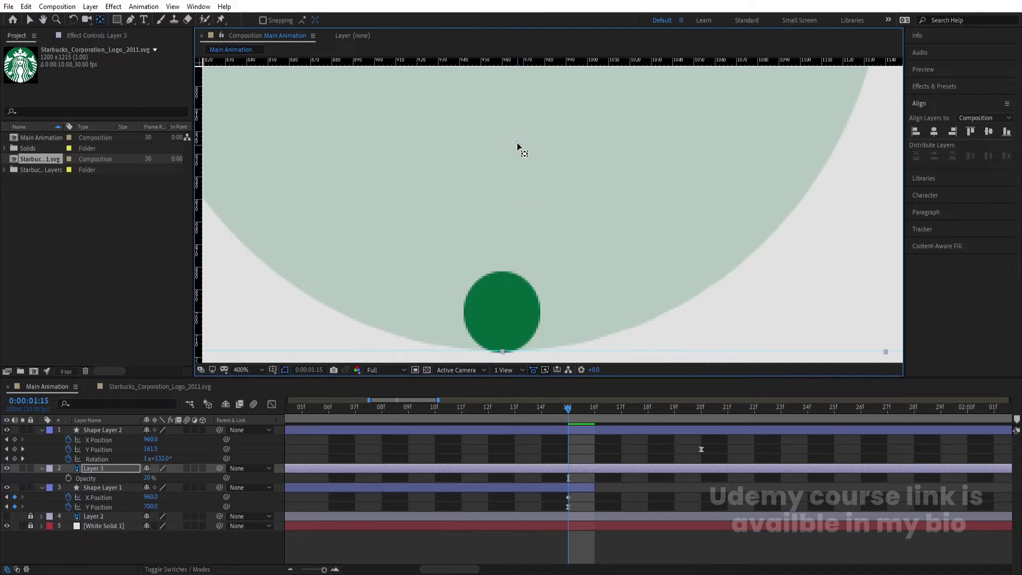
left_click_drag(500, 307, 503, 313)
left_click(111, 473)
key("alt+bracketleft")
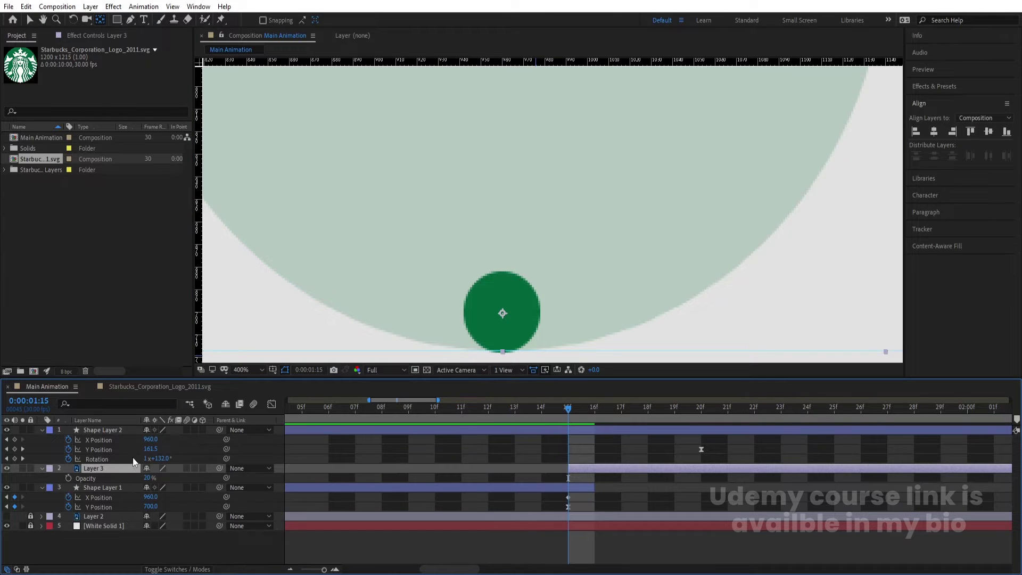
Fit the viewer and key Layer 3's scale from 0% at 1:15 to 30% at 2:01
key("minus")
key("minus")
key("minus")
key("minus")
key("minus")
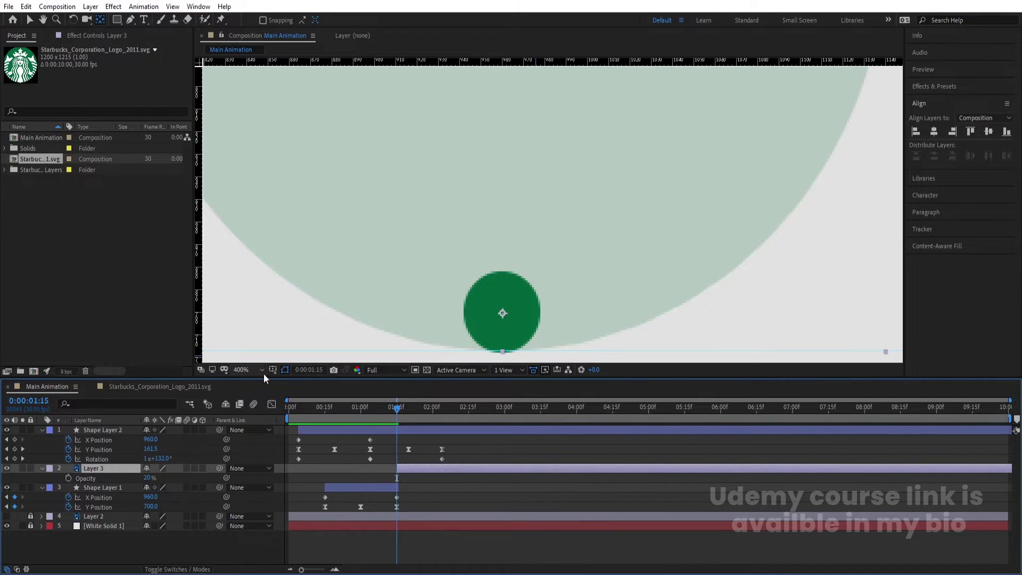
left_click(250, 370)
left_click(246, 168)
left_click(110, 472)
key("s")
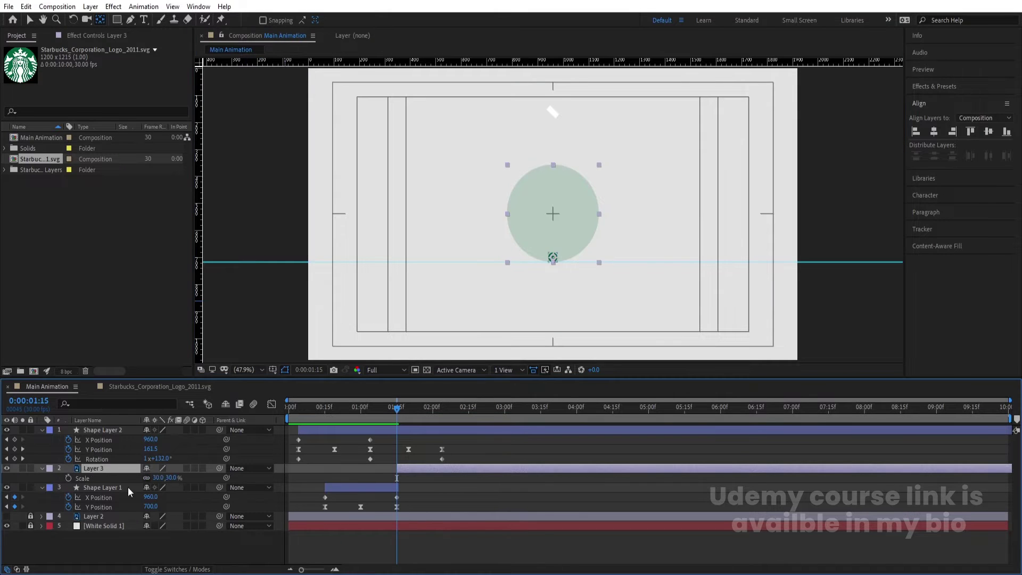
left_click(68, 478)
key("space")
key("space")
left_click(15, 477)
left_click(7, 478)
left_click(158, 478)
type("0")
key("Return")
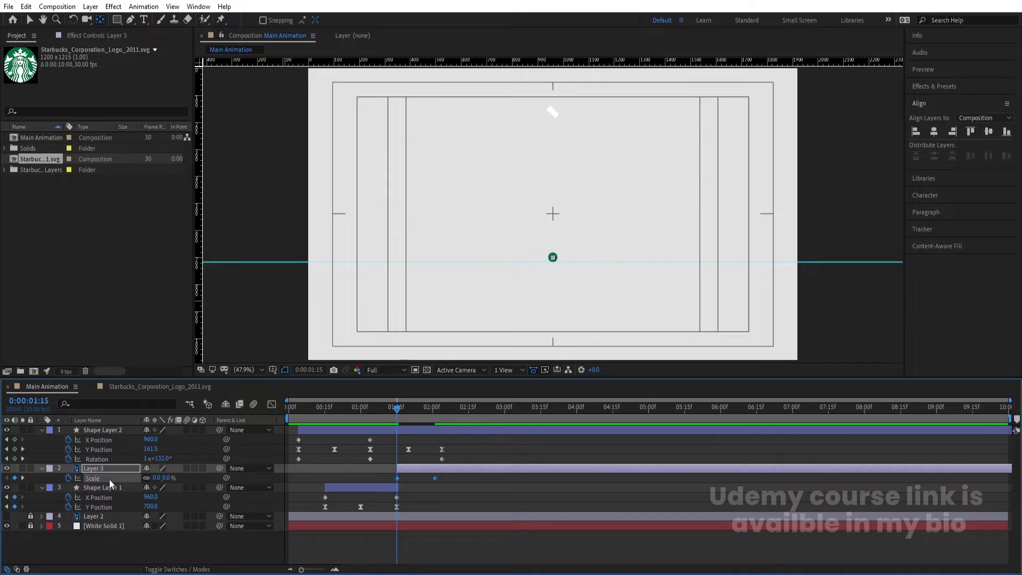
Ease the 2:01 scale keyframe in the Graph Editor and preview the growth
left_click(271, 404)
left_click_drag(562, 456, 407, 542)
key("space")
key("space")
left_click(272, 404)
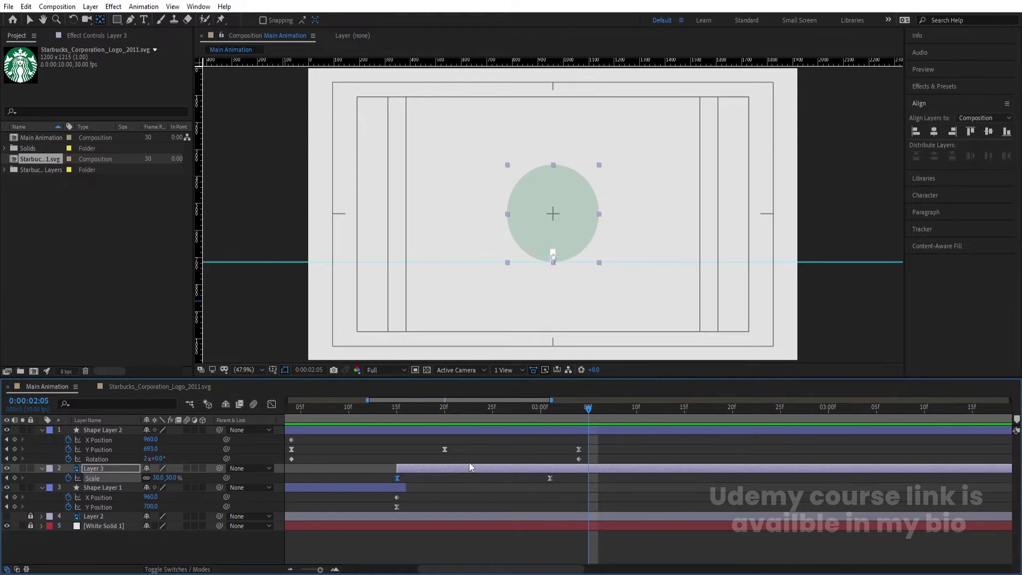
left_click(359, 407)
key("space")
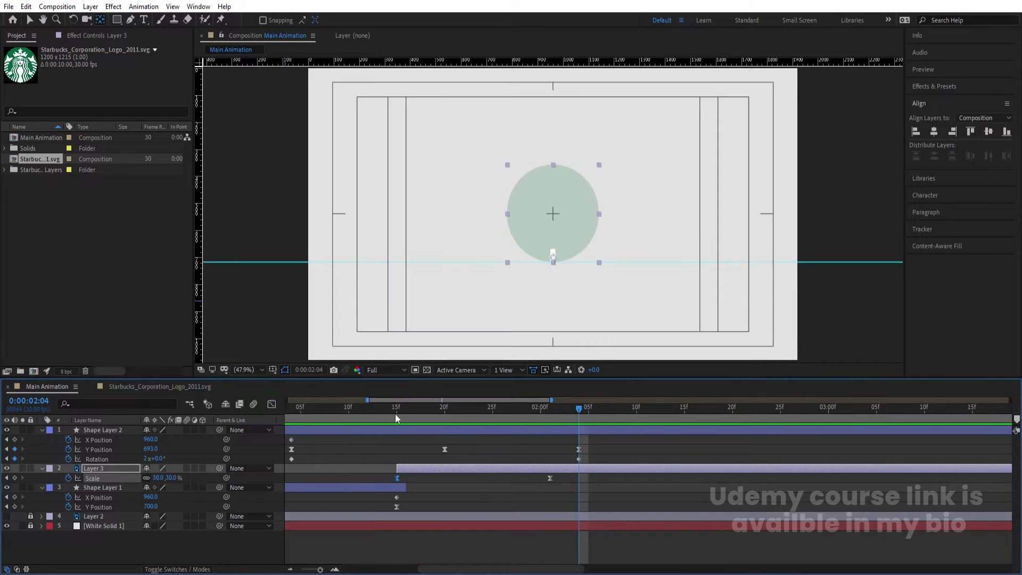
Raise the green circle's opacity back to 100%
key("minus")
key("minus")
key("minus")
key("minus")
key("minus")
key("t")
left_click_drag(149, 478, 451, 474)
left_click_drag(426, 424, 446, 415)
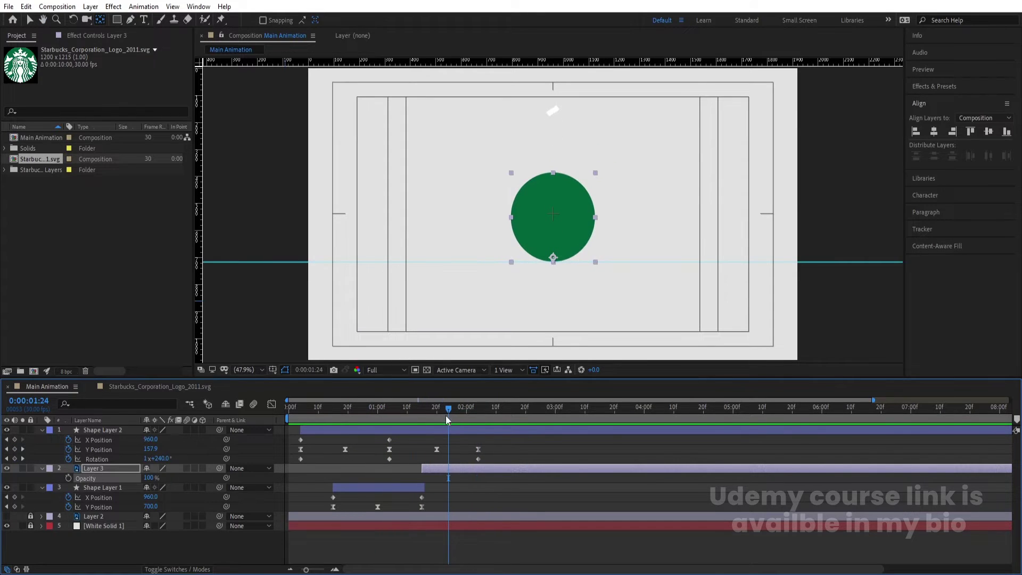
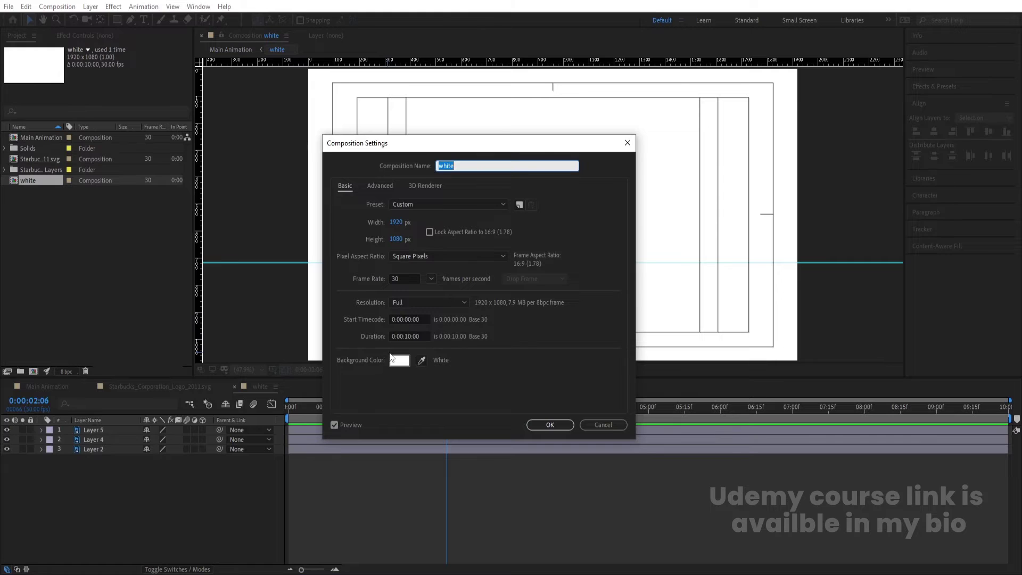
Set the white comp's background colour to black
left_click(396, 362)
left_click_drag(344, 336, 179, 446)
key("Return")
key("Return")
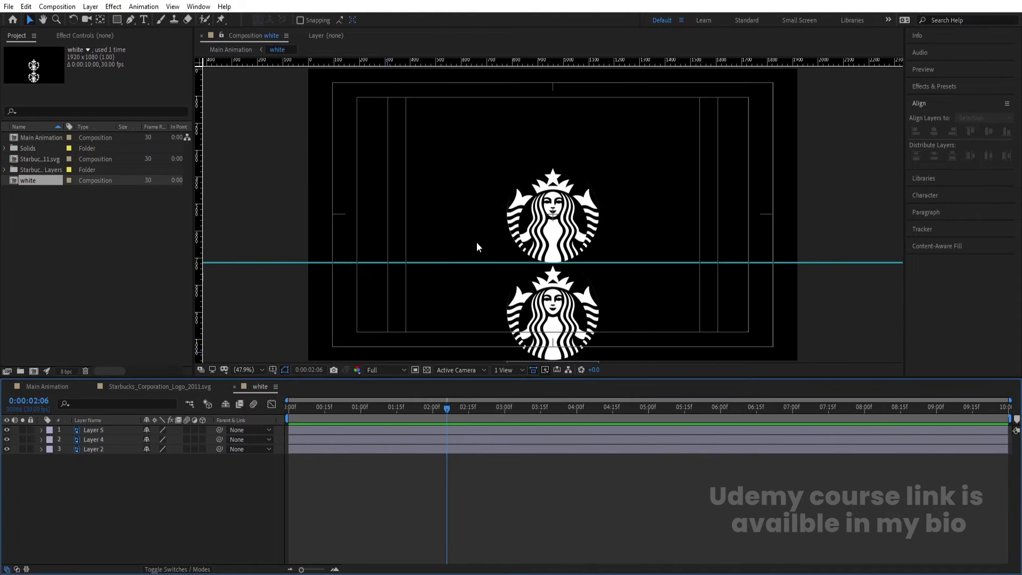
Parent Layer 4 and Layer 2 to Layer 5 so both logos follow it
key("comma")
key("comma")
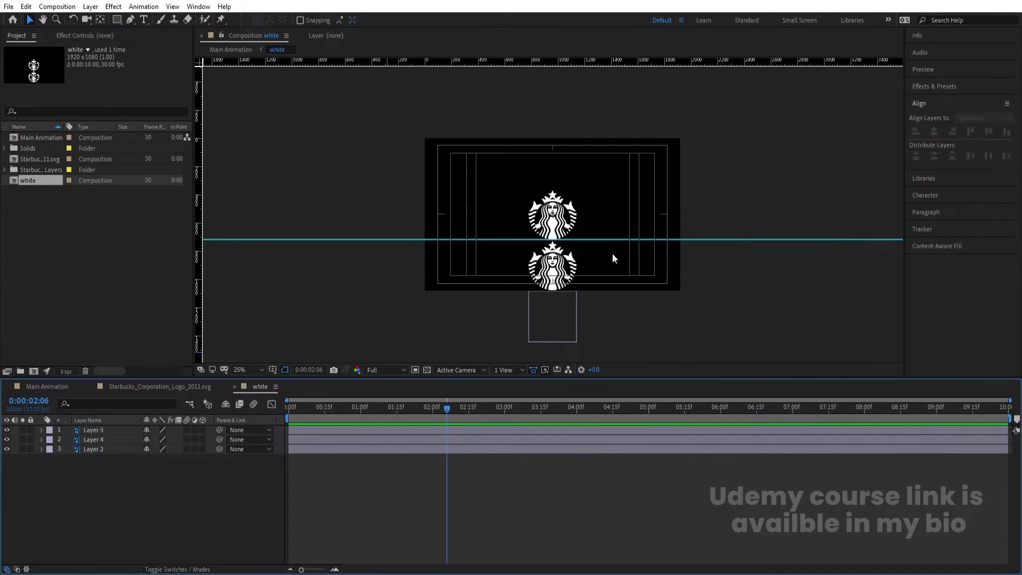
left_click(542, 314)
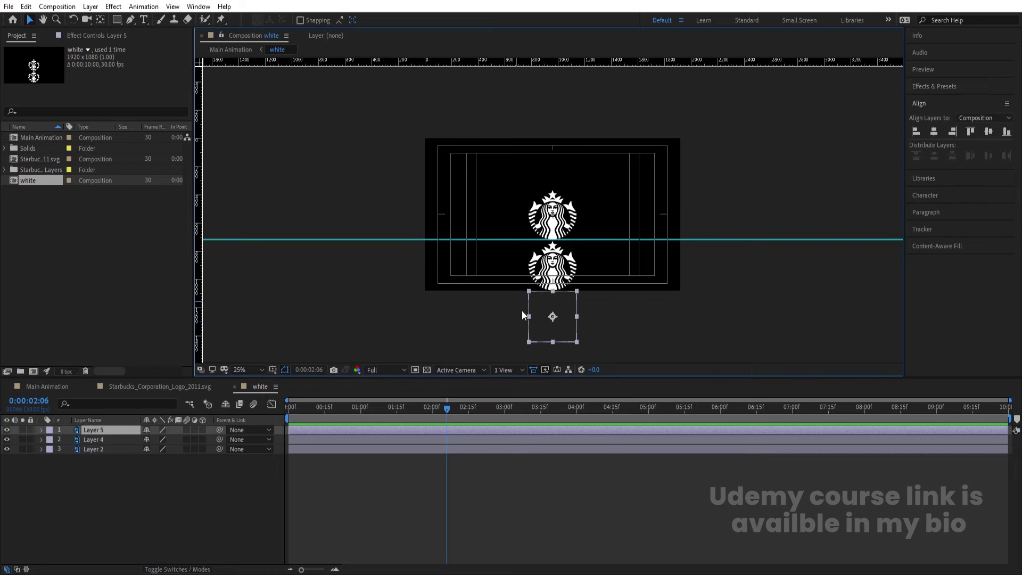
key("period")
key("period")
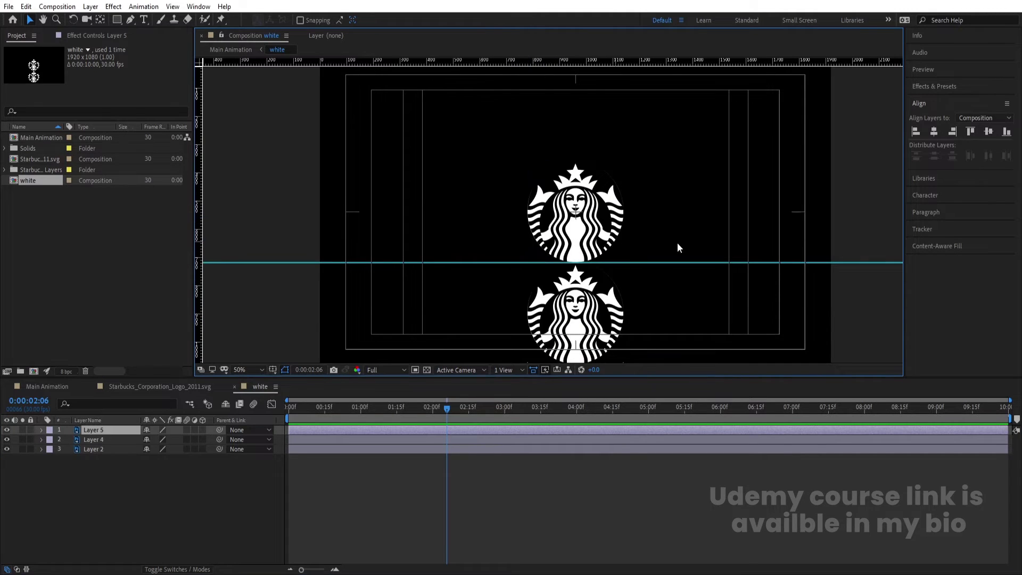
key("comma")
key("comma")
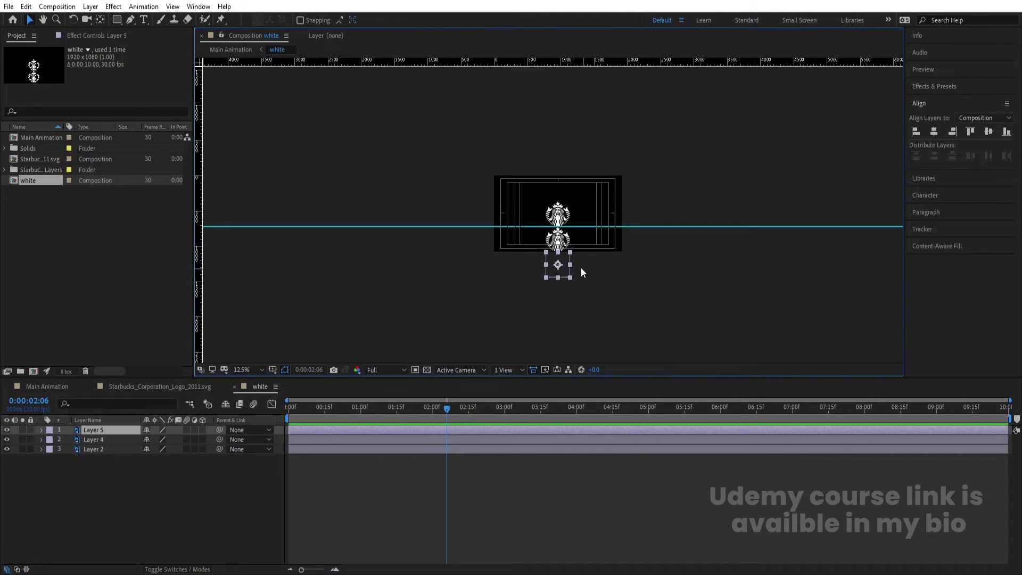
scroll(571, 267, "up", 1)
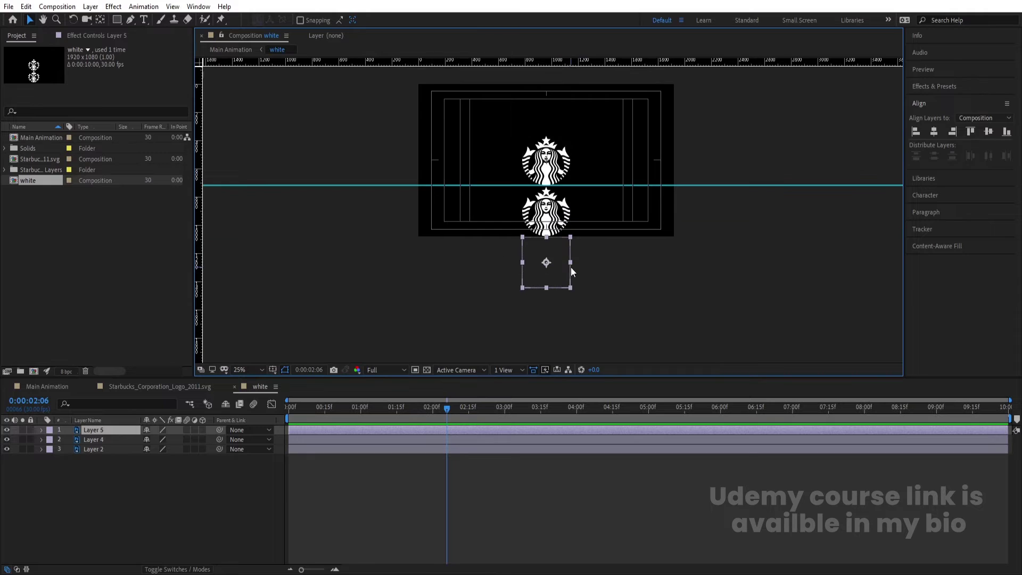
left_click(87, 437)
left_click(89, 448, "ctrl")
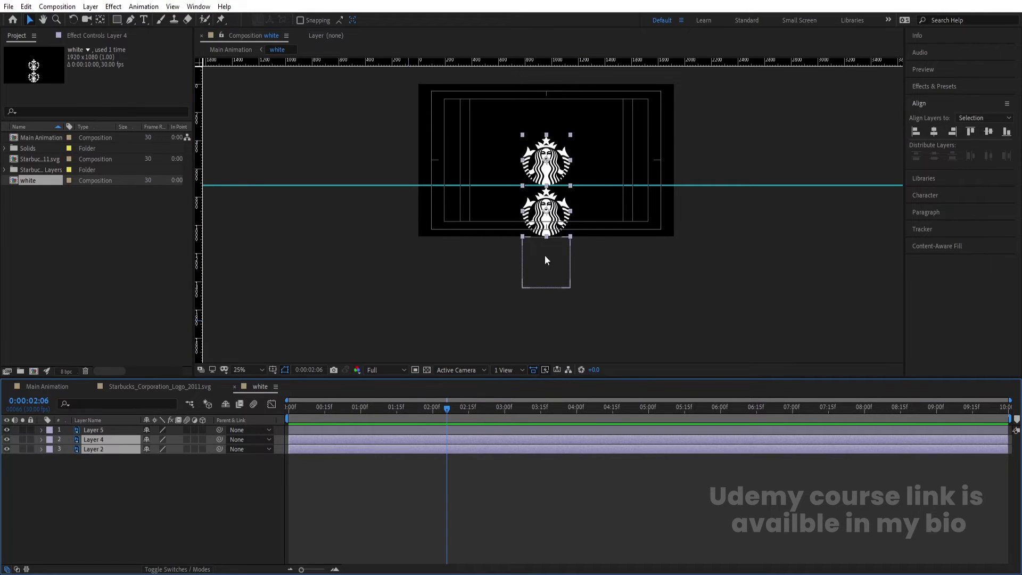
left_click_drag(218, 439, 104, 433)
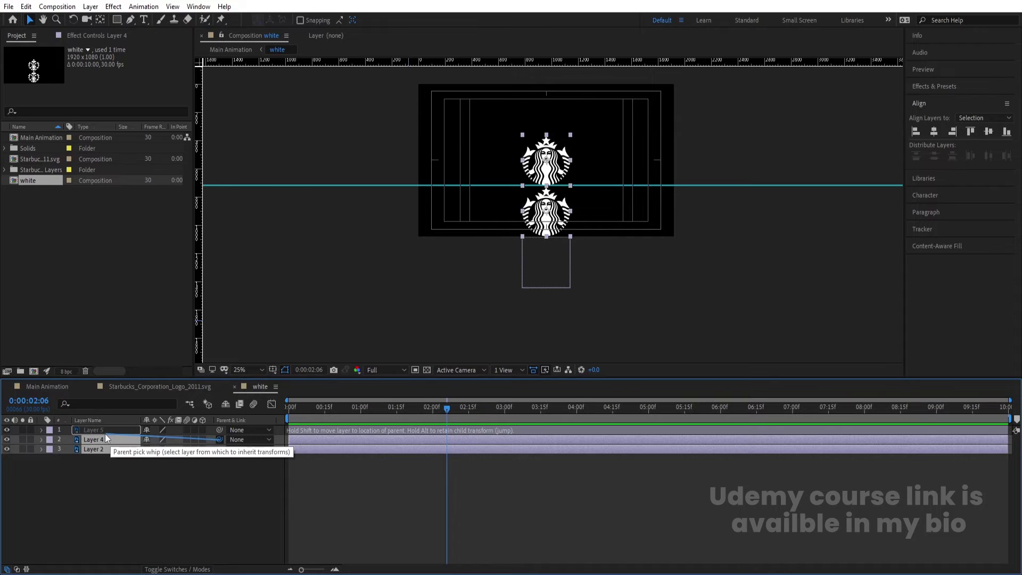
left_click(116, 429)
Keyframe Layer 5's Position so the logos start above the frame and land by 1:15
key("Home")
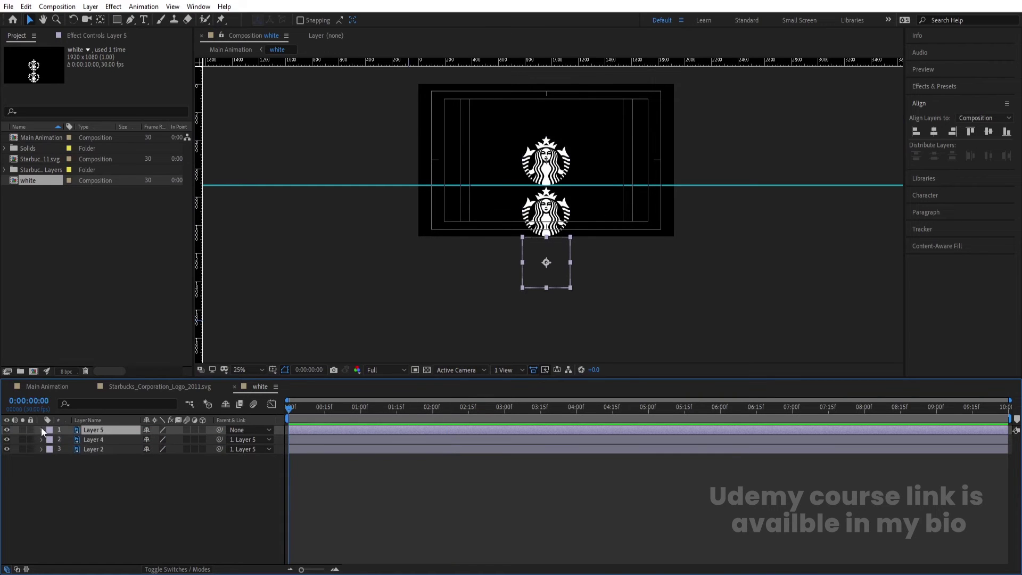
key("p")
left_click(69, 439)
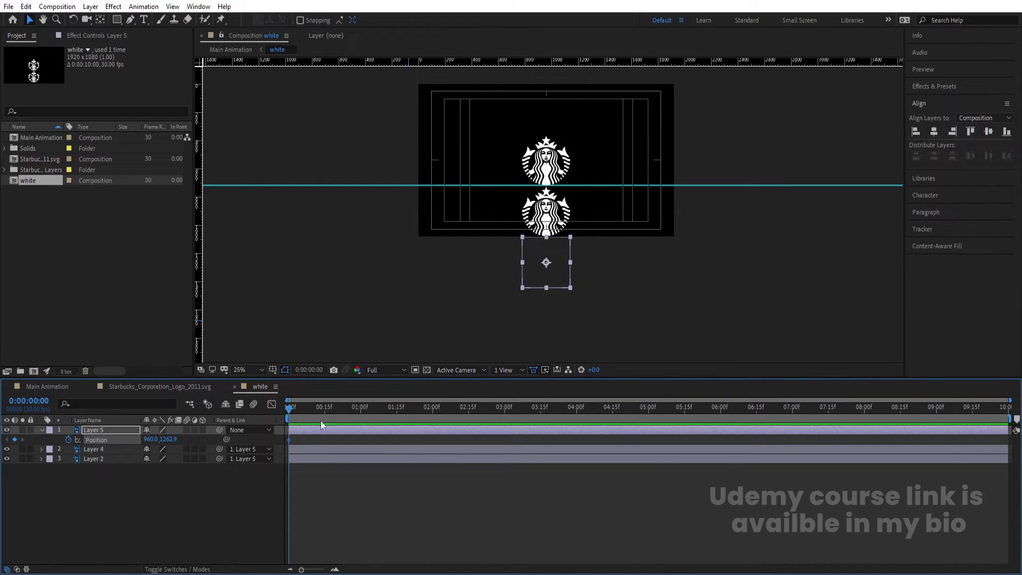
left_click_drag(353, 414, 396, 419)
key("Home")
left_click(261, 370)
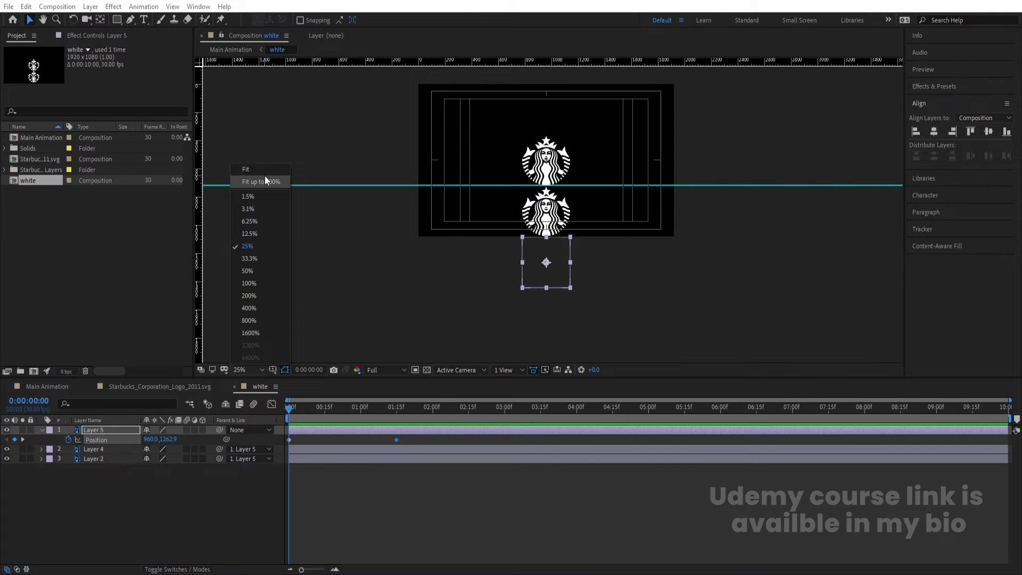
left_click(264, 176)
left_click(106, 430)
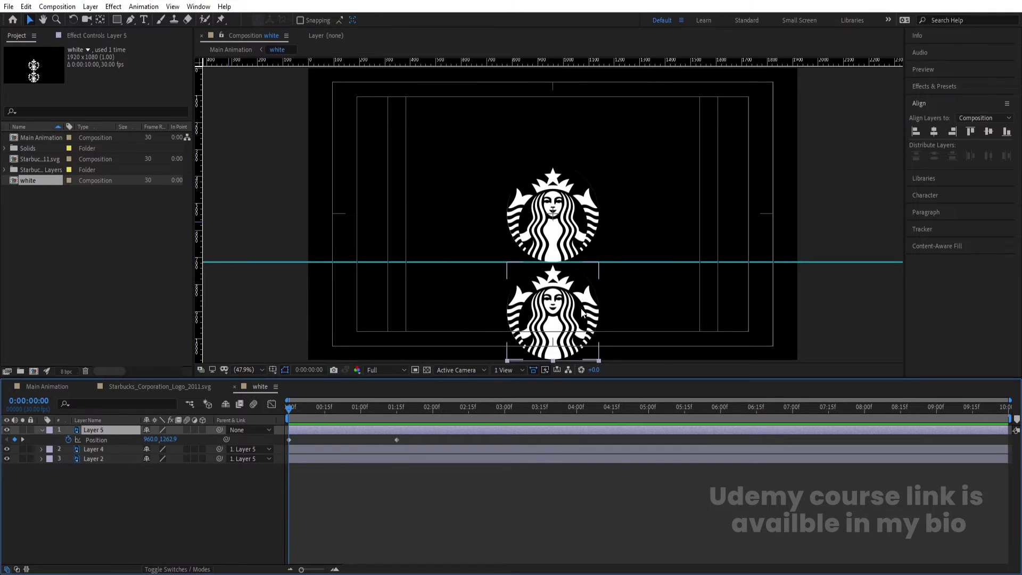
key("comma")
key("comma")
left_click_drag(563, 309, 577, 160)
Easy Ease the Position keyframes, shaping the speed graph to start fast and slow at the end
left_click_drag(429, 502, 339, 428)
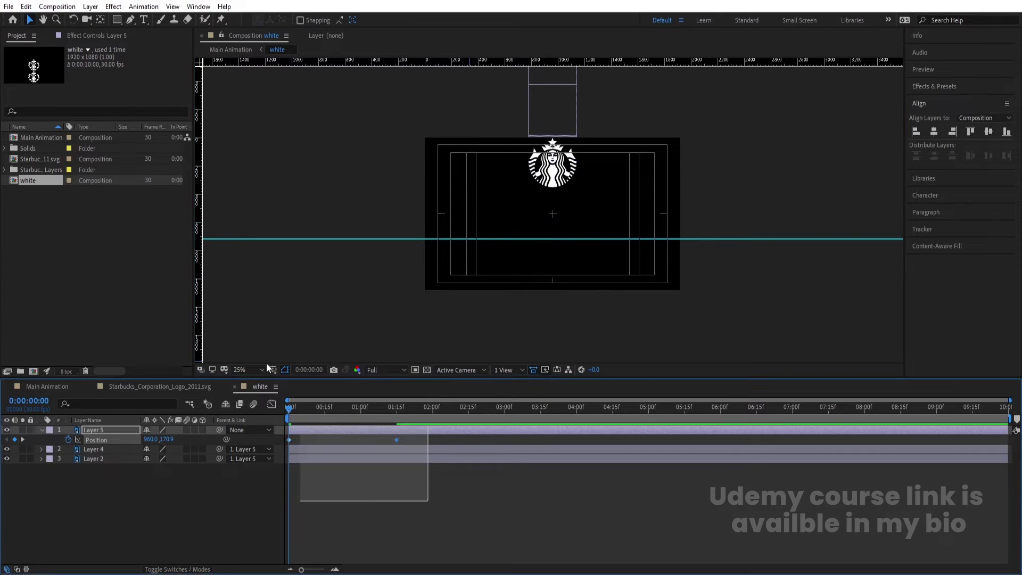
key("F9")
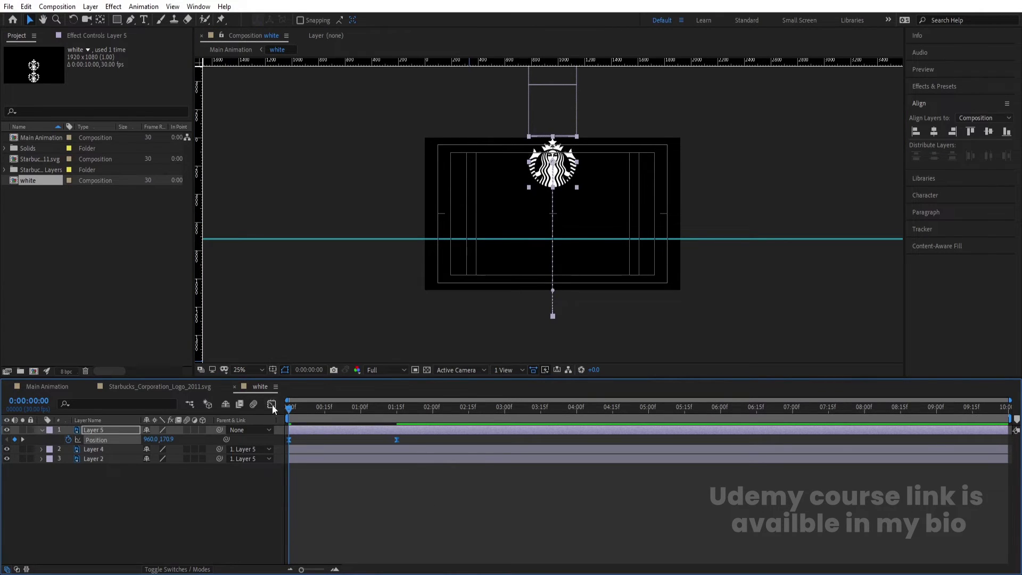
left_click(271, 405)
left_click_drag(403, 523, 297, 539)
left_click(260, 369)
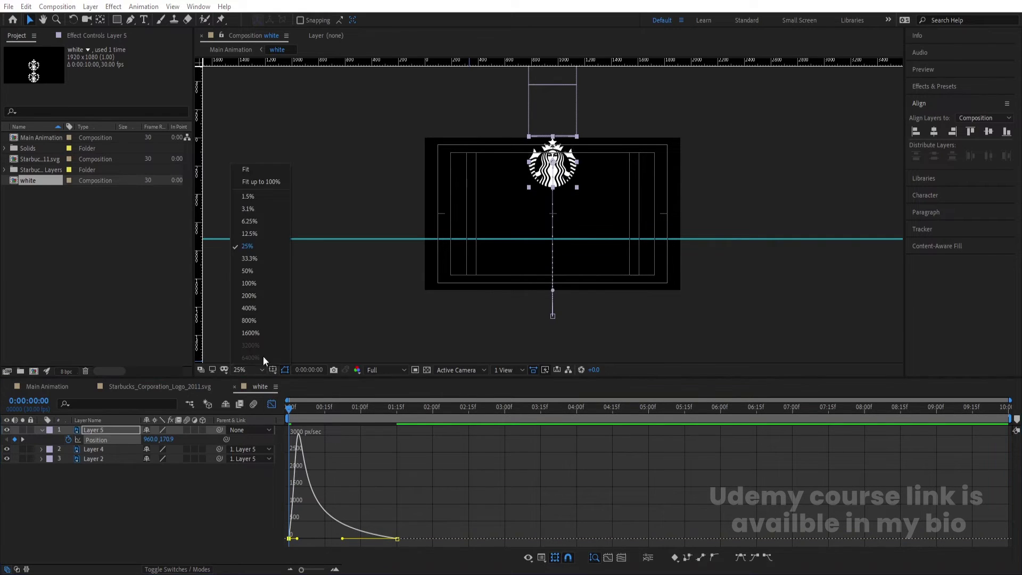
left_click(244, 167)
left_click(272, 406)
key("space")
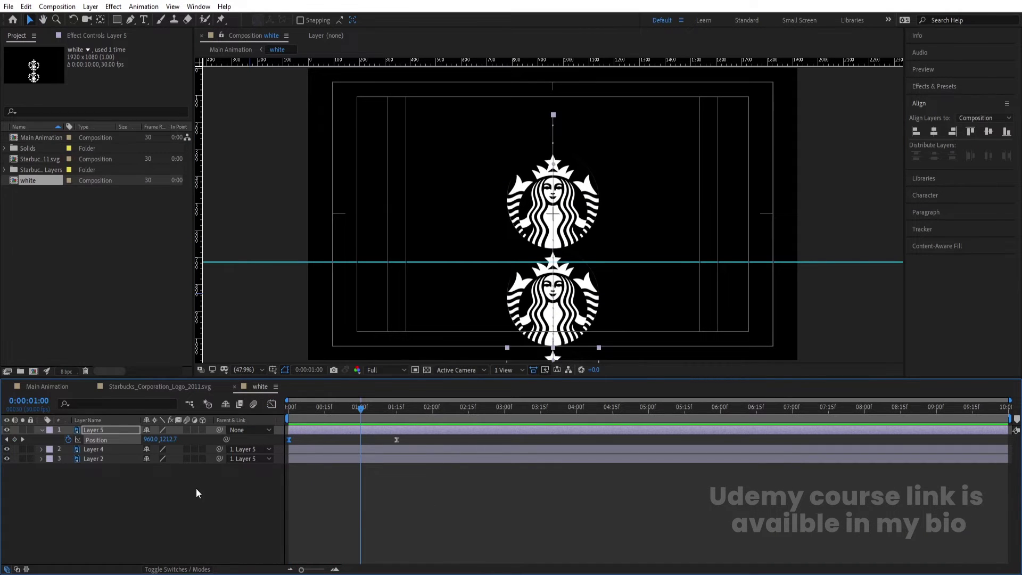
Turn on motion blur for all three layers and preview the drop
key("ctrl+a")
left_click(187, 459)
key("space")
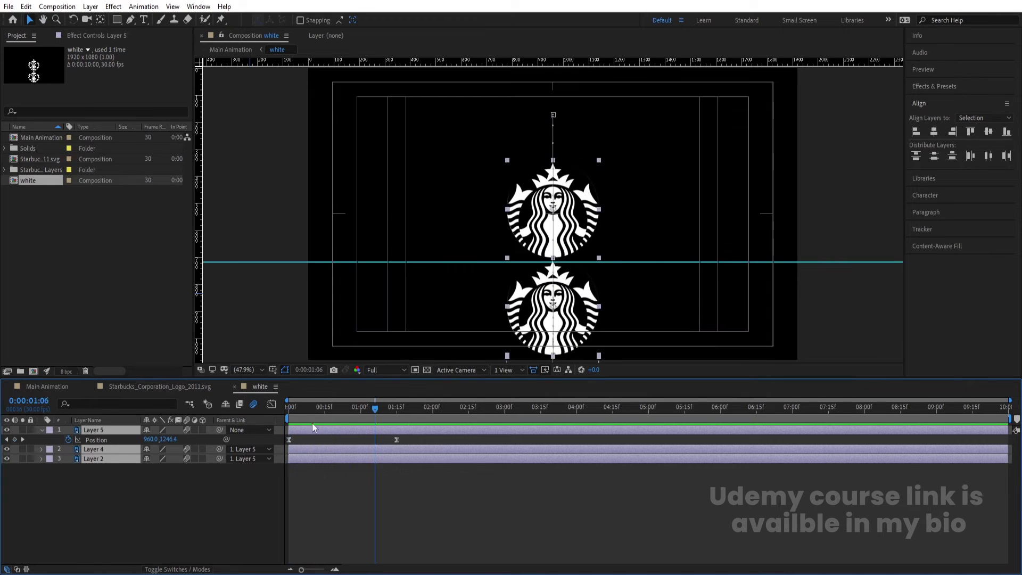
left_click(407, 490)
Move the landing keyframe to about 2:01, then hide the white layer in Main Animation
left_click(425, 440)
left_click_drag(426, 445, 432, 447)
key("space")
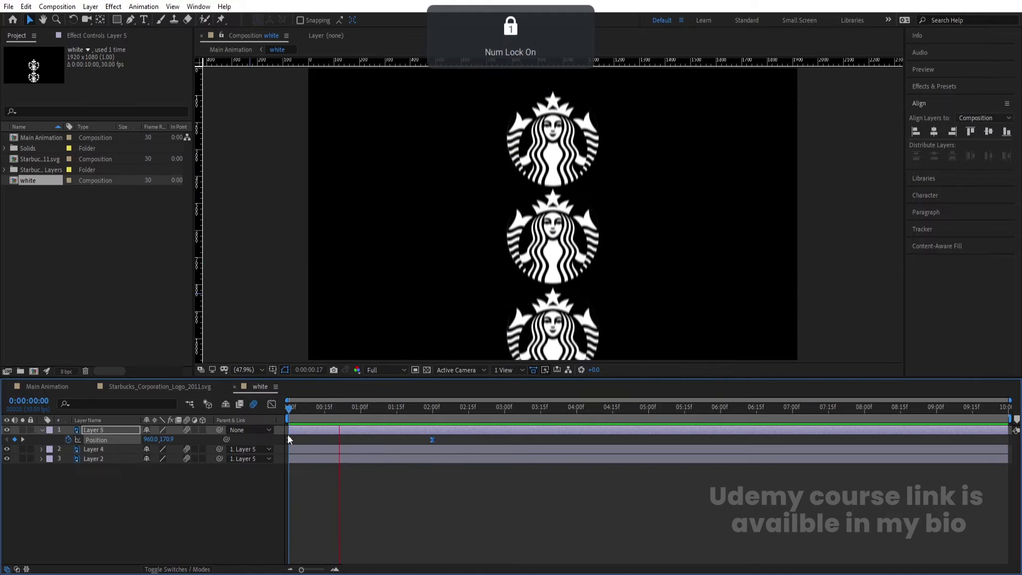
key("space")
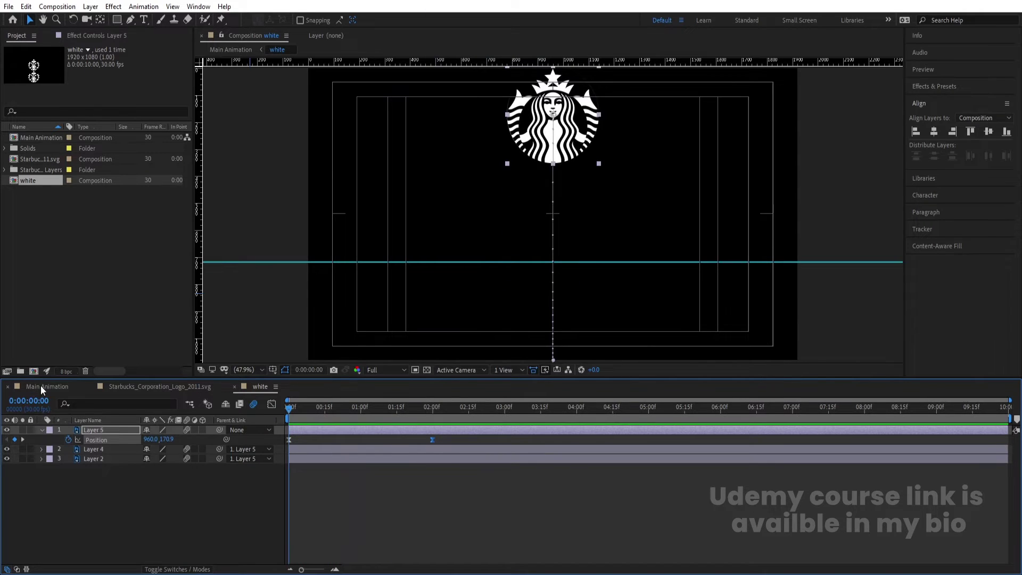
left_click(42, 387)
left_click(7, 430)
Preview Main Animation and park at 2:00 as the green circle finishes growing
key("space")
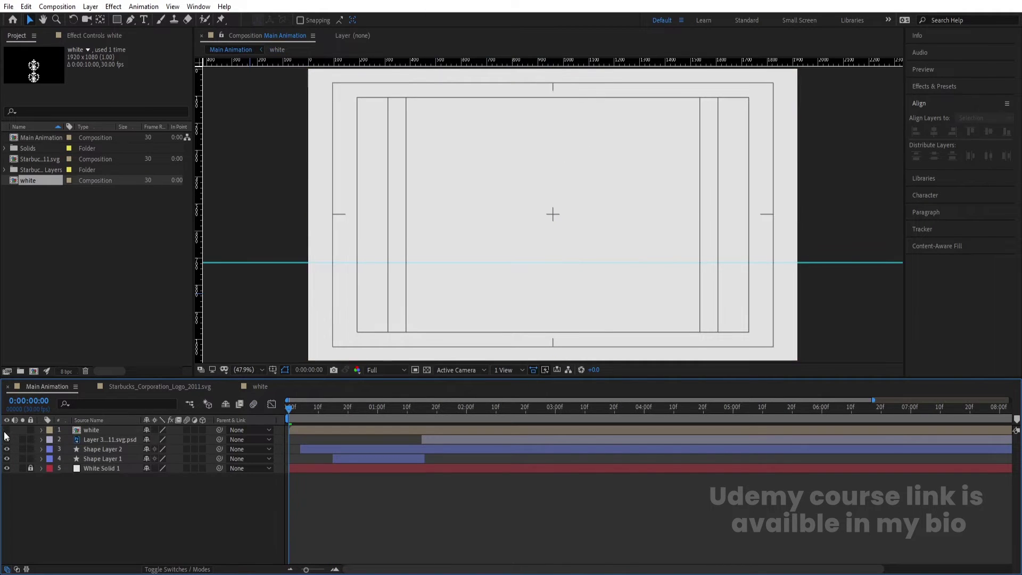
key("space")
left_click(425, 413)
key("space")
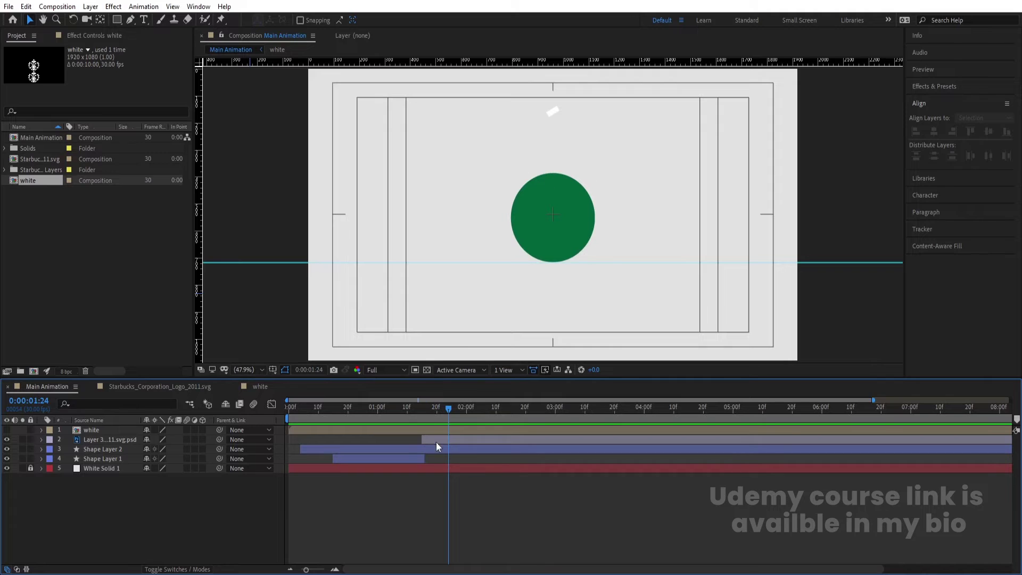
left_click_drag(449, 413, 470, 417)
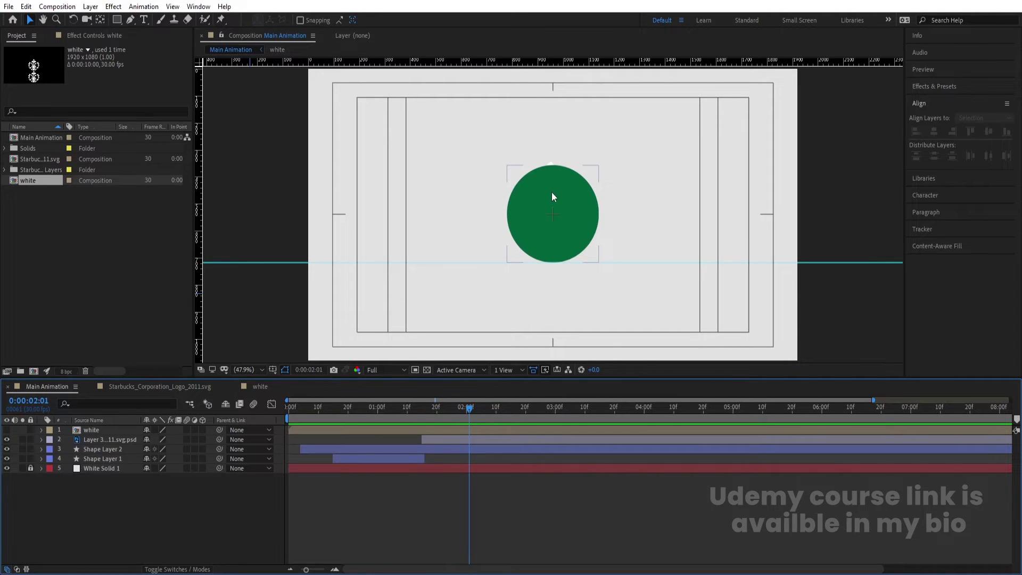
key("Page_Up")
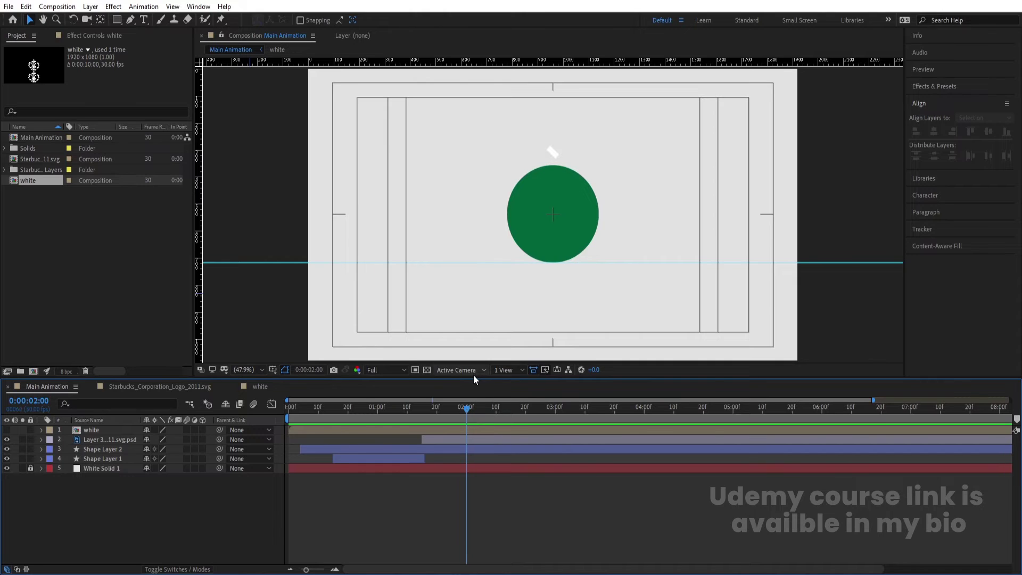
Show the white layer again and shift it to start around 1:27
left_click(6, 429)
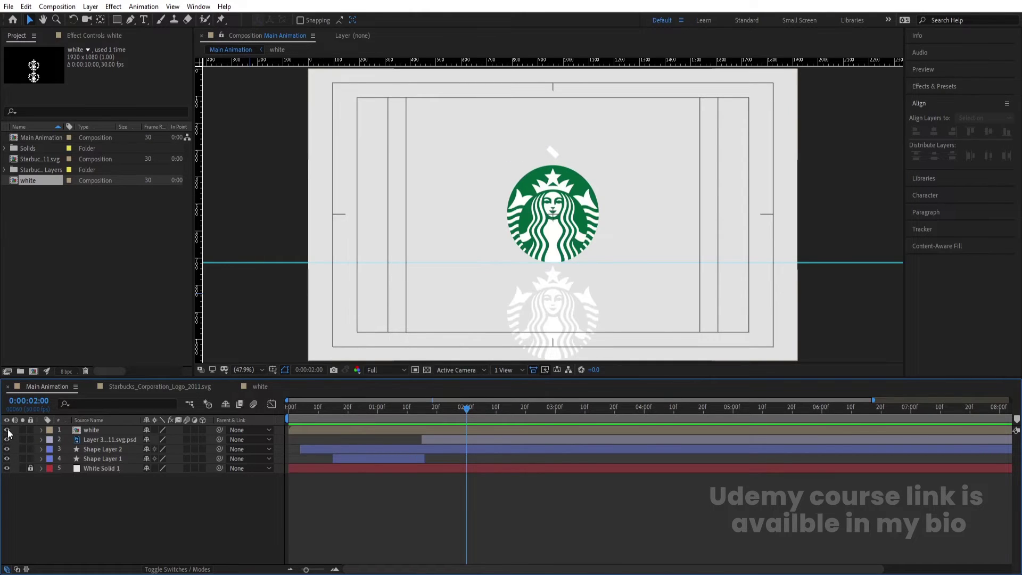
left_click(84, 433)
left_click_drag(308, 433, 458, 420)
key("space")
key("space")
key("space")
key("space")
left_click(464, 419)
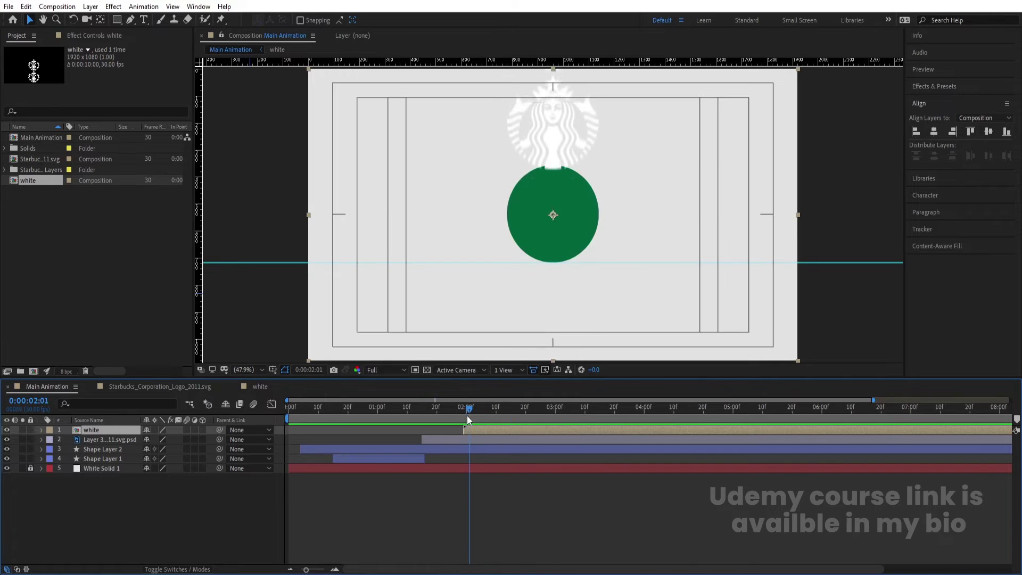
Duplicate the logo layer and stack the copy above the white layer
left_click(113, 441)
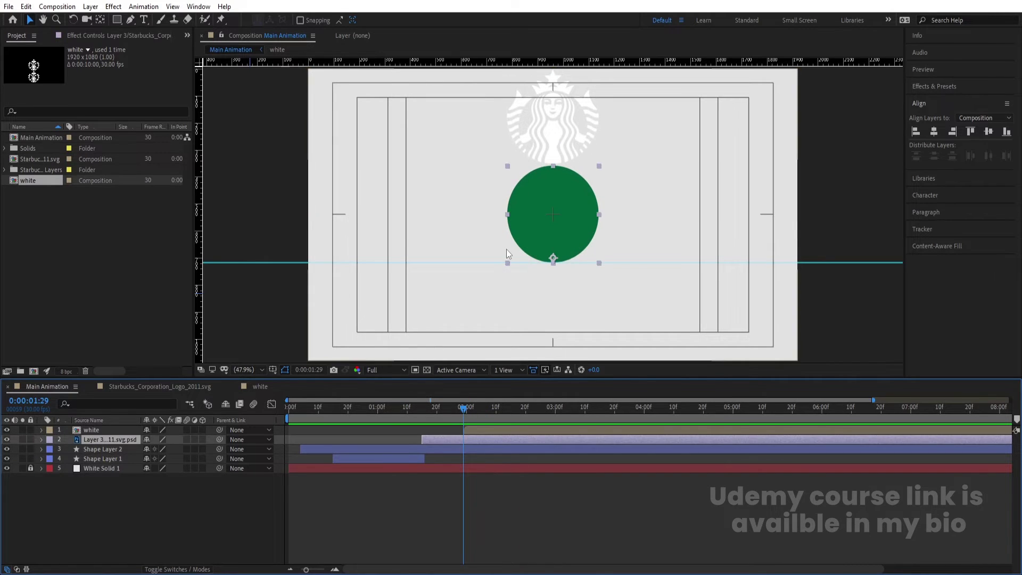
key("ctrl+d")
left_click_drag(105, 440, 107, 428)
Set the white layer's track matte to Alpha using the duplicated logo layer above
key("F4")
left_click(208, 440)
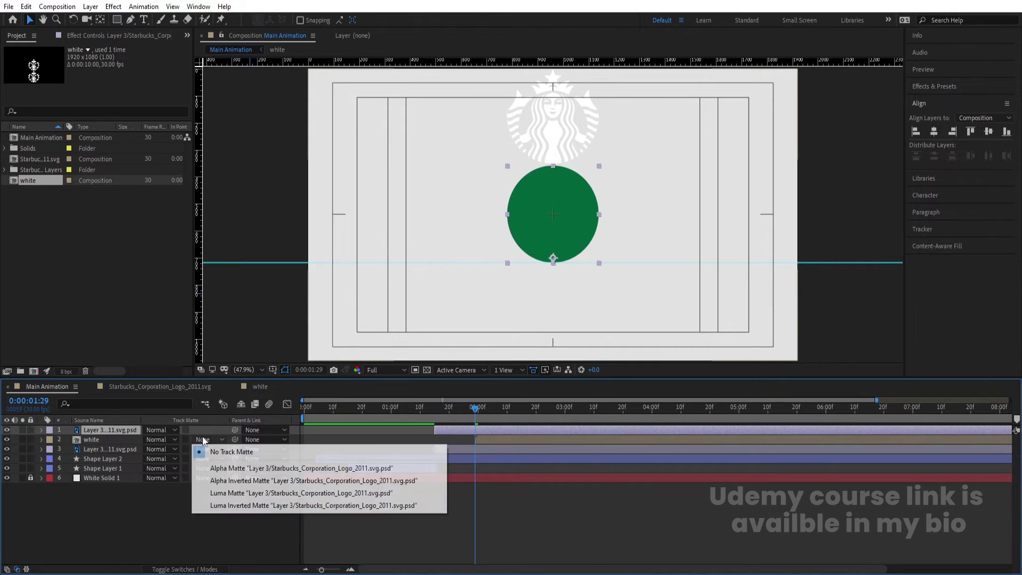
left_click(256, 465)
left_click_drag(535, 411, 406, 413)
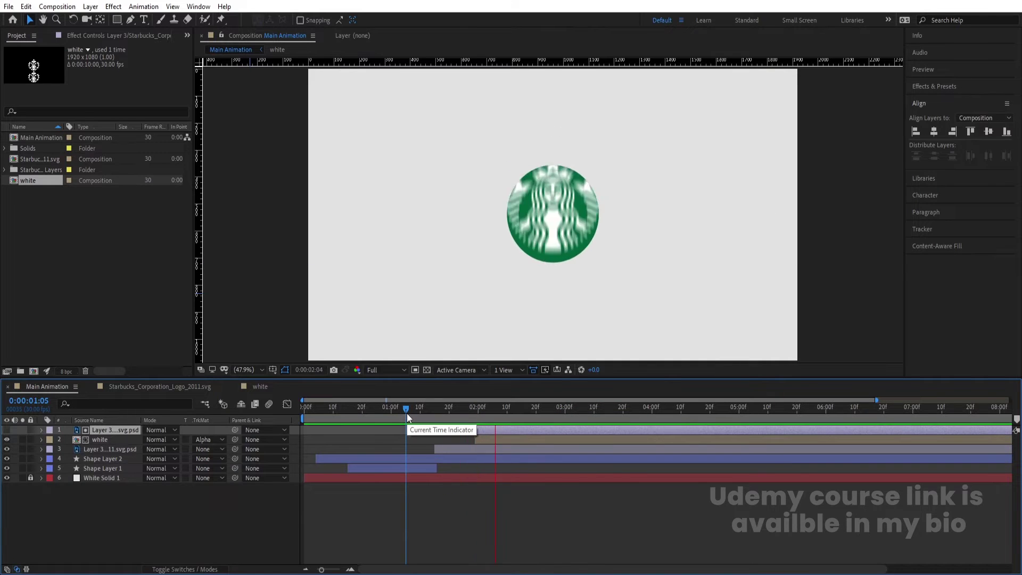
left_click(484, 439)
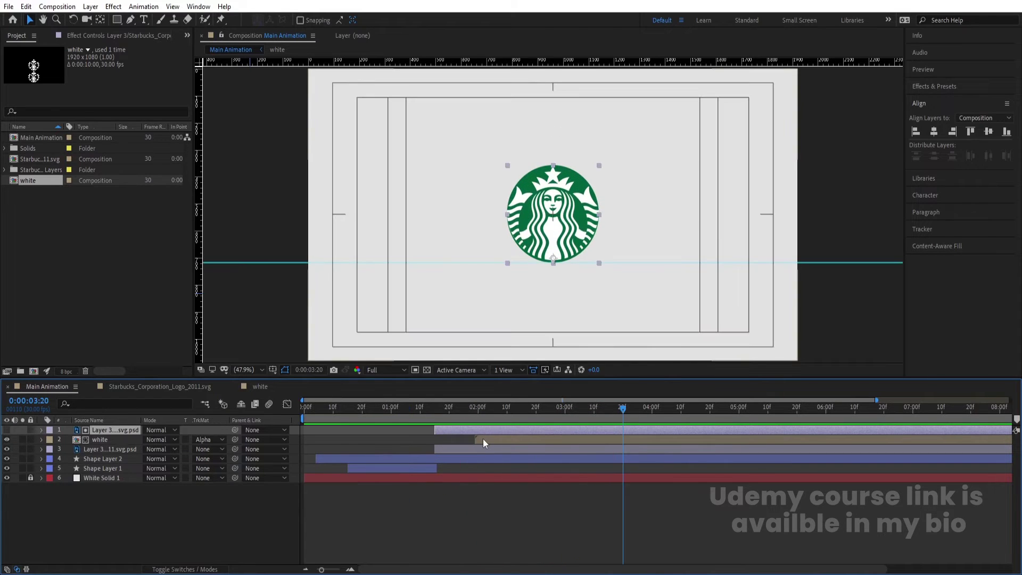
In the white precomp, lengthen the first Position keyframe's ease out, then preview Main Animation
double_click(483, 438)
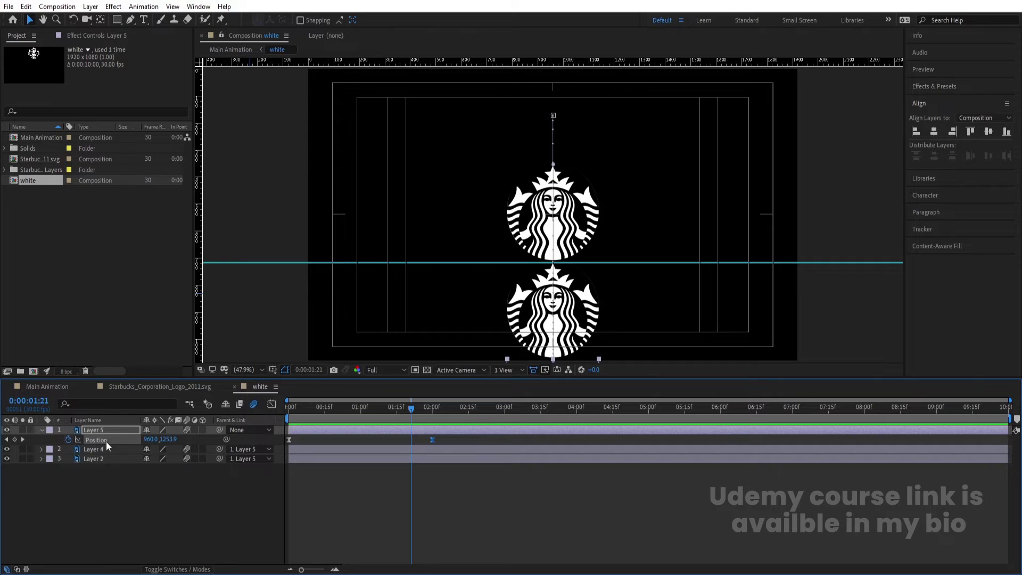
left_click(271, 404)
left_click_drag(303, 519, 293, 539)
left_click_drag(307, 408, 234, 417)
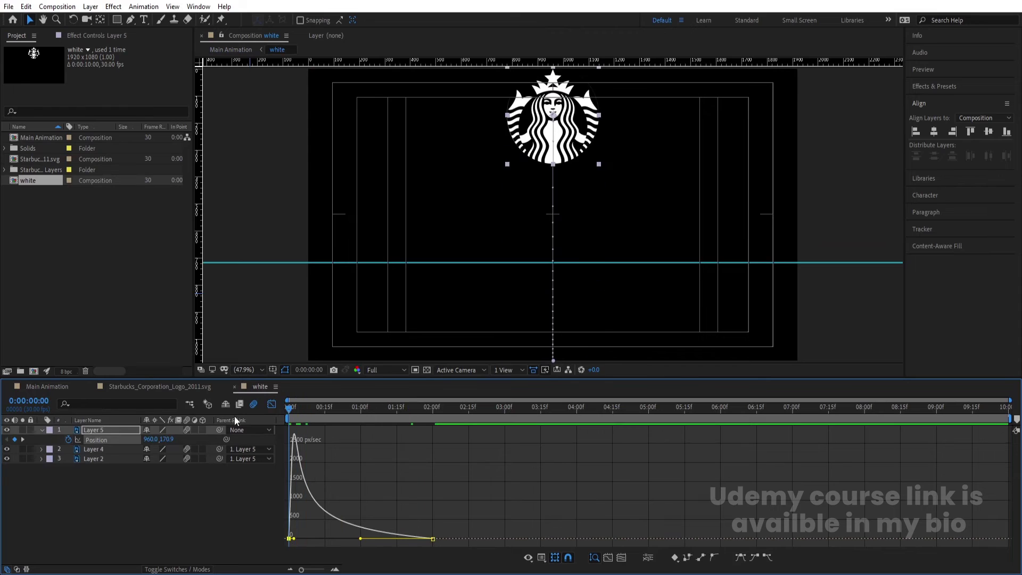
left_click(74, 385)
left_click_drag(462, 423, 556, 425)
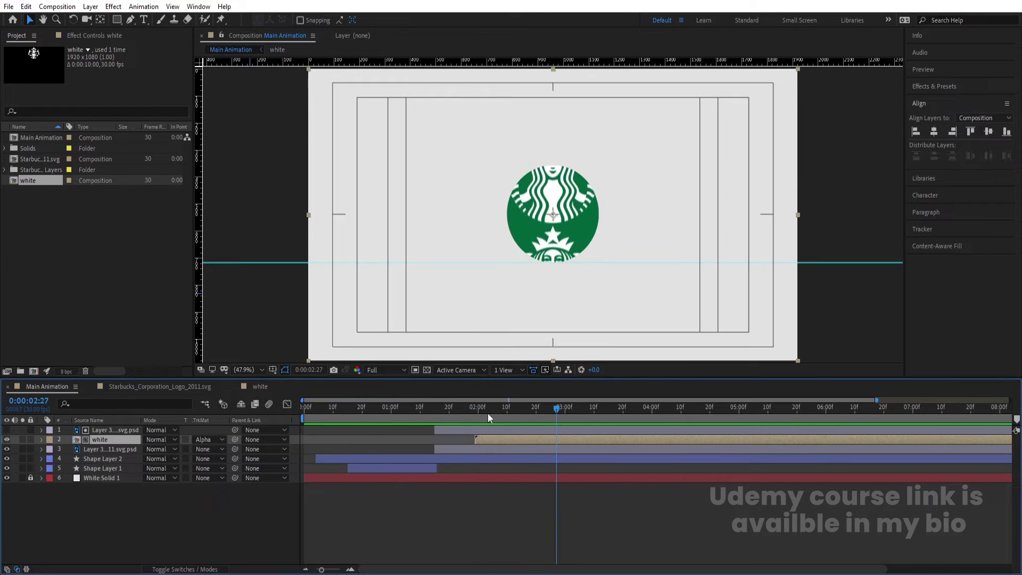
left_click_drag(493, 419, 264, 418)
key("space")
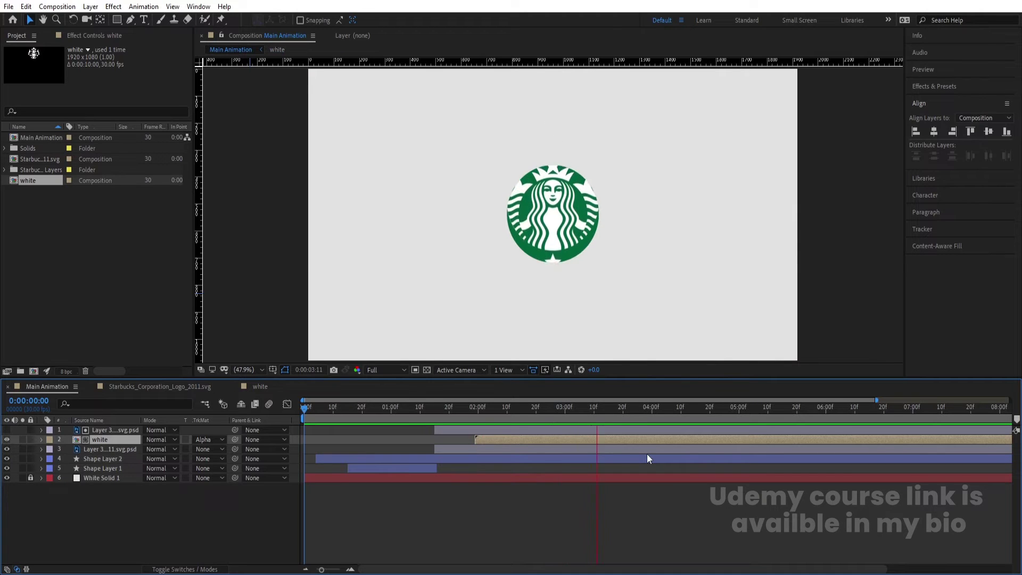
Move the white precomp's last Position keyframe to about 2:19 and replay Main Animation
double_click(484, 440)
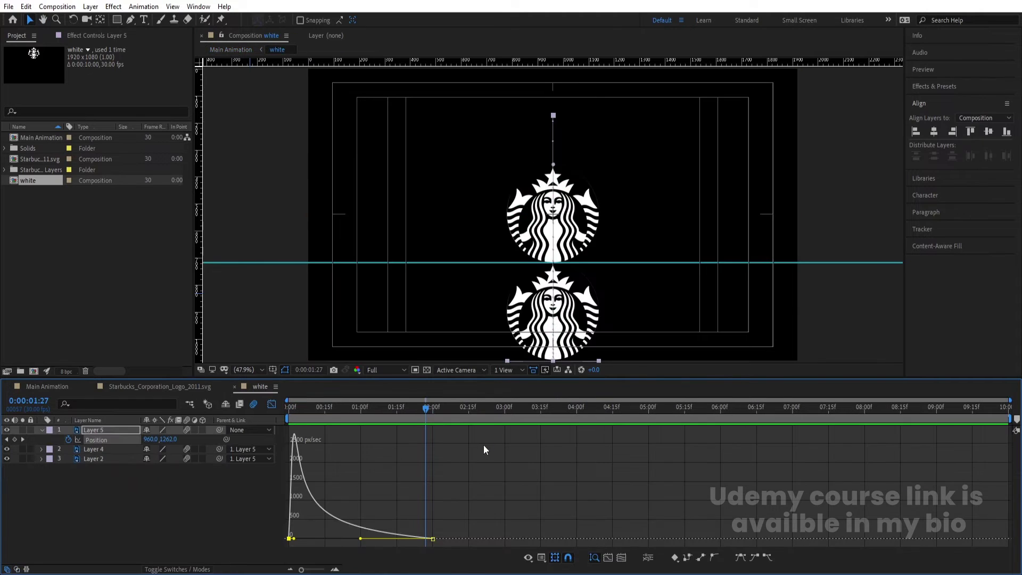
left_click(271, 405)
left_click_drag(433, 439, 470, 439)
left_click(51, 387)
key("space")
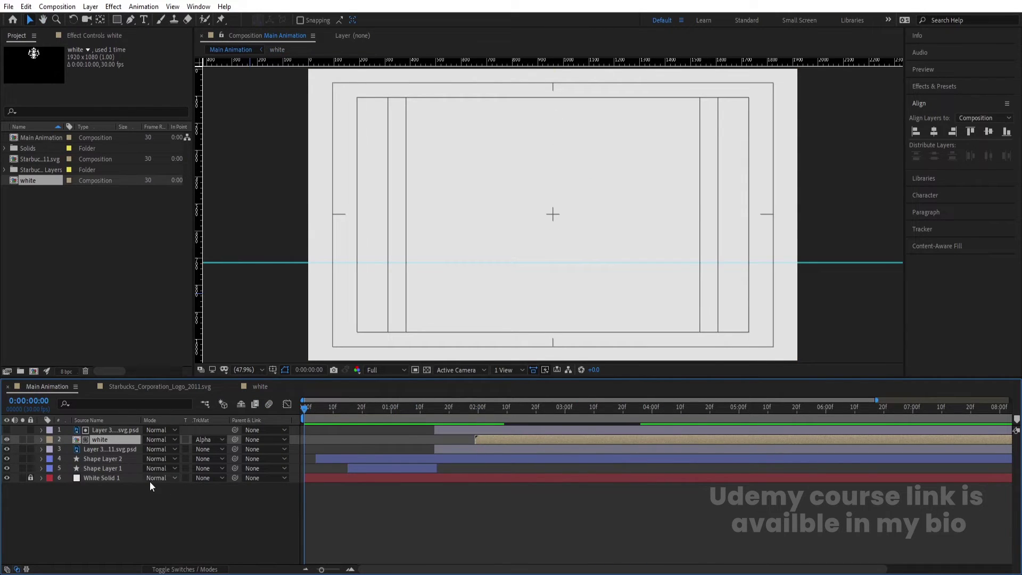
Enable motion blur on all the logo layers and preview the result
key("ctrl+a")
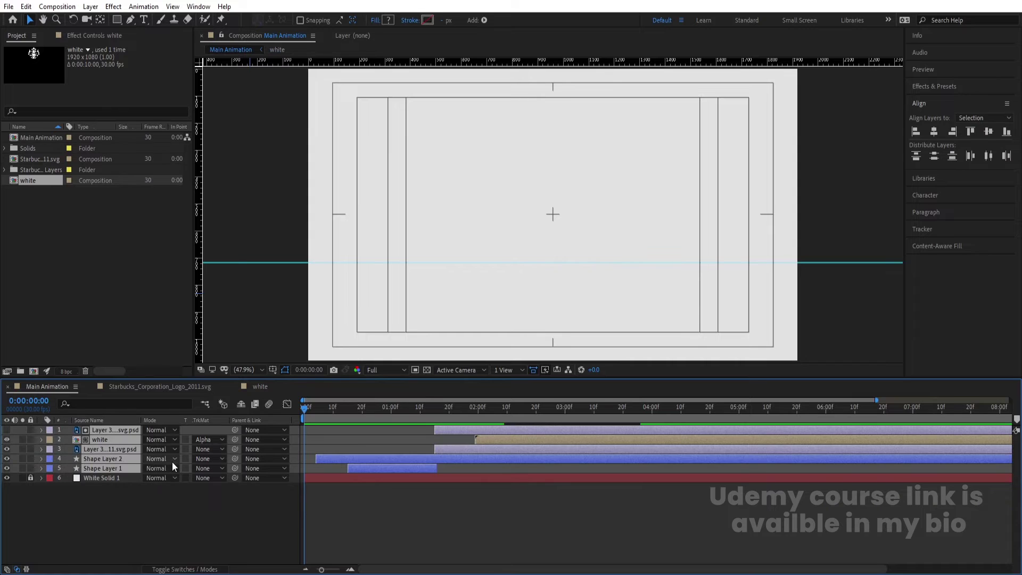
key("F4")
left_click(187, 468)
key("space")
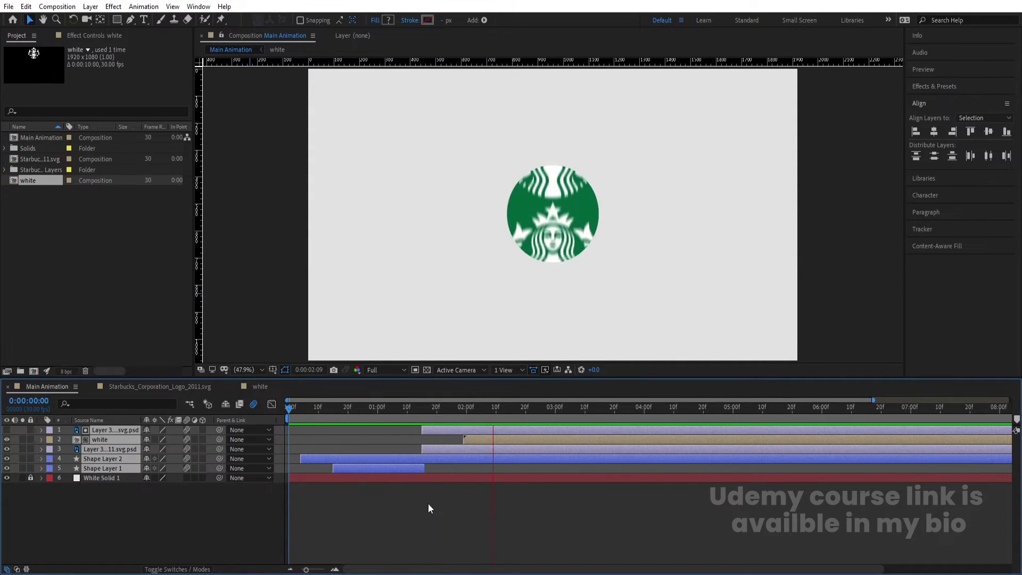
key("space")
left_click(484, 516)
left_click_drag(391, 415, 274, 416)
key("space")
key("space")
key("space")
key("space")
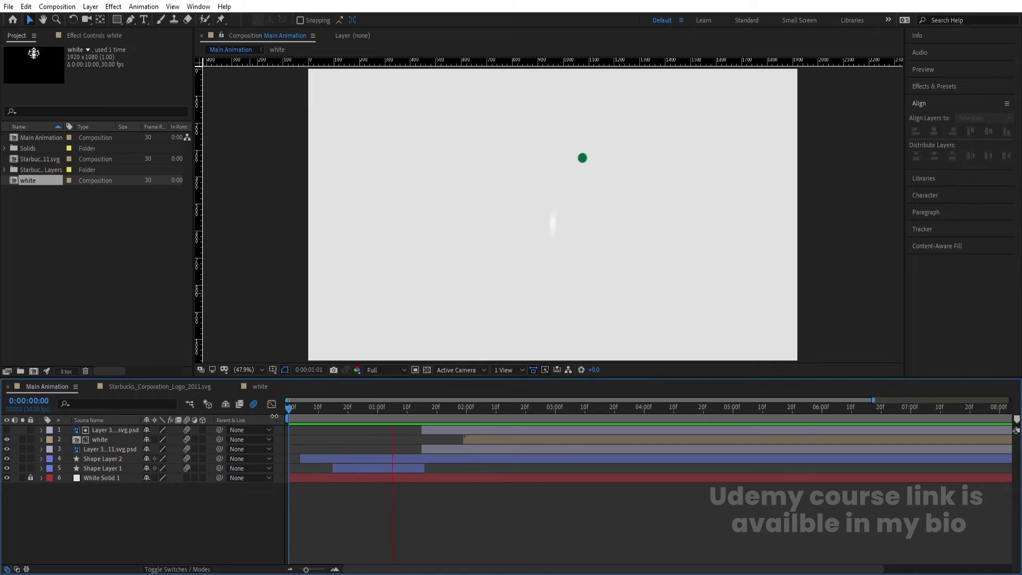
key("space")
key("space")
key("space")
Draw an unfilled ellipse with a stroke sampled from the logo green (04663F)
left_click(120, 20)
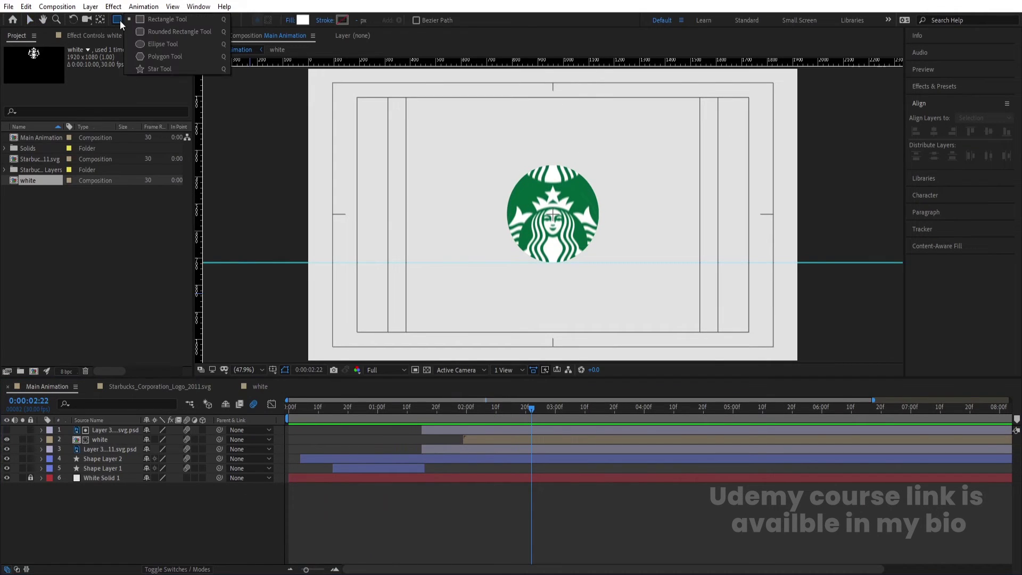
left_click(156, 47)
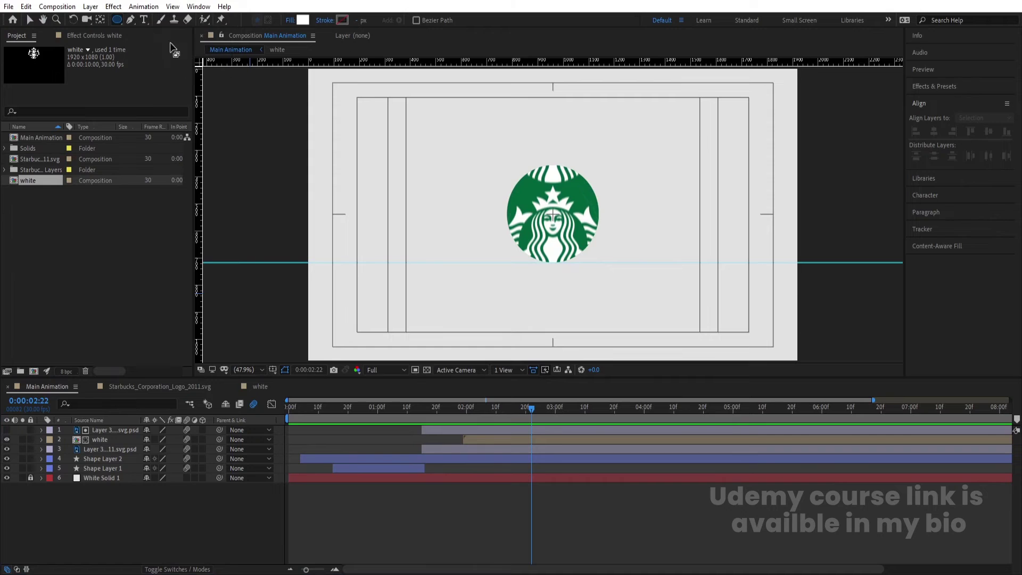
left_click(290, 20)
left_click(456, 256)
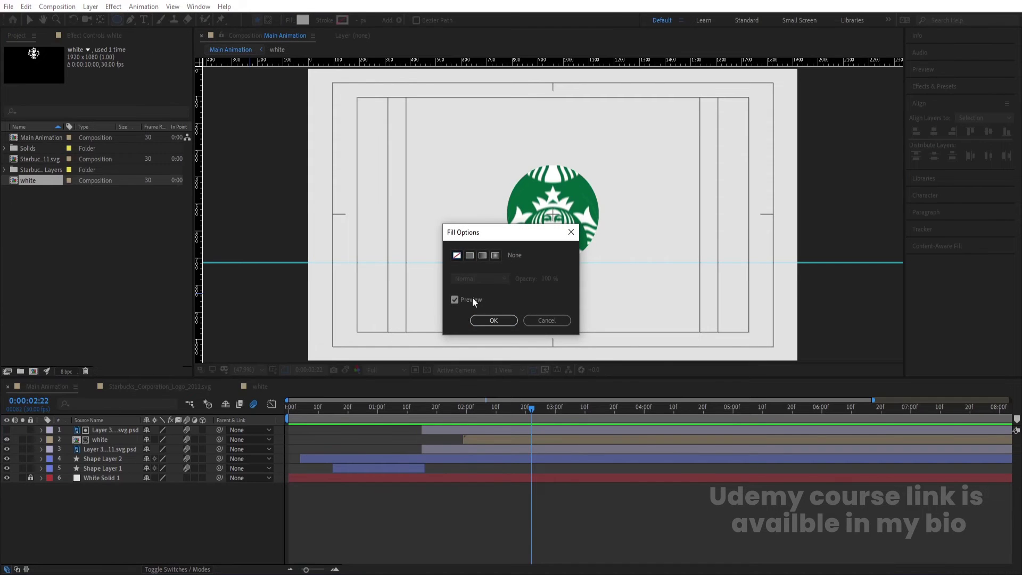
left_click(493, 320)
left_click(341, 21)
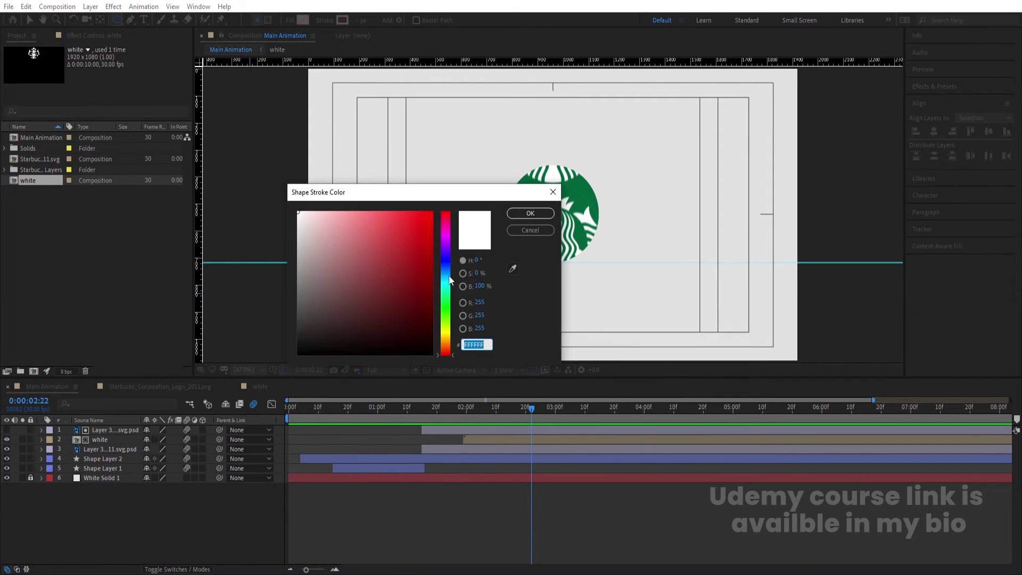
left_click(512, 269)
left_click(583, 189)
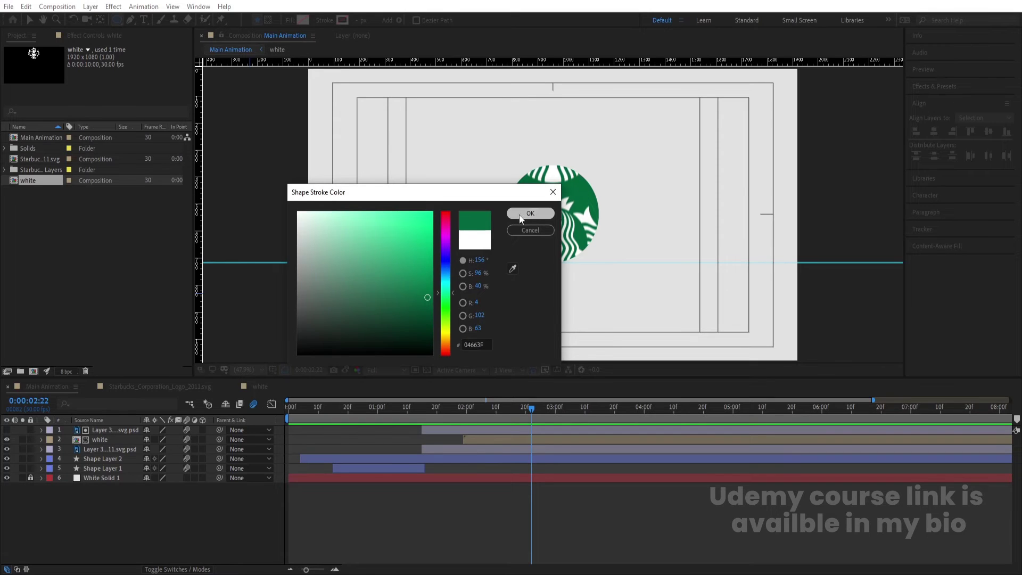
left_click(530, 213)
left_click_drag(474, 141, 568, 241)
left_click(349, 430)
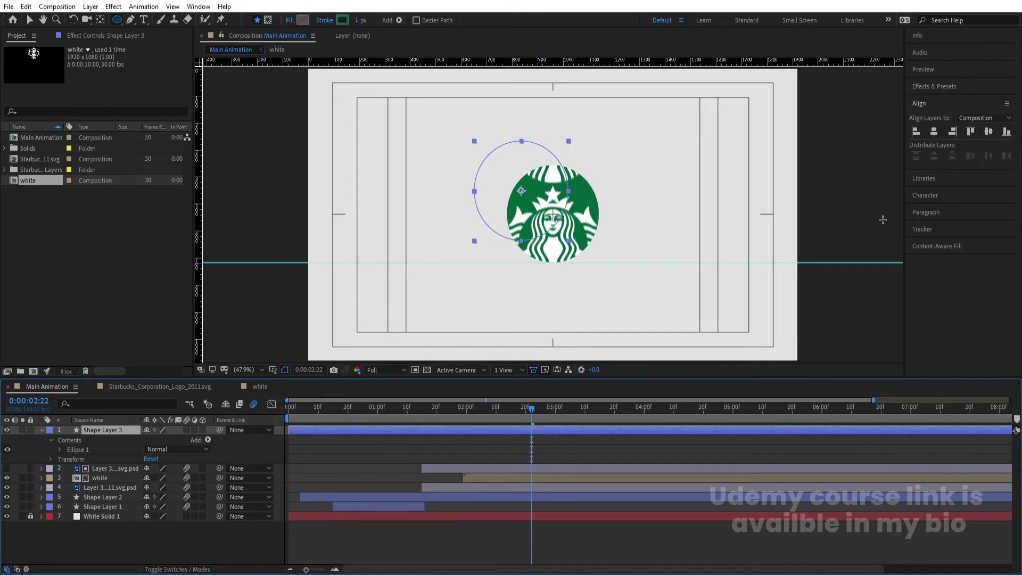
Centre the ring horizontally and vertically in the comp and thicken its stroke to 12 px
left_click(934, 132)
left_click(987, 132)
left_click(494, 441)
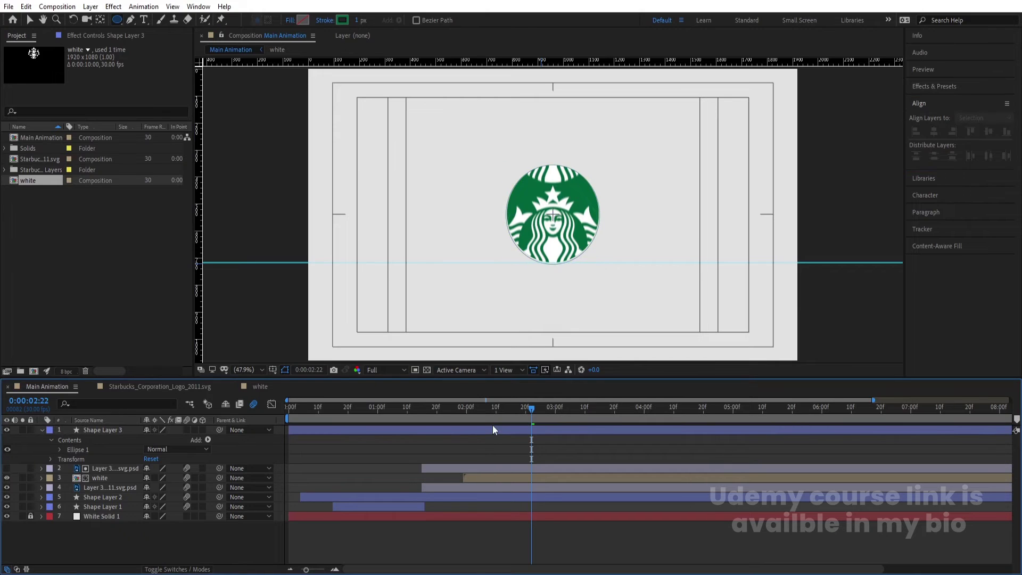
left_click(456, 429)
left_click_drag(358, 20, 363, 20)
Trim the ring layer to begin at 2:22 and preview it
left_click(132, 429)
key("alt+bracketleft")
left_click(490, 411)
left_click_drag(489, 413, 453, 418)
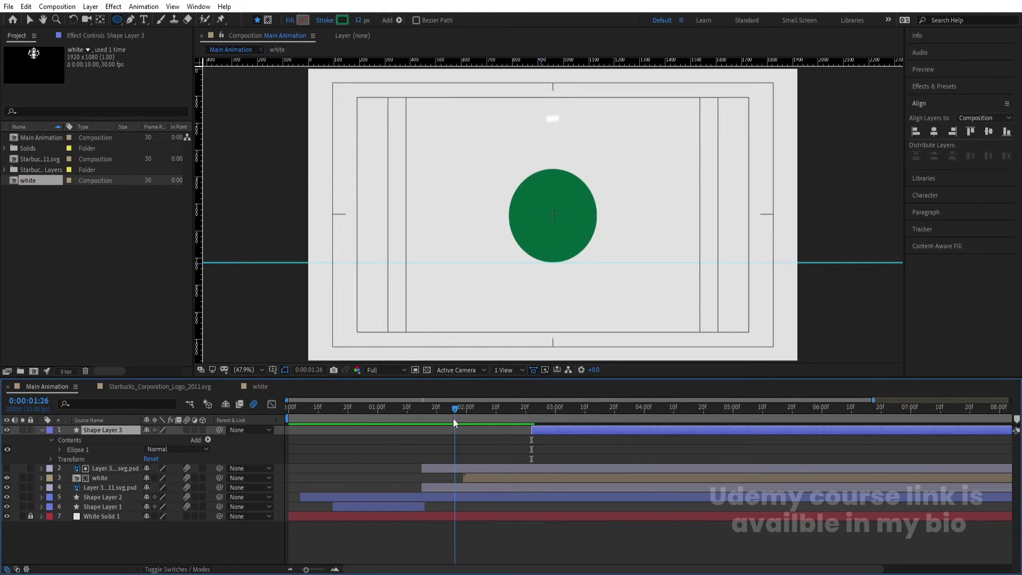
key("space")
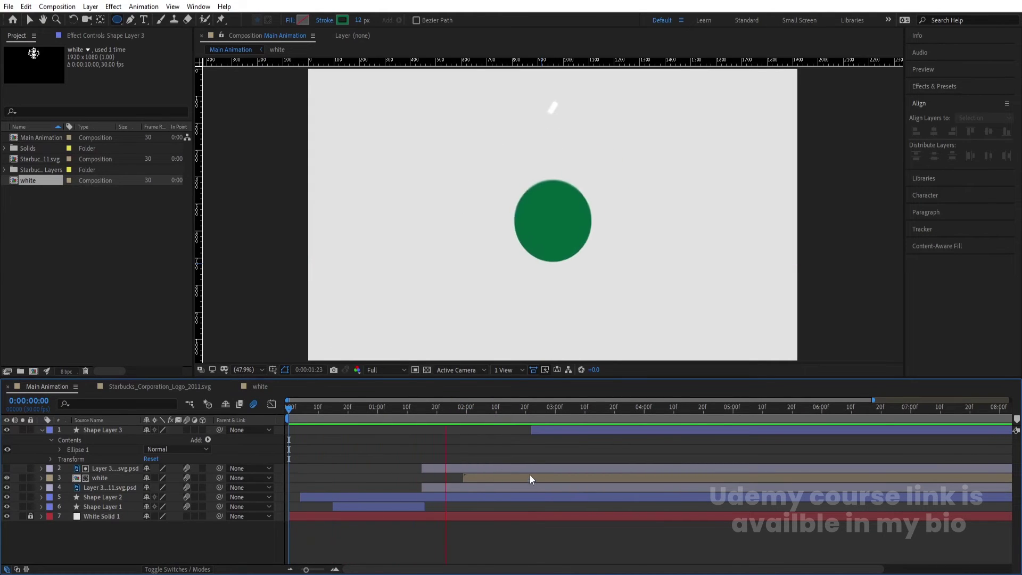
key("space")
Return to the ring's first frame at 2:22 and add a Scale keyframe
left_click(534, 433)
key("space")
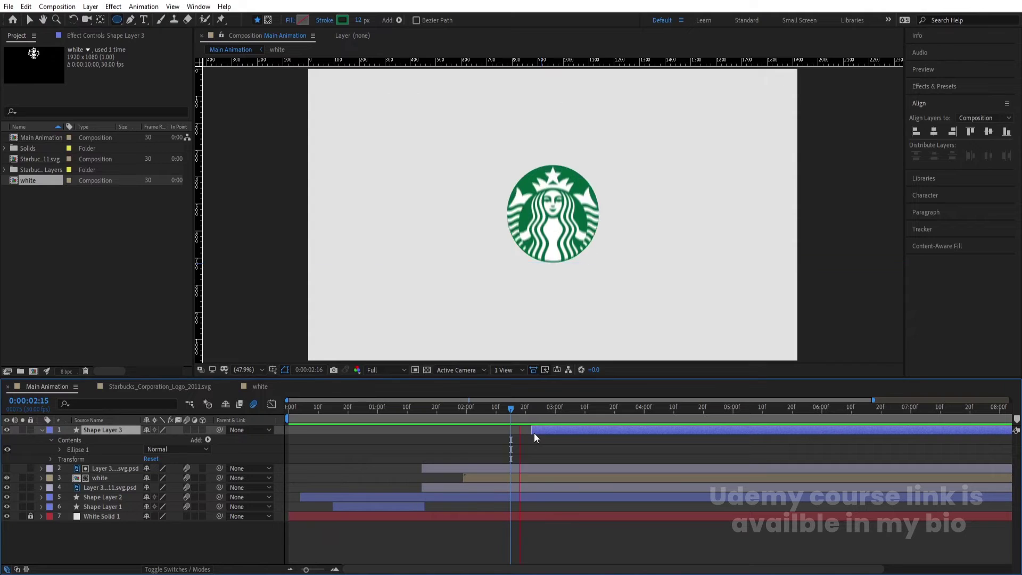
key("space")
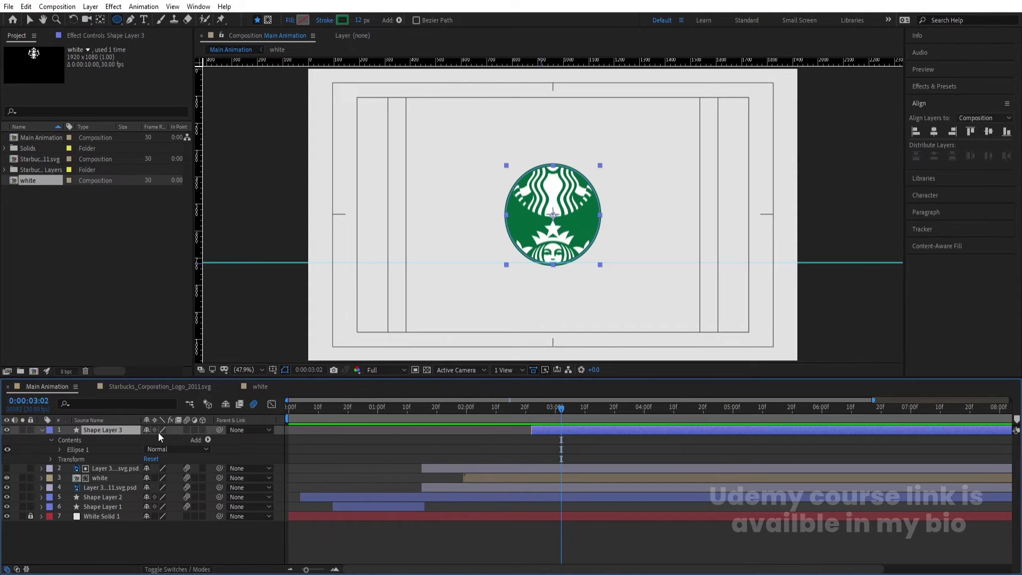
left_click(533, 408)
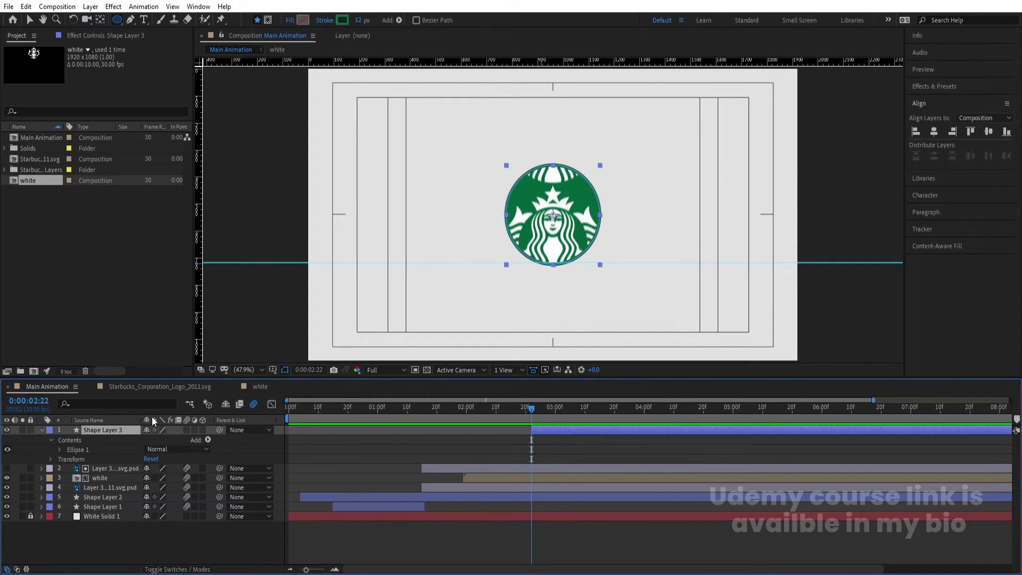
key("s")
left_click(69, 439)
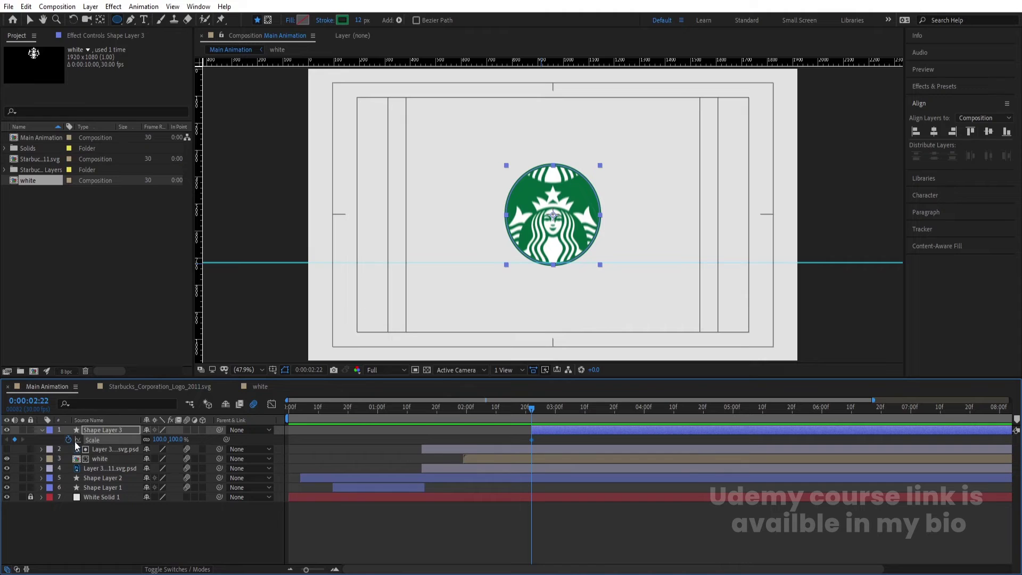
At 2:22, key the ring's Stroke Width at 100 and Scale at about 72%
left_click(85, 404)
type("str")
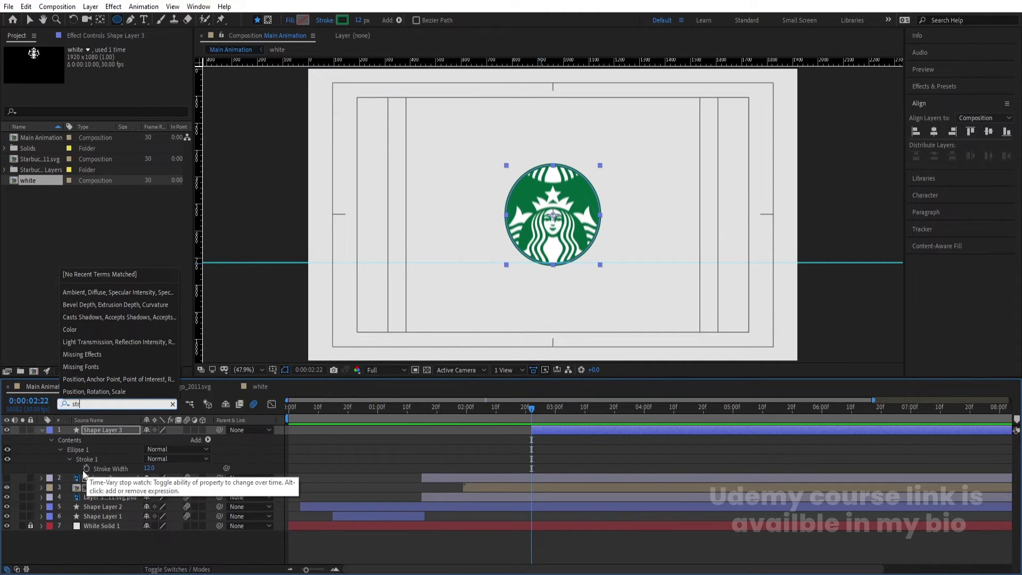
left_click(86, 469)
key("alt+shift+s")
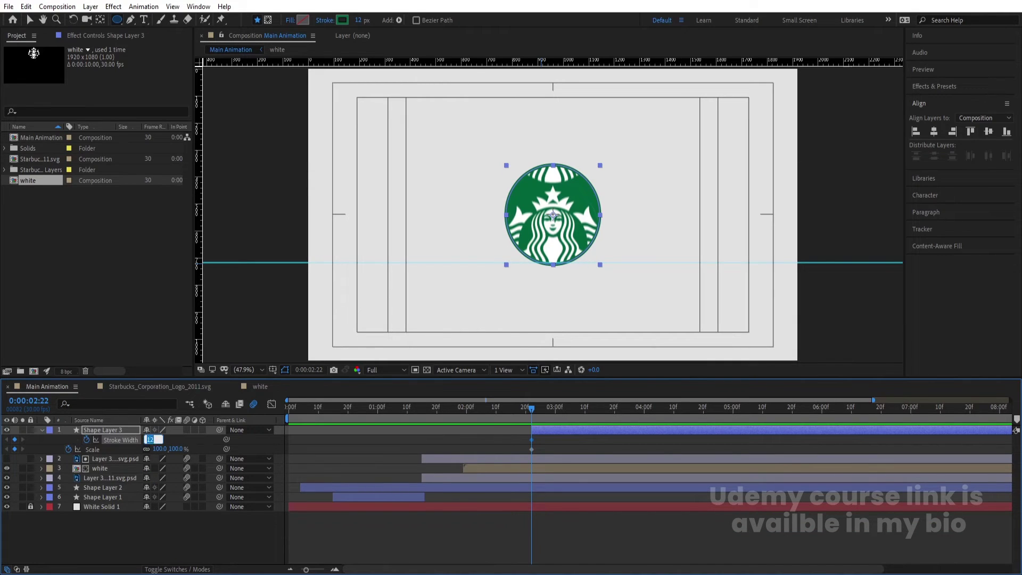
key("Return")
left_click_drag(163, 449, 148, 449)
At 3:20, key the ring's Scale up to 155% and its Stroke Width down to 0
left_click(475, 436)
key("space")
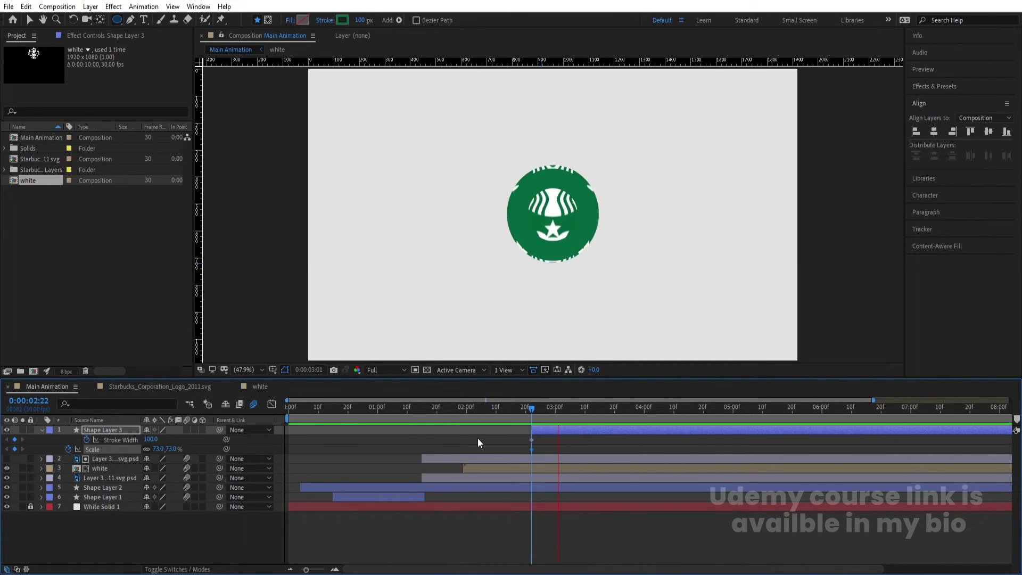
mouse_move(158, 449)
left_mouse_down()
mouse_move(167, 447)
mouse_move(101, 442)
left_mouse_up()
left_click(587, 439)
left_click(579, 433)
key("Up")
key("Up")
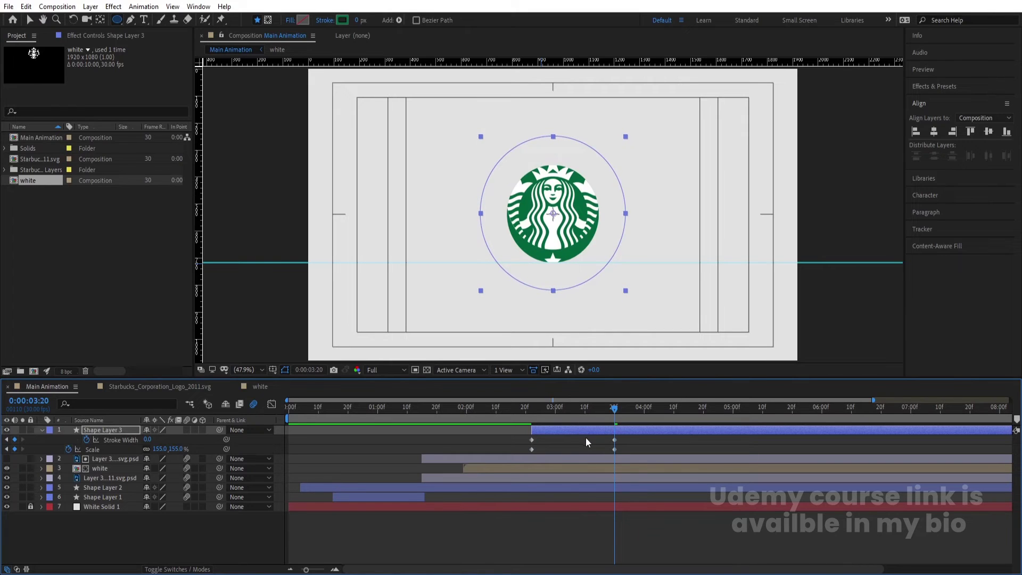
Easy Ease all four ring keyframes and lengthen the ease into the last one
left_click_drag(506, 435, 634, 462)
key("F9")
left_click(271, 404)
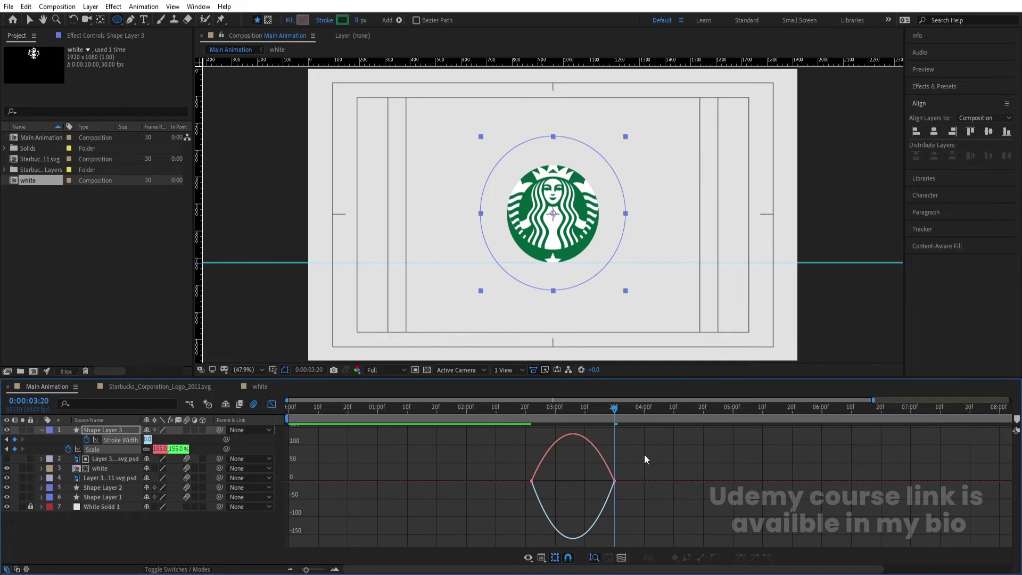
left_click_drag(602, 483, 554, 482)
left_click_drag(503, 462, 534, 481)
left_click(528, 417)
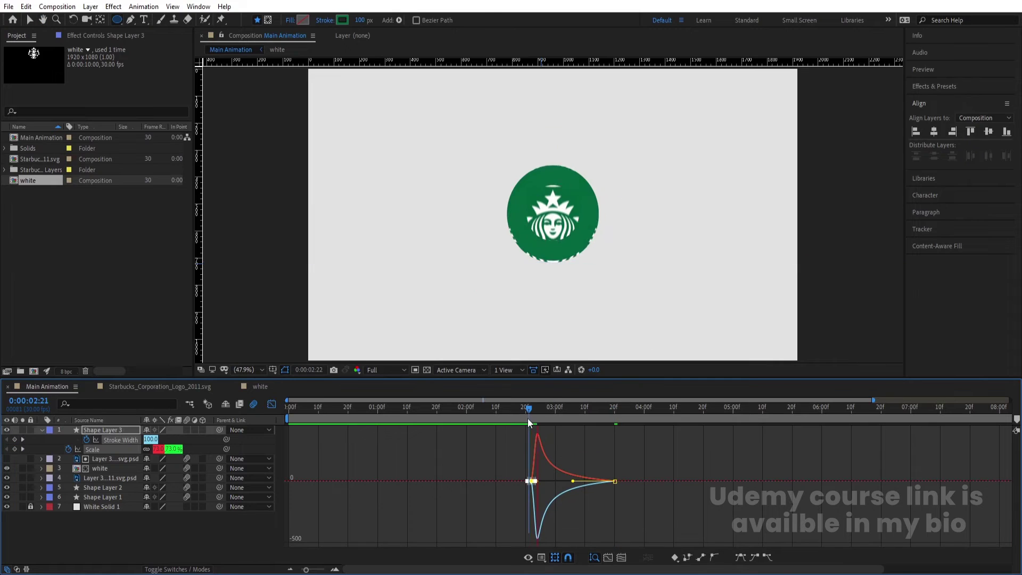
key("space")
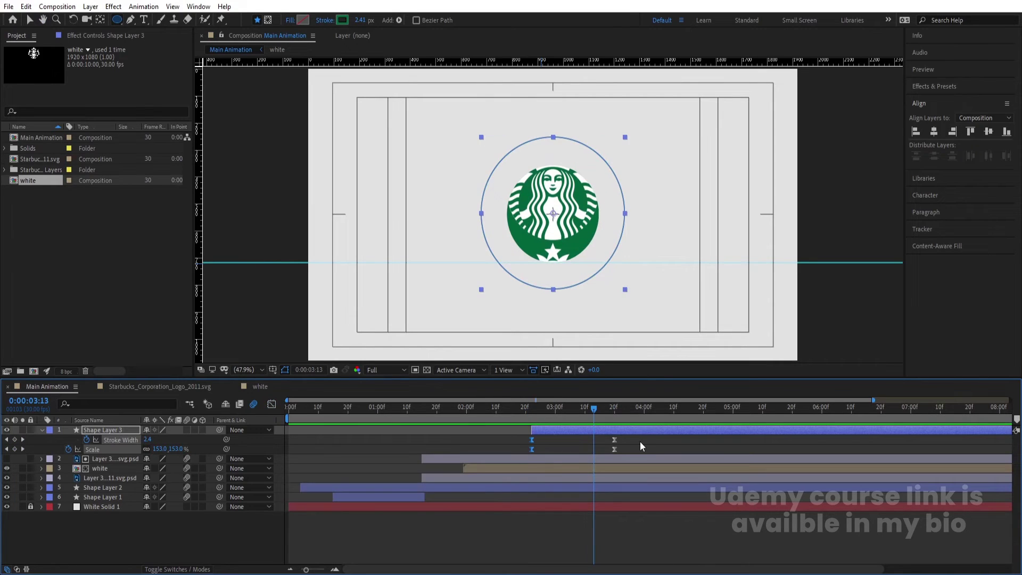
Raise the ring's final Scale at 3:20 to 193% and preview the burst
left_click(639, 442)
key("k")
left_click(618, 432)
left_click_drag(156, 451, 428, 454)
left_click(525, 409)
key("space")
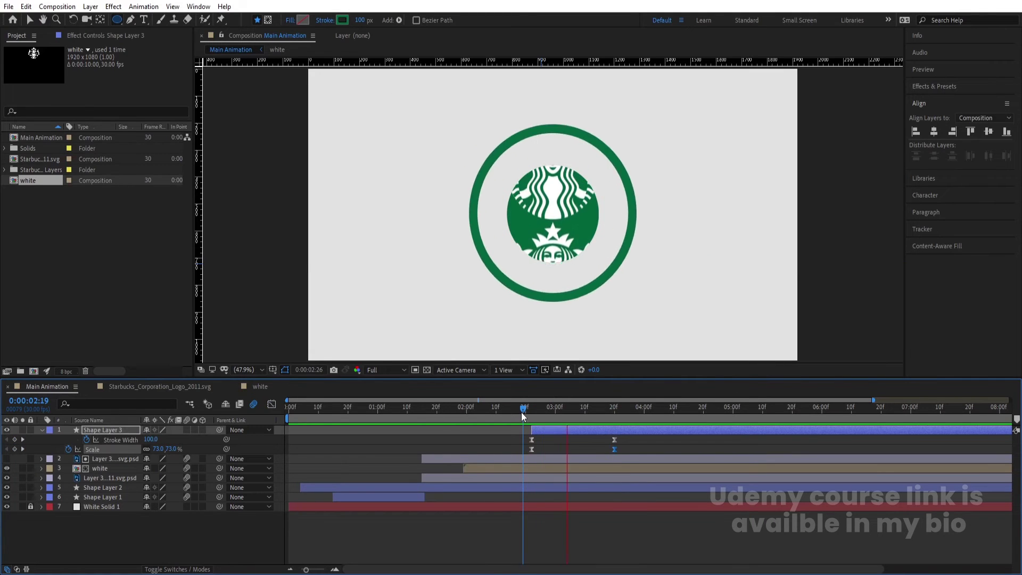
Move the ring layer just above White Solid 1 and preview the whole comp
left_click_drag(552, 409, 532, 412)
left_click_drag(93, 431, 127, 503)
key("Home")
key("space")
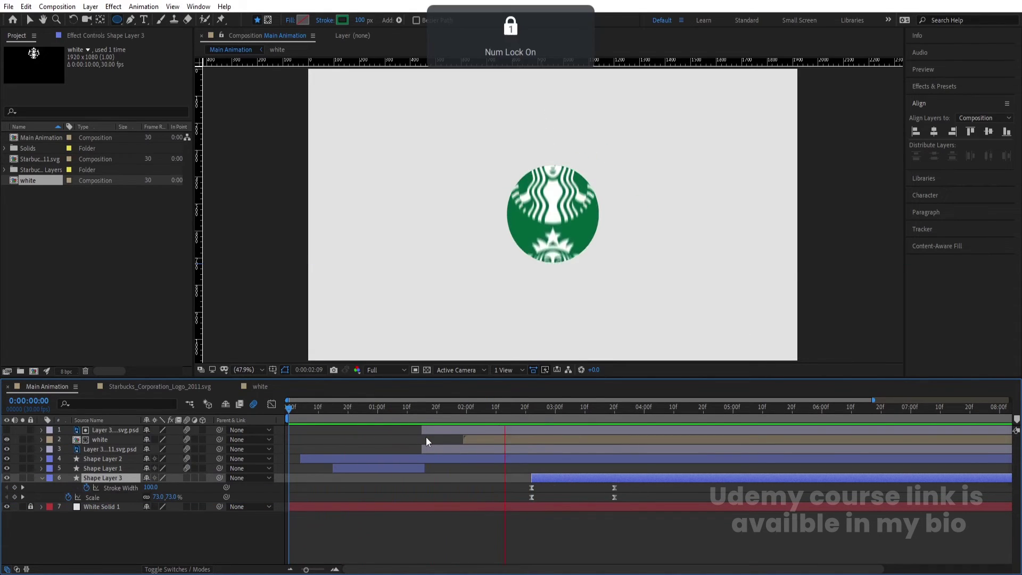
key("minus")
key("Num_Lock")
key("space")
Make the ring layer start earlier, at about 2:11
key("space")
key("space")
left_click_drag(475, 413, 432, 416)
left_click_drag(530, 480, 479, 481)
key("space")
left_click(410, 422)
key("space")
key("space")
left_click_drag(482, 410, 463, 410)
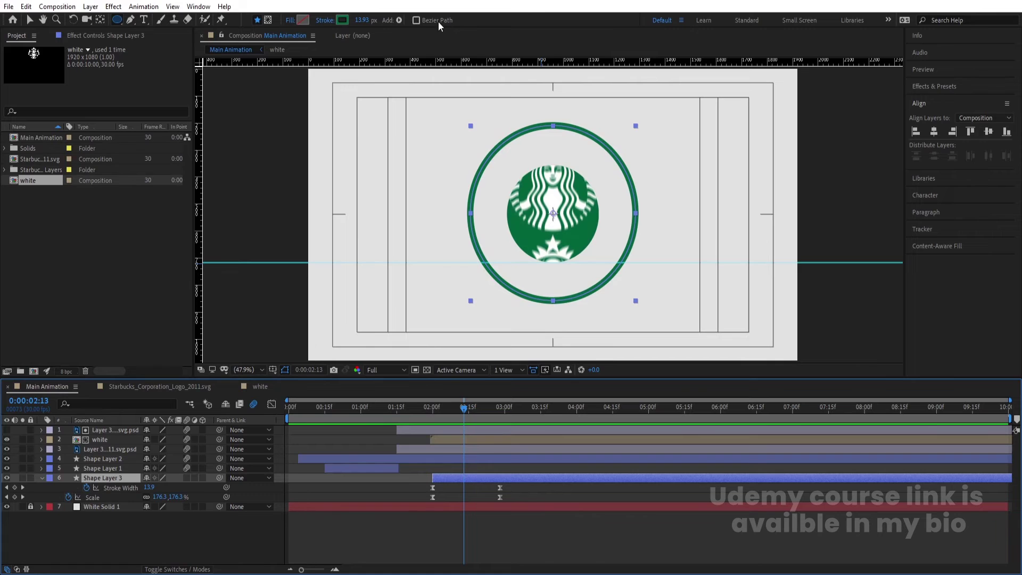
Set Shape Layer 3's ring stroke colour to white
left_click(325, 20)
left_click(564, 326)
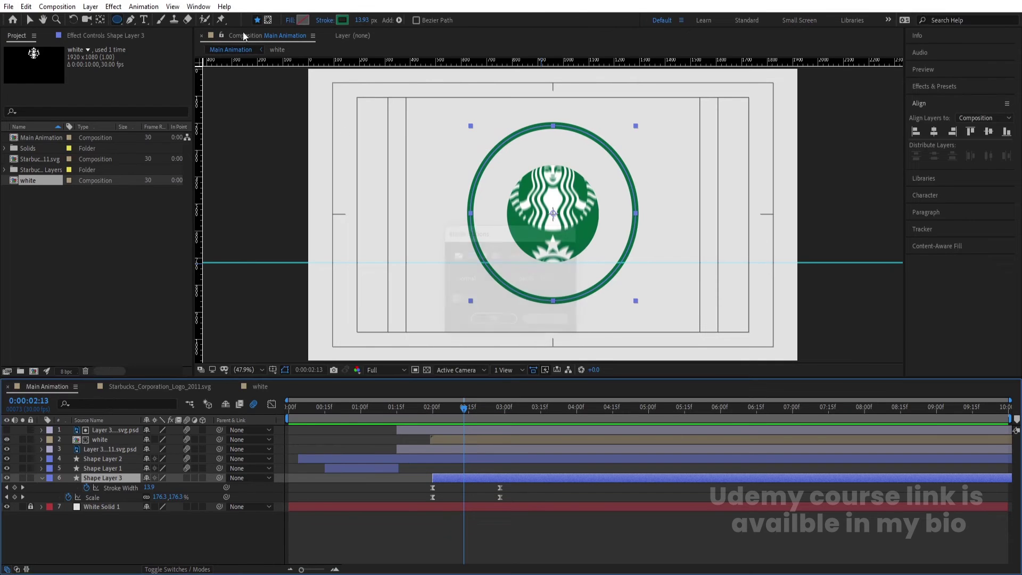
left_click(343, 21)
left_click_drag(349, 323, 200, 86)
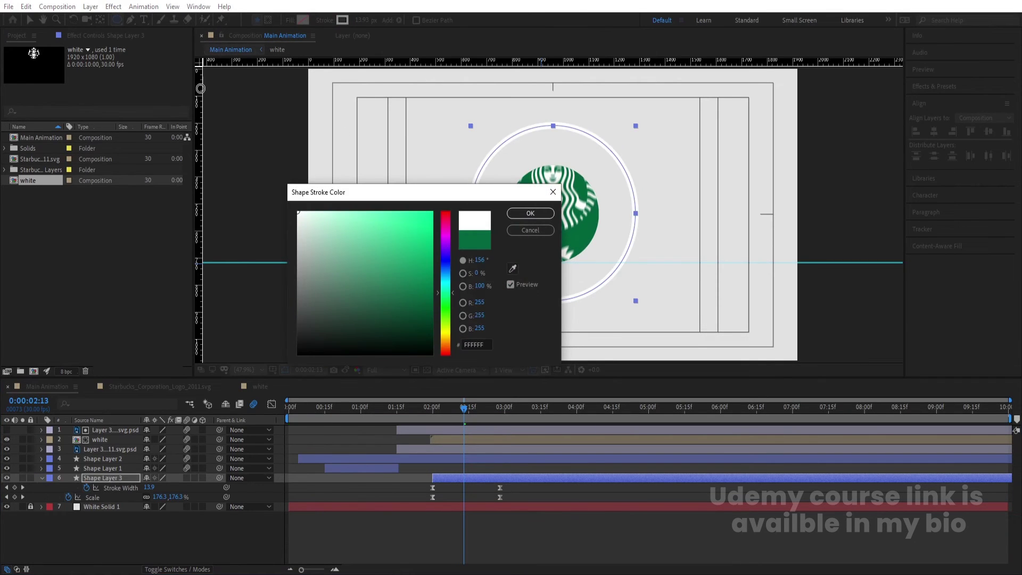
key("Return")
Duplicate the white ring as Shape Layer 4 and start the copy earlier, around 0:15
left_click(389, 408)
key("space")
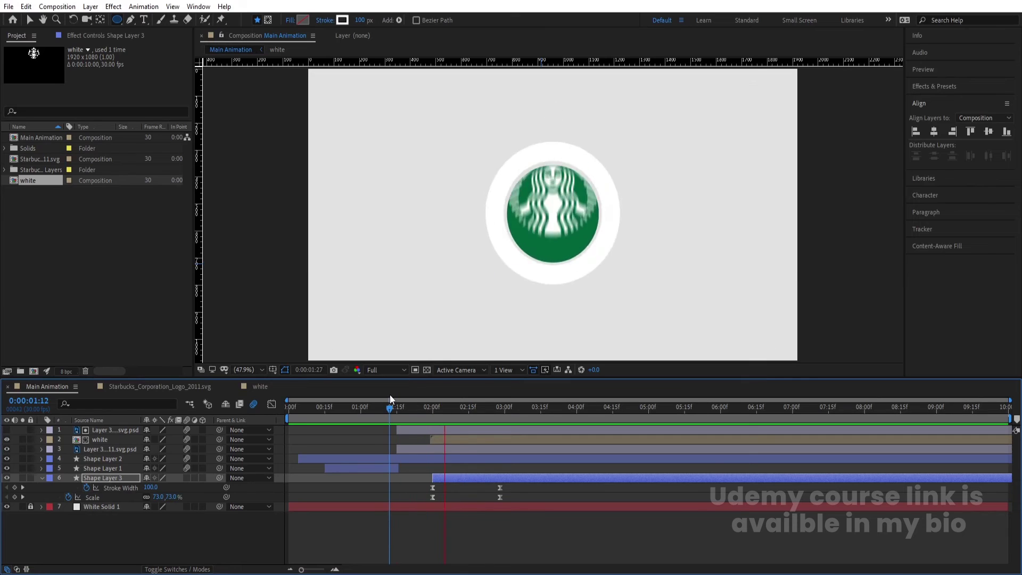
left_click(493, 409)
key("space")
left_click_drag(393, 409, 229, 423)
key("space")
key("space")
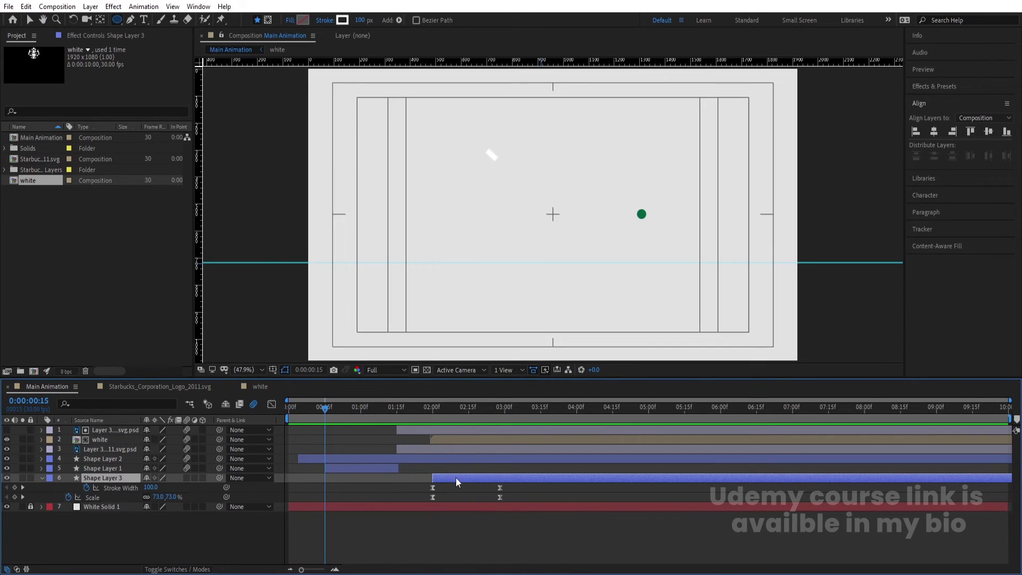
key("ctrl+d")
left_click_drag(462, 475, 353, 480)
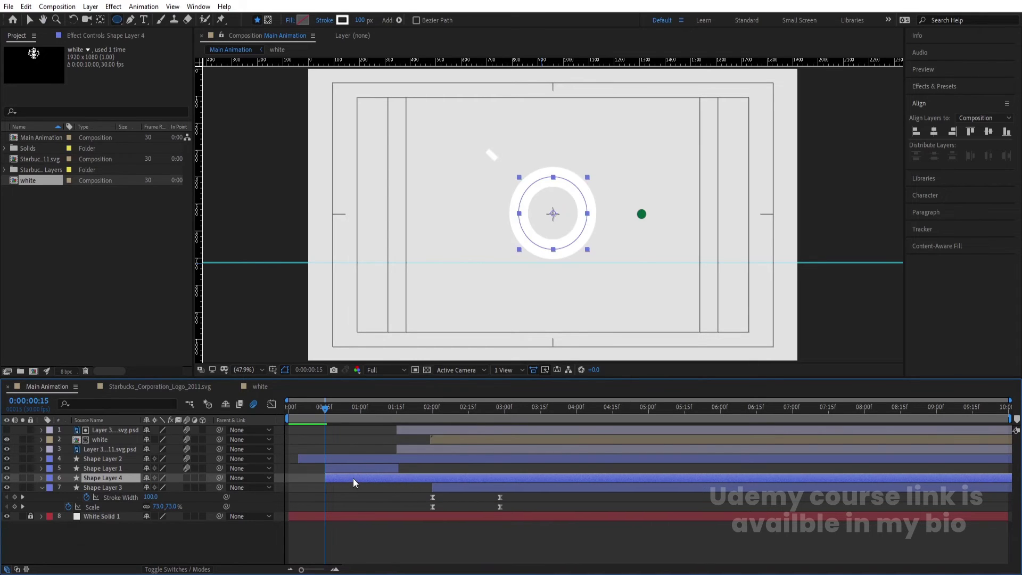
Give Shape Layer 4 a stroke width of 20 and scale keyframes from 20% to 132%
key("u")
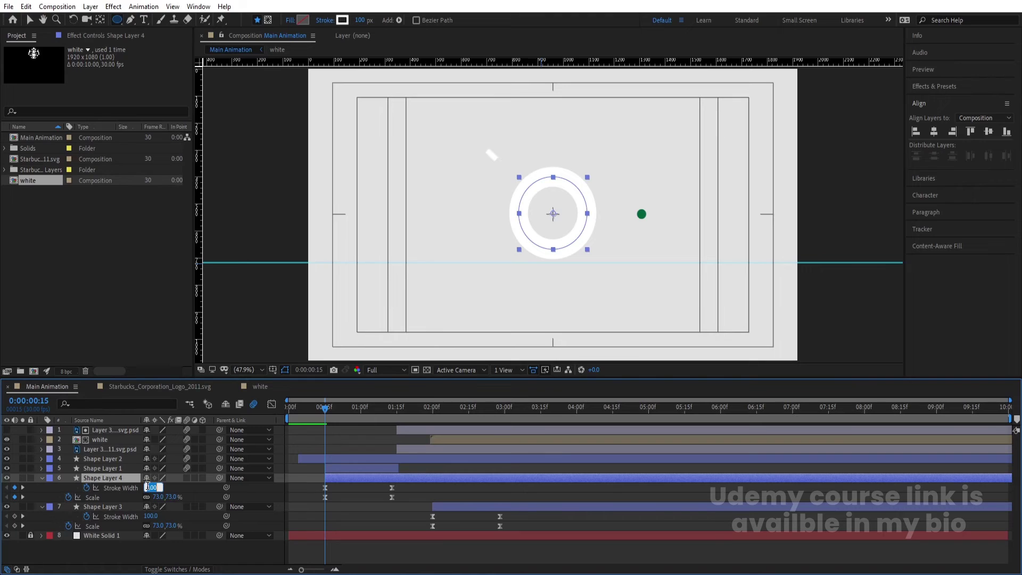
key("Return")
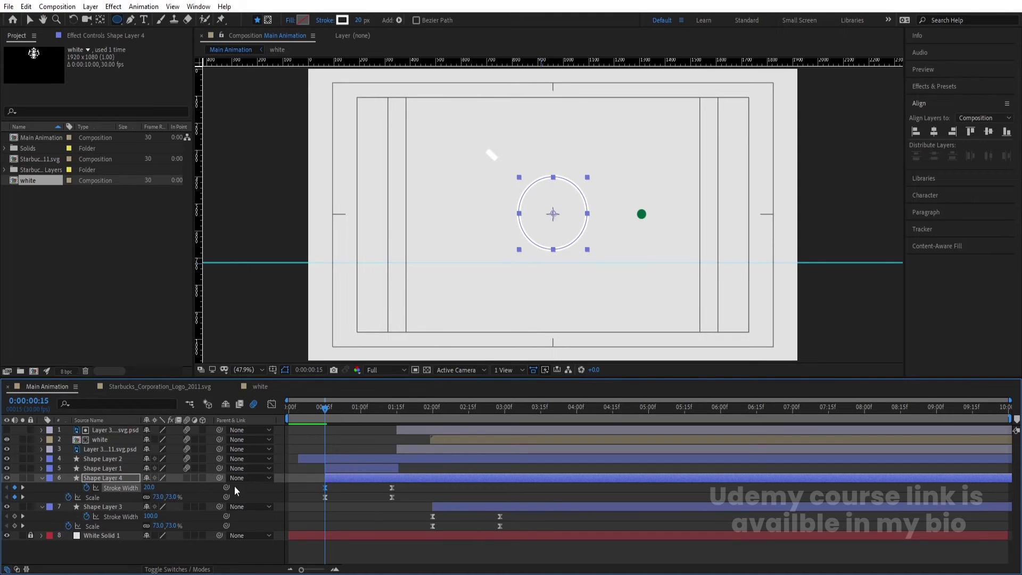
left_click_drag(162, 497, 136, 499)
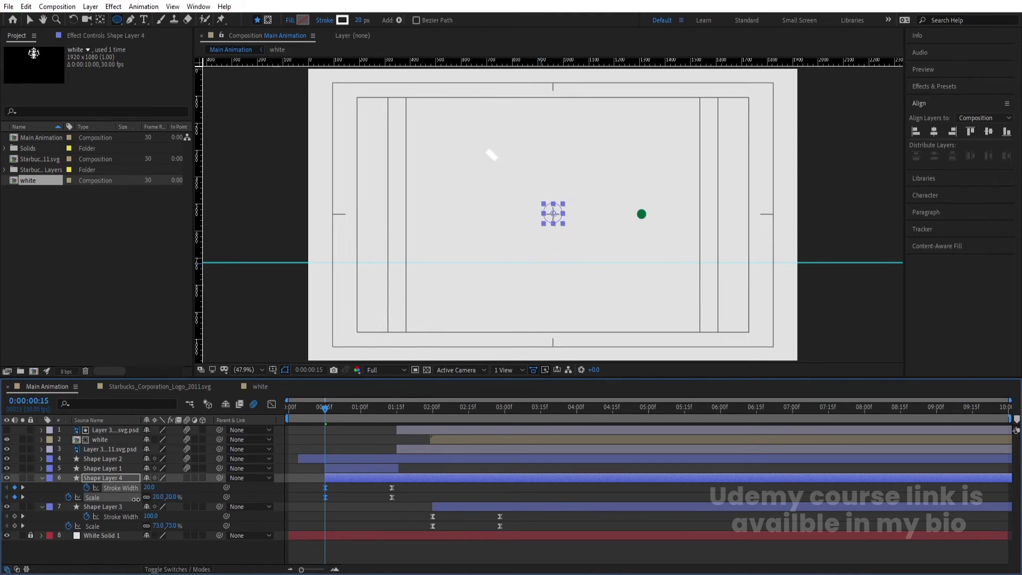
key("k")
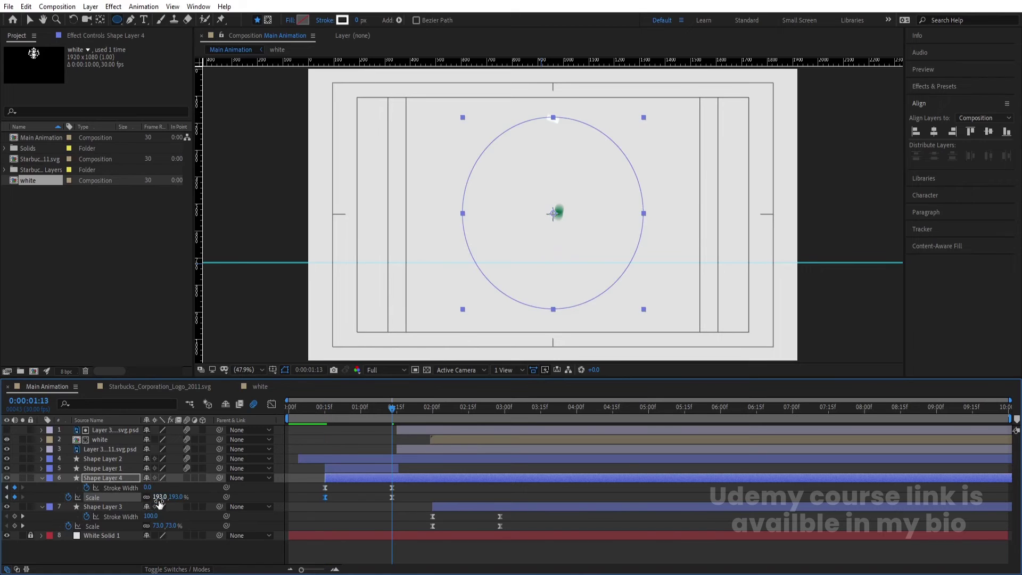
left_click_drag(132, 501, 127, 506)
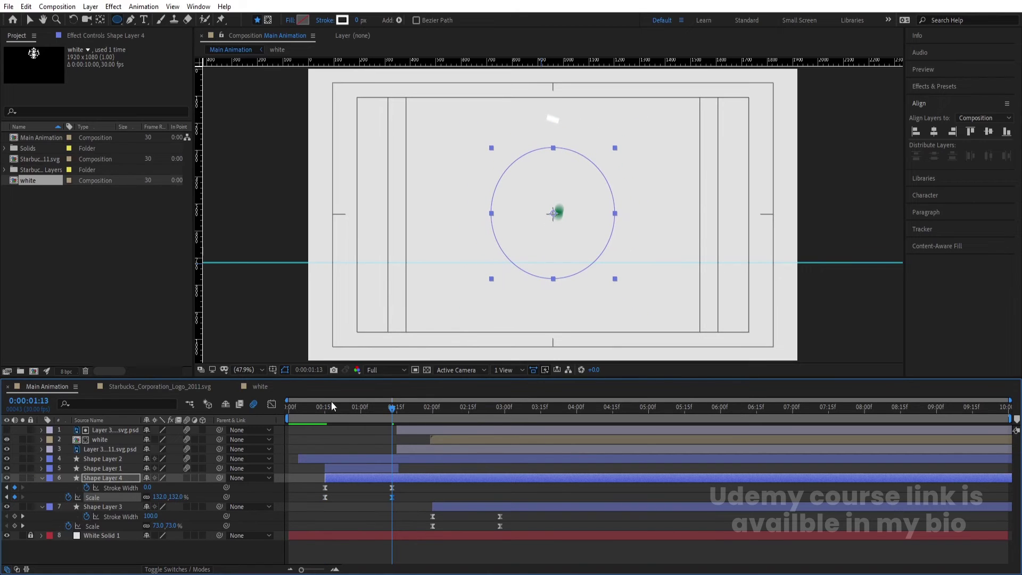
key("space")
left_click_drag(313, 409, 299, 418)
key("space")
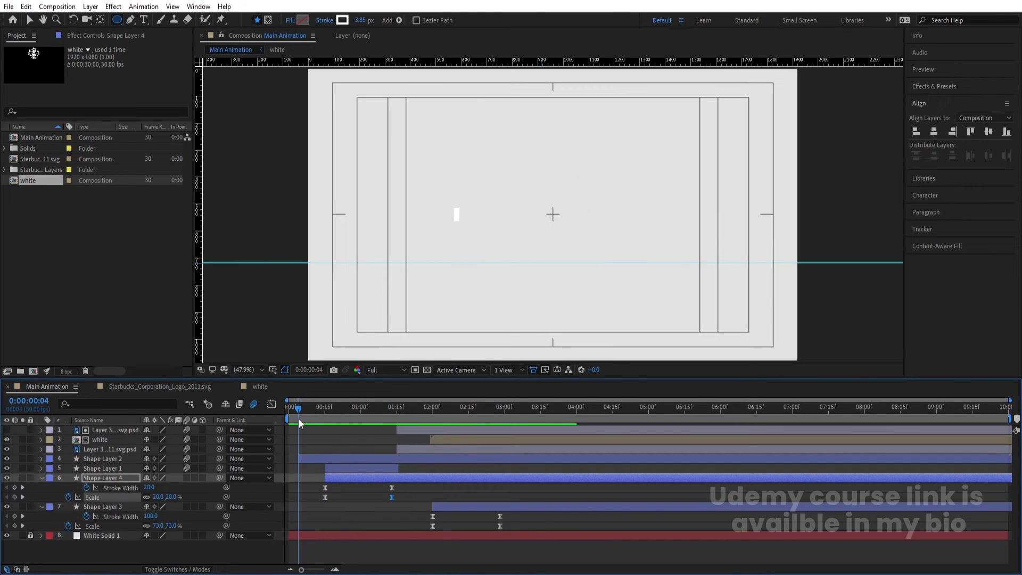
Start Shape Layer 4 at the current time and move its ring left of the composition centre
key("[")
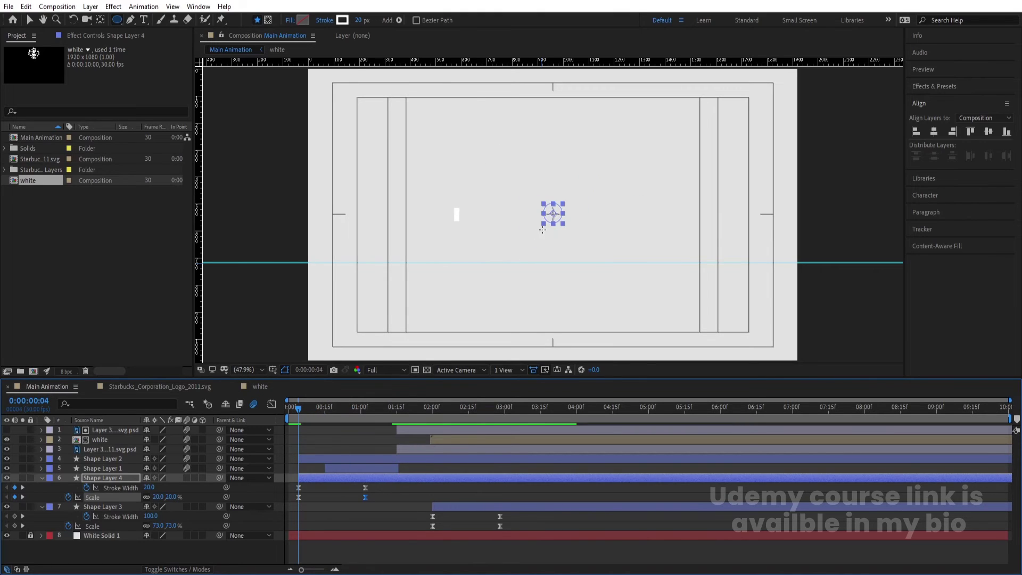
key("v")
left_click_drag(557, 217, 460, 224)
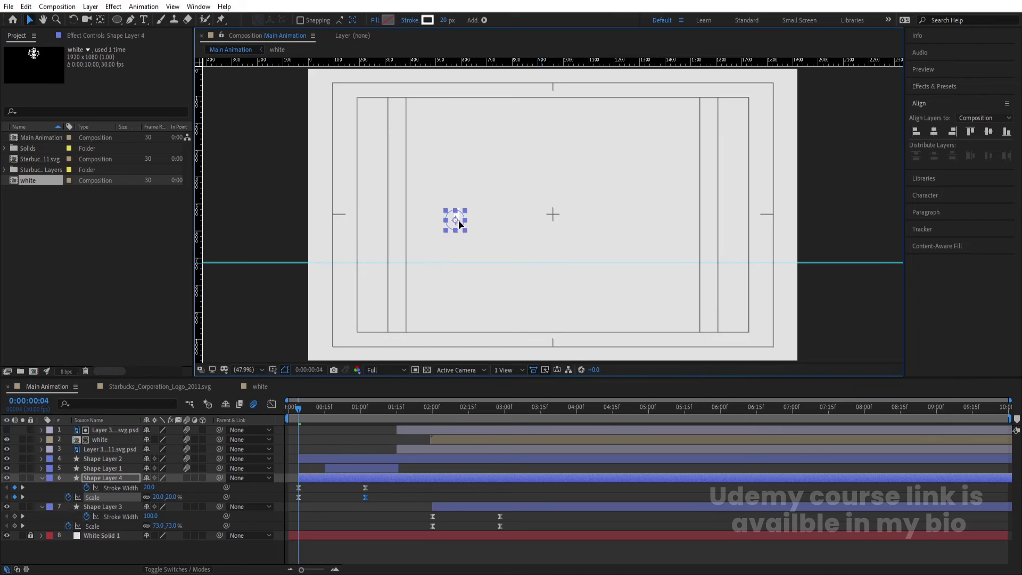
key("space")
key("space")
left_click_drag(341, 410, 255, 421)
key("space")
key("space")
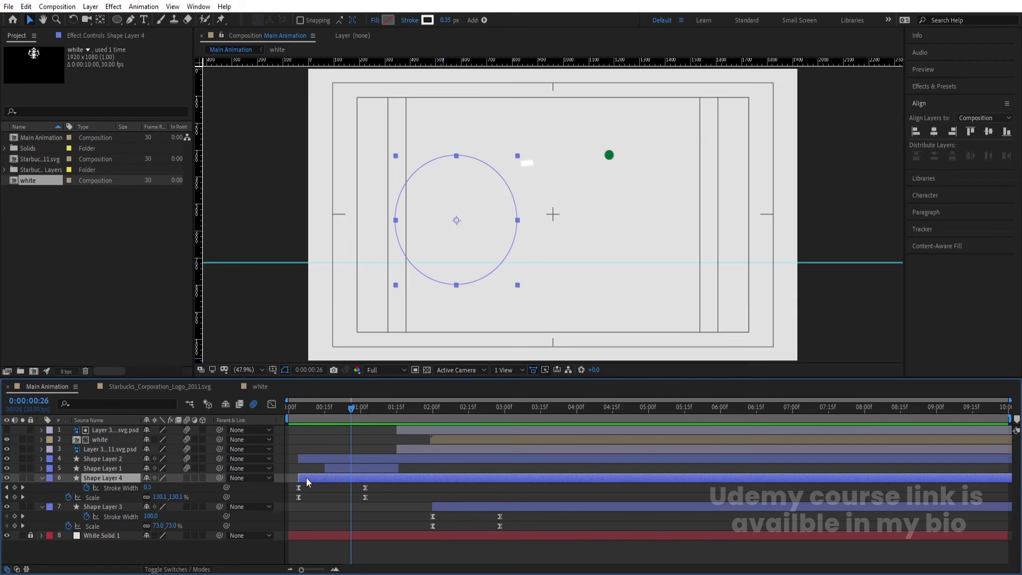
Duplicate the ring as Shape Layer 5 and move it over the green dot
key("ctrl+d")
left_click_drag(328, 417, 298, 415)
left_click_drag(457, 224, 601, 225)
key("space")
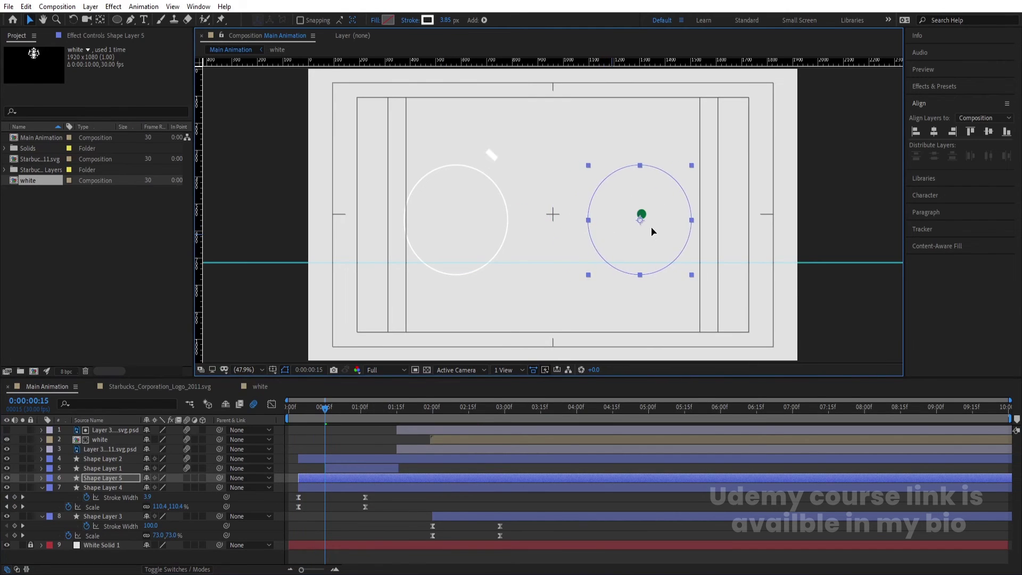
Centre the third ring on the green dot and colour its stroke with the dot's sampled green
scroll(645, 229, "up", 3)
left_click_drag(636, 227, 633, 220)
left_click(427, 20)
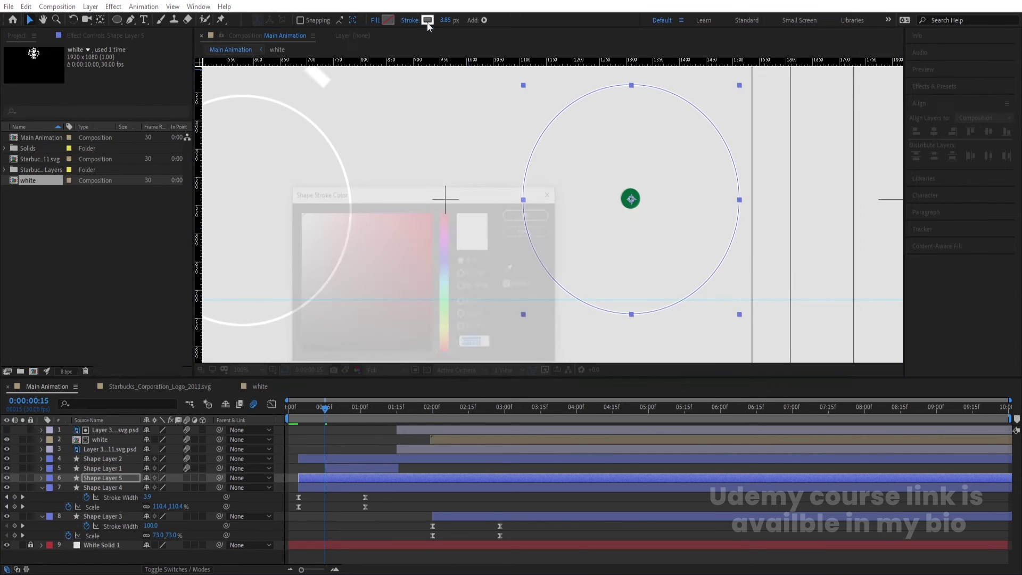
left_click(513, 269)
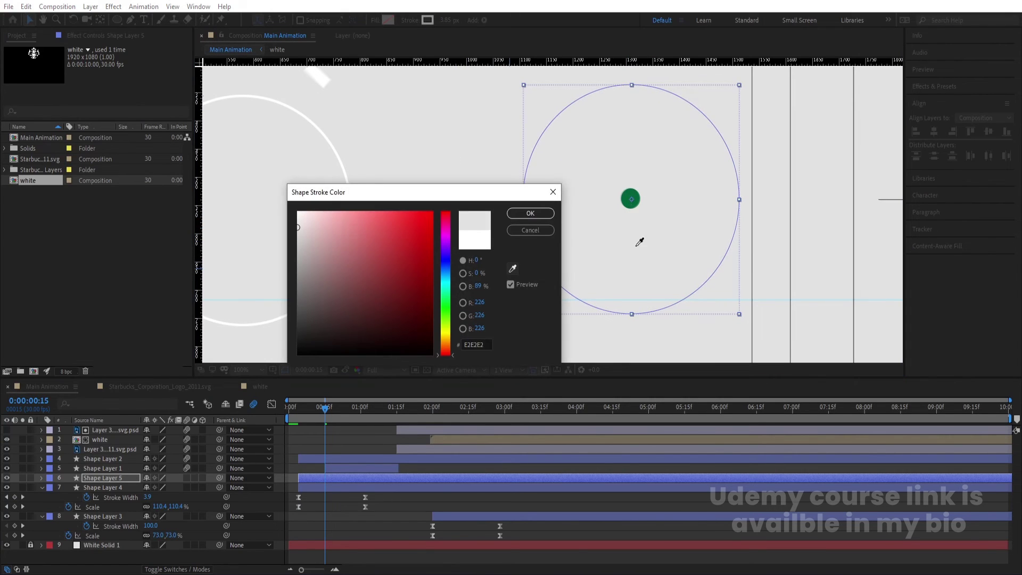
left_click(631, 199)
left_click(530, 213)
Start Shape Layer 5 at frame 15 and fit the whole composition in the viewer
left_click_drag(304, 409, 325, 409)
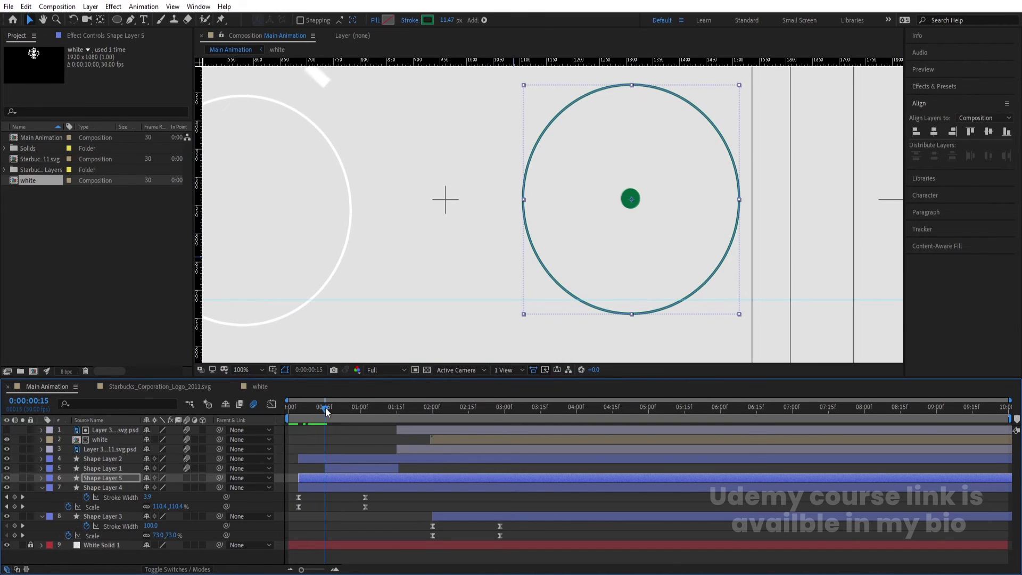
key("bracketleft")
key("space")
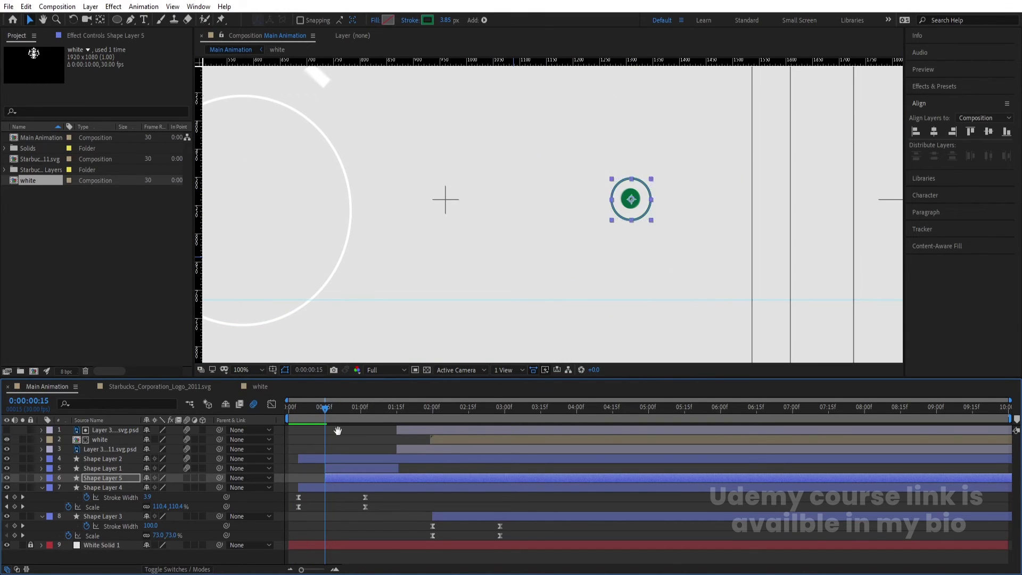
left_click(291, 407)
left_click(253, 369)
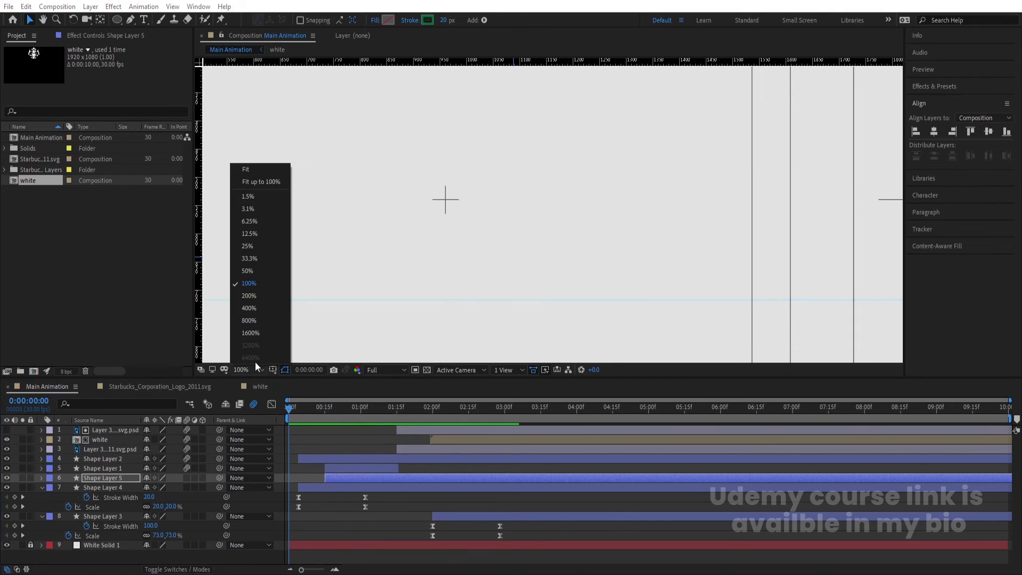
left_click(243, 172)
key("space")
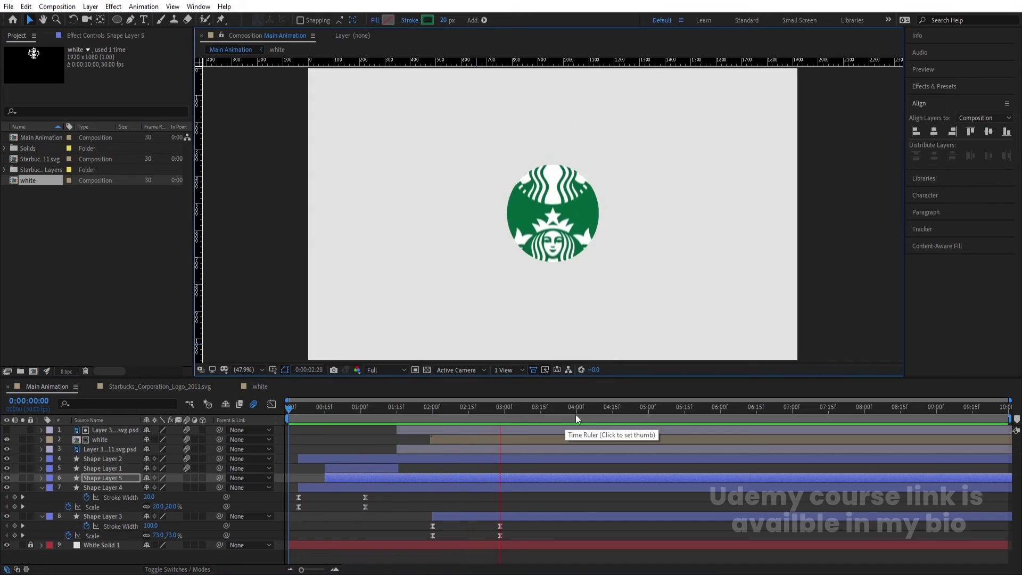
left_click_drag(471, 411, 286, 414)
key("space")
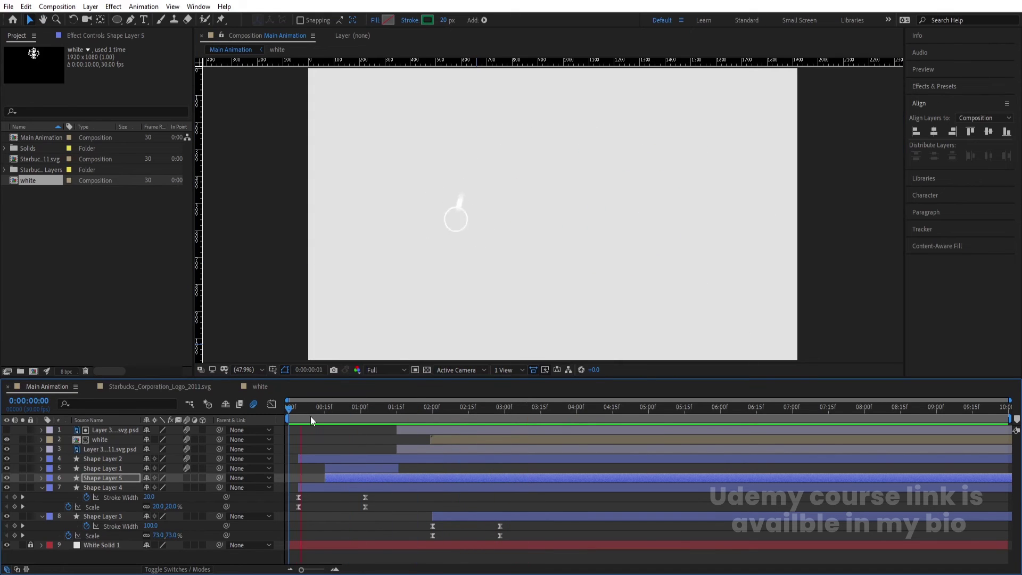
key("space")
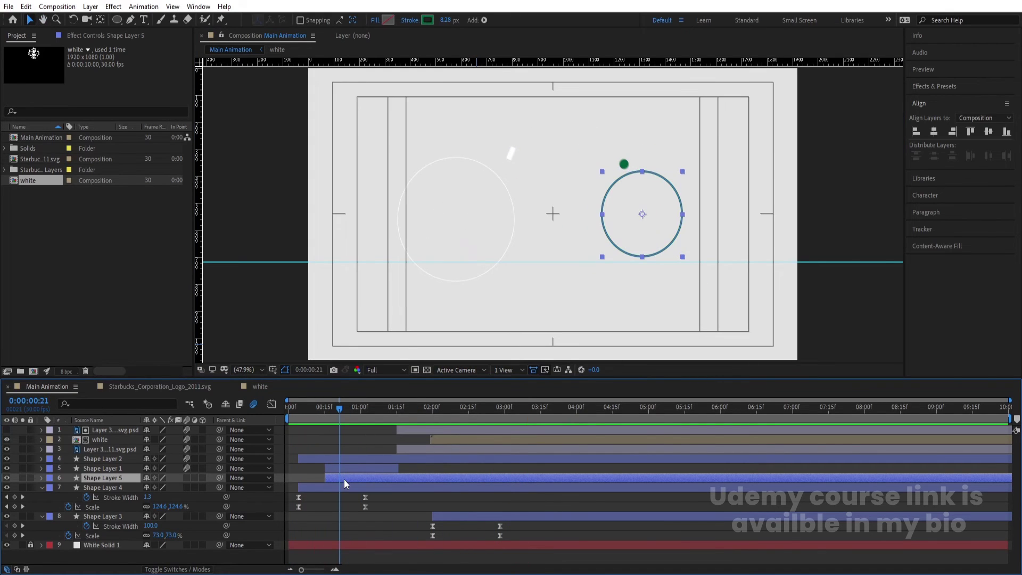
Reduce Shape Layer 5's final scale keyframe to 66% and preview the animation
key("u")
key("k")
mouse_move(160, 497)
left_mouse_down()
mouse_move(124, 497)
mouse_move(147, 496)
left_mouse_up()
left_click(326, 412)
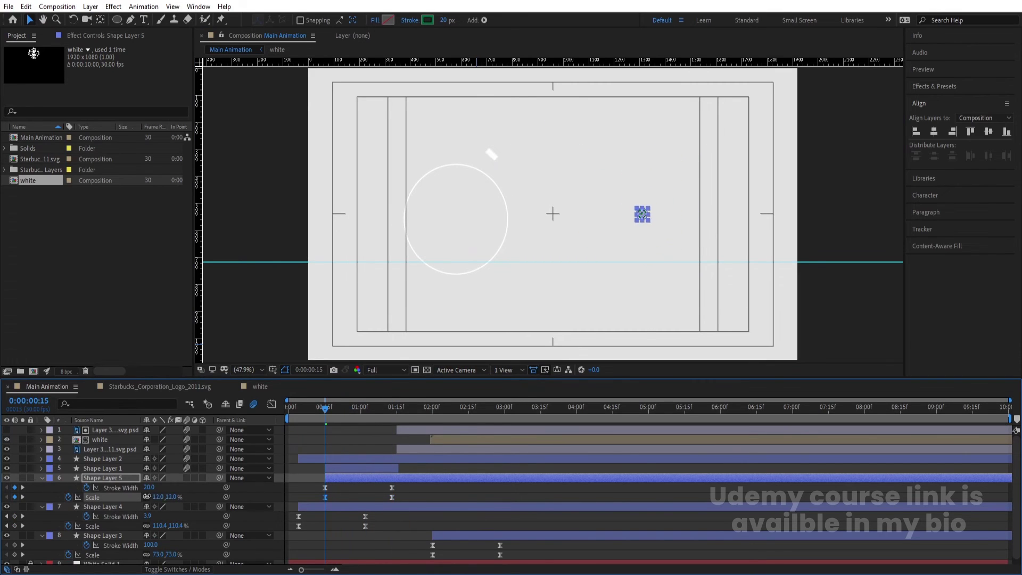
key("space")
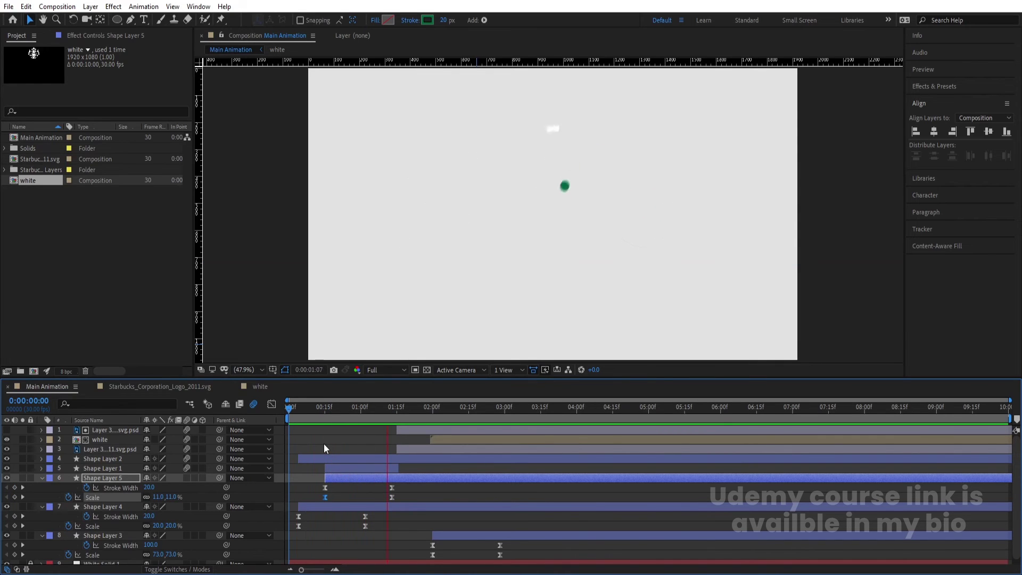
key("space")
key("space")
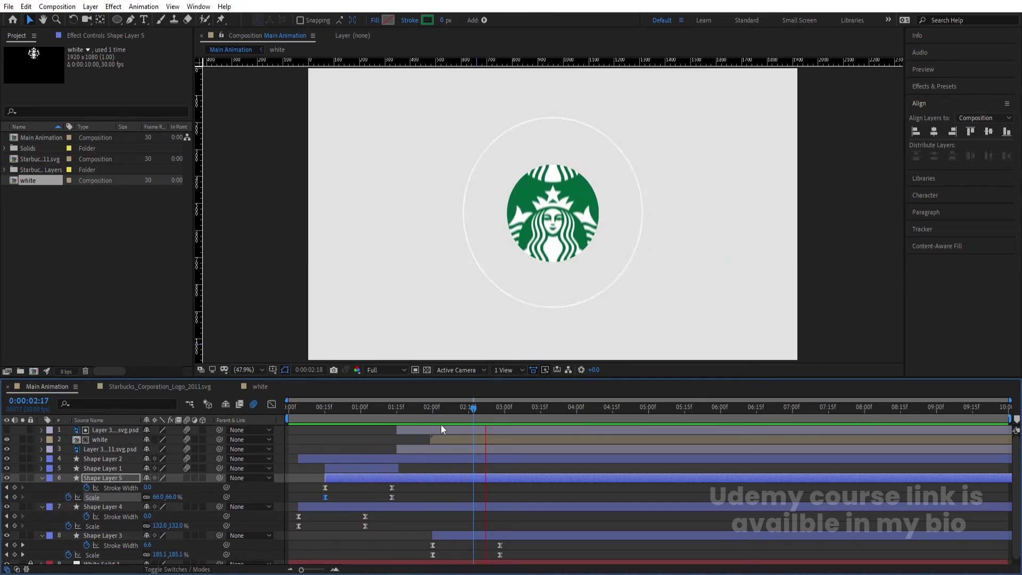
key("ctrl+a")
key("space")
key("u")
key("u")
Pre-compose the logo and ring layers into a 'Logo' comp and duplicate the Logo layer
key("space")
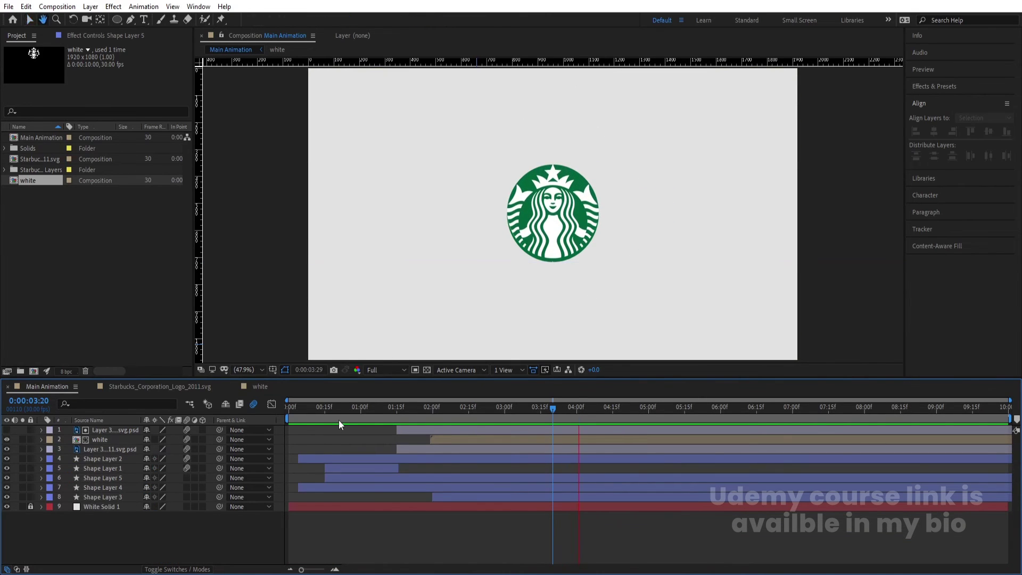
key("space")
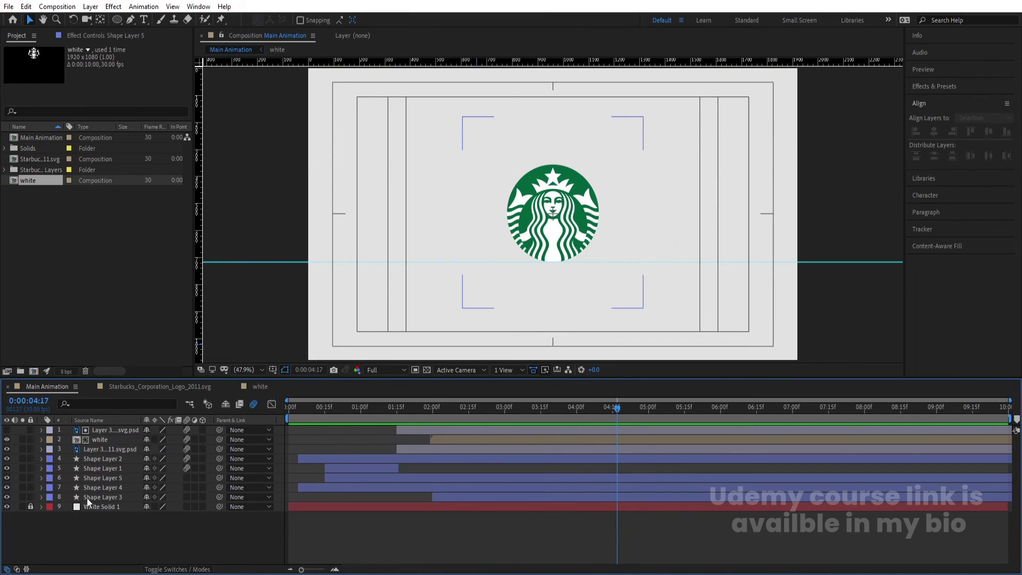
left_click(106, 495)
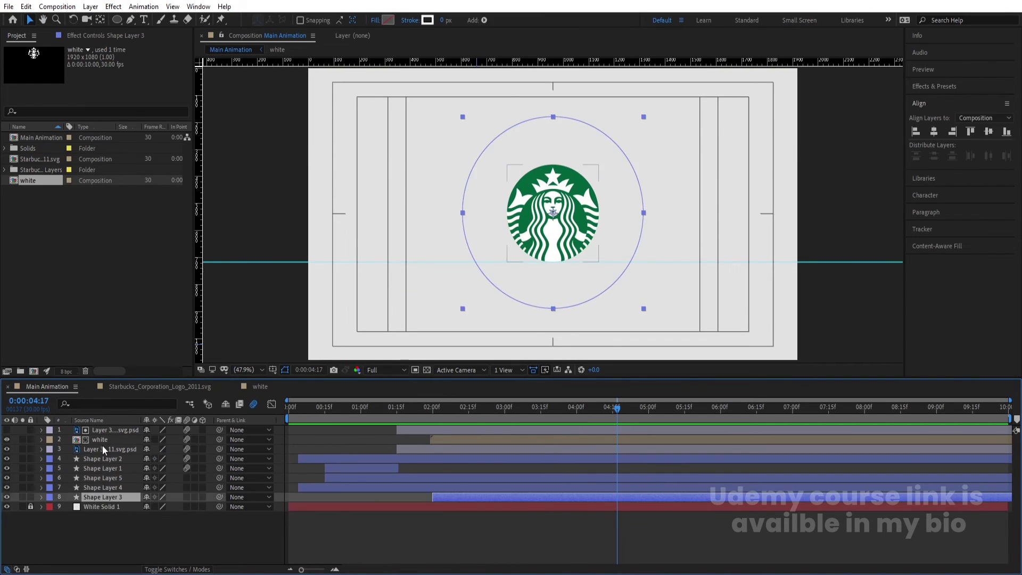
left_click(96, 432, "shift")
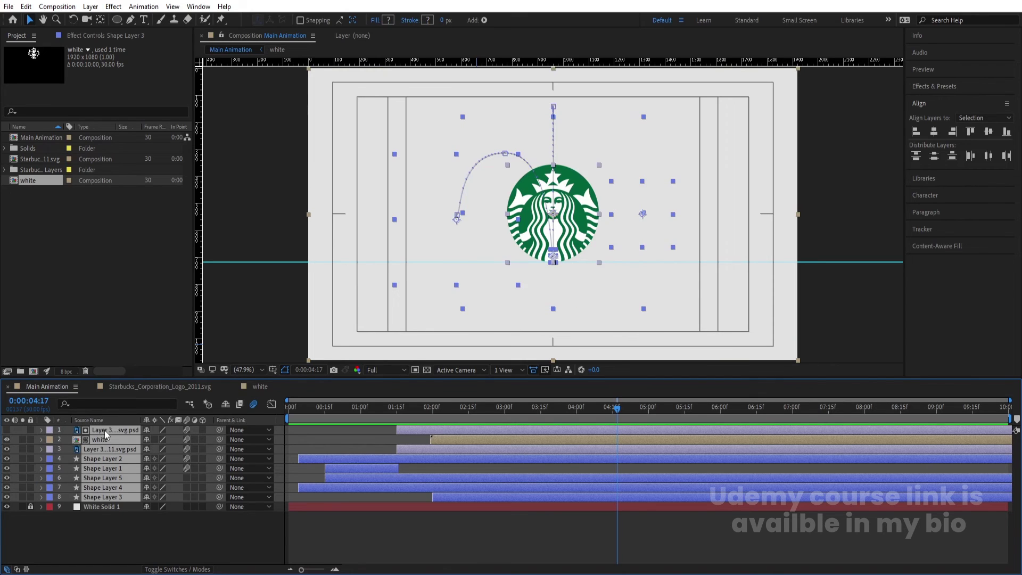
key("ctrl+shift+c")
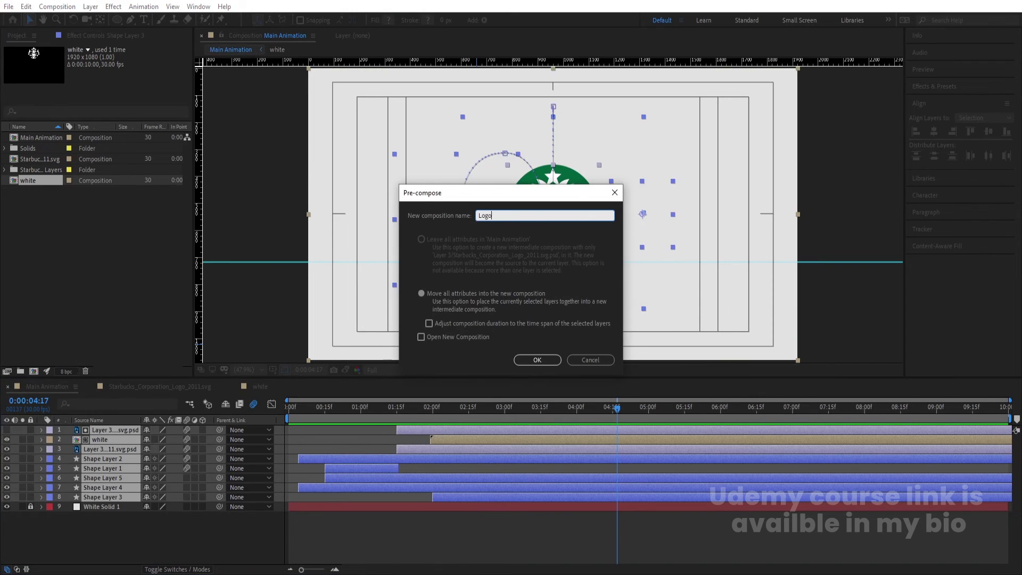
key("Return")
key("ctrl+d")
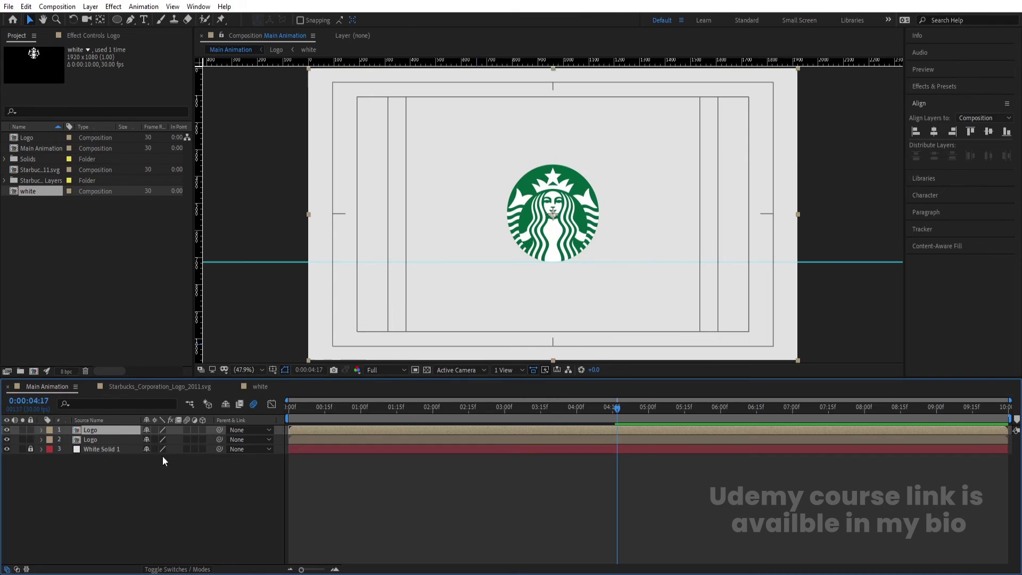
Flip the Logo copy with -100 vertical scale and move it below the original logo
key("s")
left_click(171, 440)
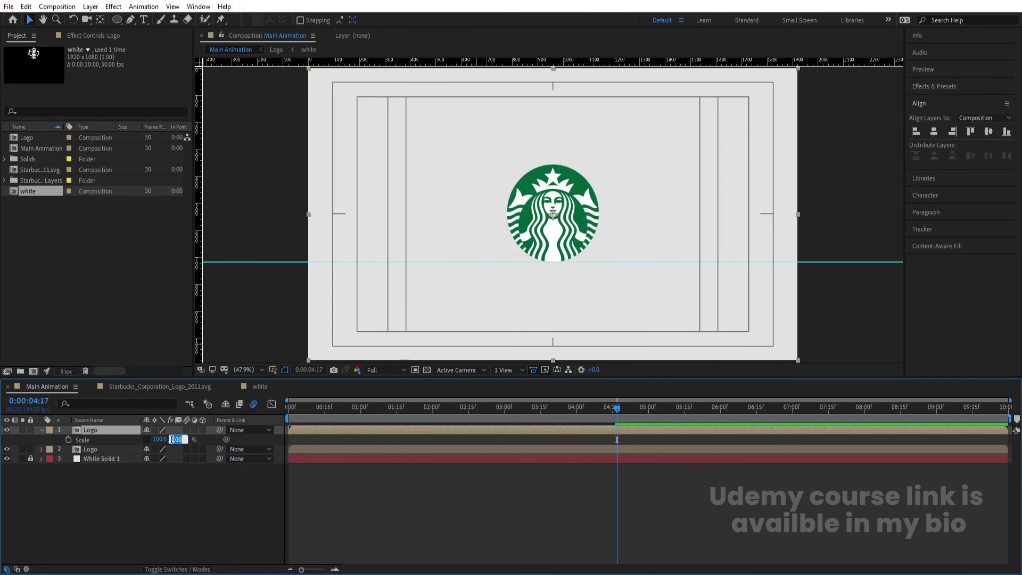
type("-100")
key("Return")
key("p")
left_click_drag(196, 450, 292, 508)
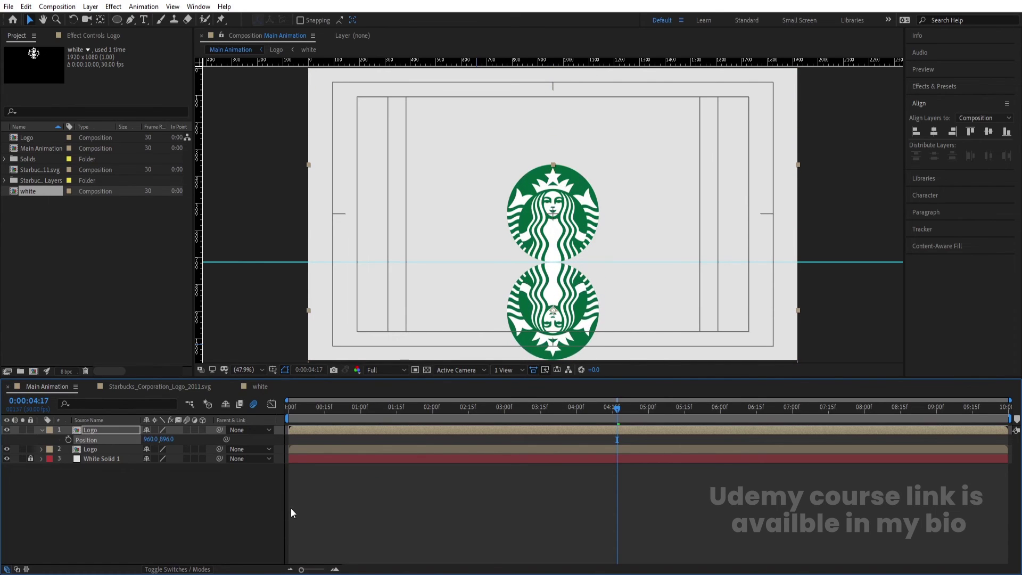
left_click_drag(391, 263, 397, 550)
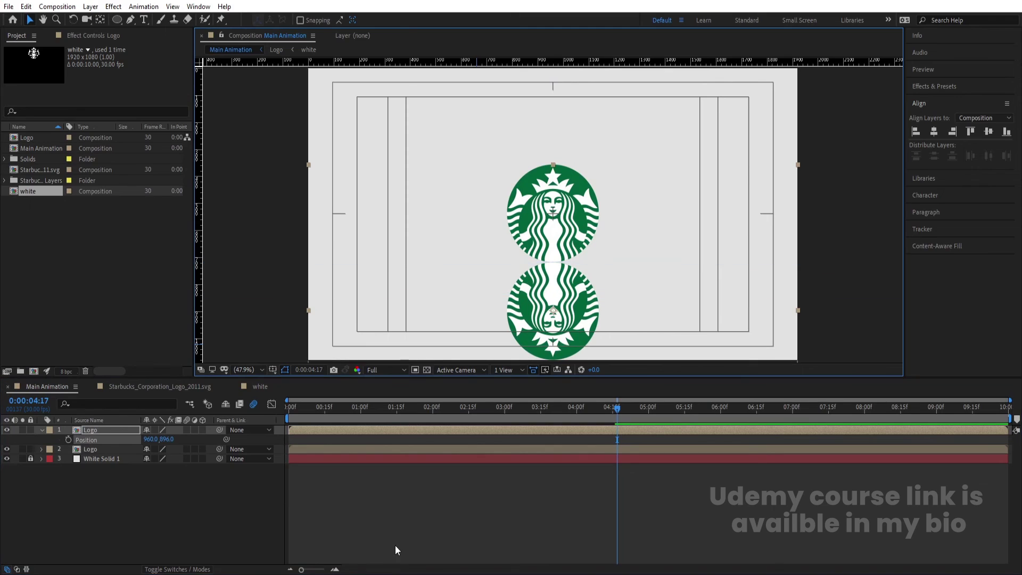
Fade the reflection layer's opacity to 30%
left_click(103, 438)
type("t40")
key("Return")
type("30")
key("Return")
Draw a rectangular mask over the reflection and feather it to 145 pixels
left_click_drag(116, 19, 147, 22)
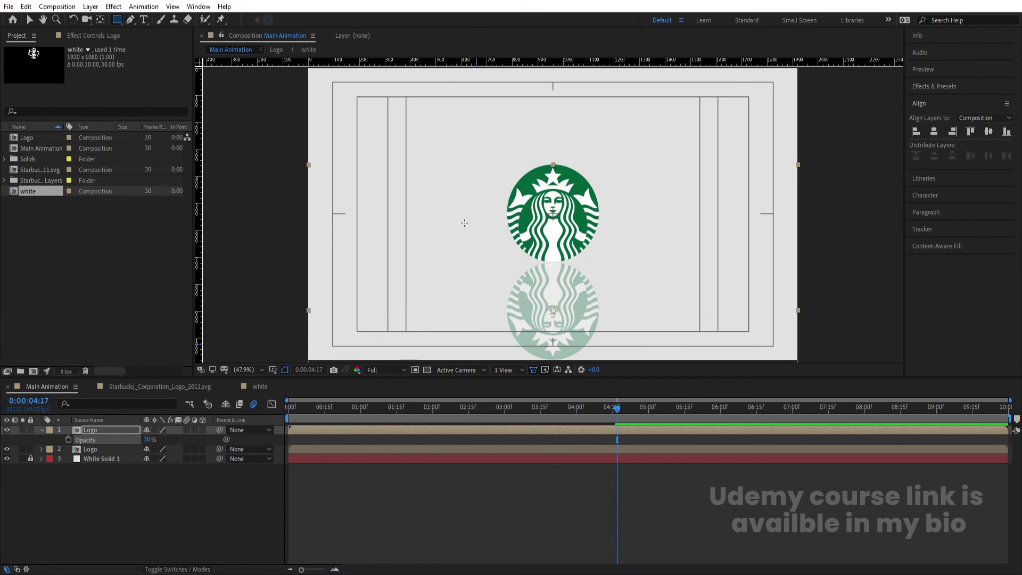
mouse_move(448, 235)
left_mouse_down()
mouse_move(572, 292)
mouse_move(634, 293)
left_mouse_up()
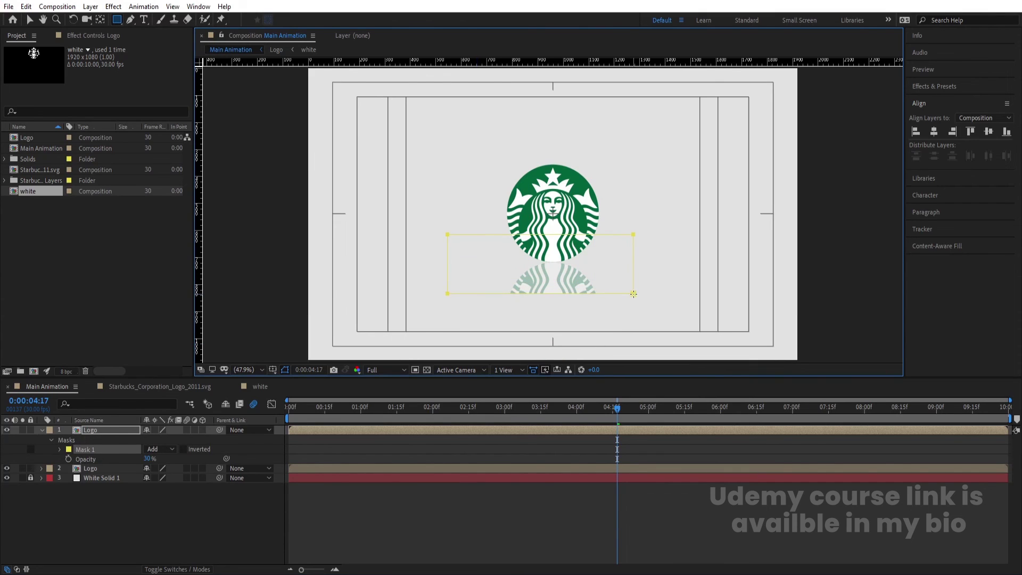
left_click(59, 449)
left_click_drag(168, 471, 237, 465)
left_click(375, 469)
left_click_drag(353, 411, 248, 410)
key("space")
key("space")
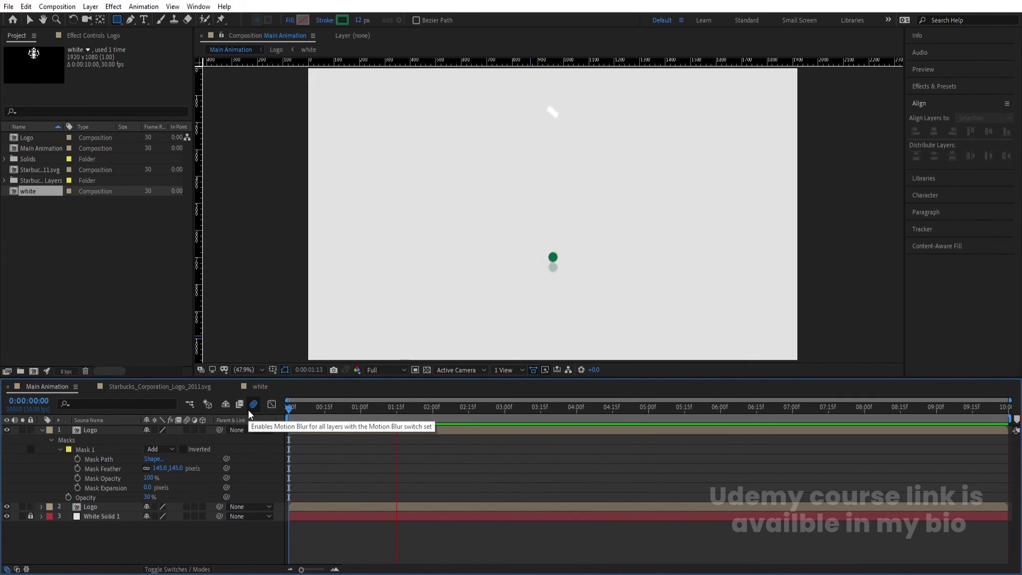
key("space")
mouse_move(498, 412)
left_mouse_down()
mouse_move(430, 416)
mouse_move(481, 415)
left_mouse_up()
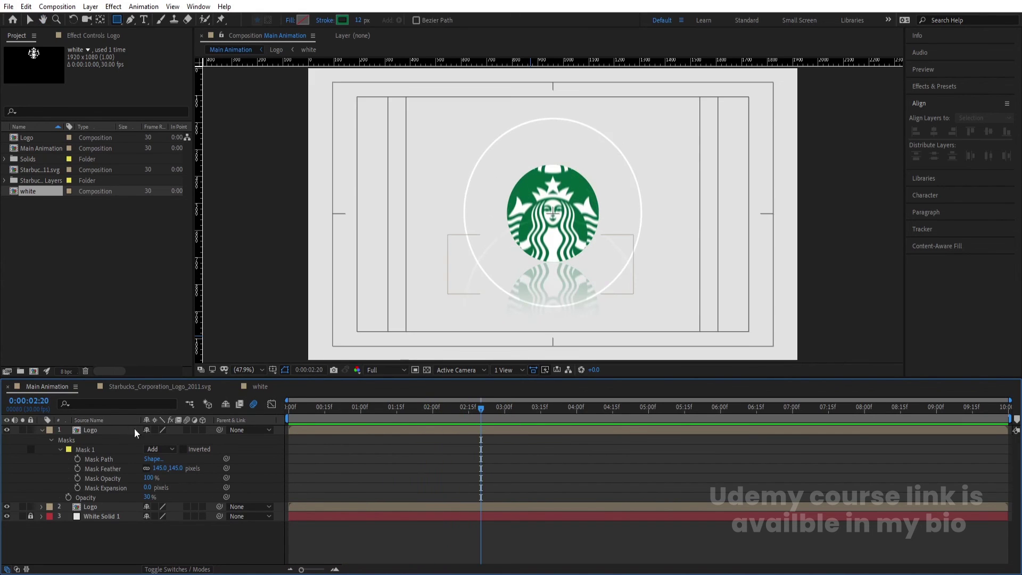
Duplicate the reflection's source comp as Logo 2, swap it into the reflection layer, and open it
left_click(40, 430)
left_click(93, 429)
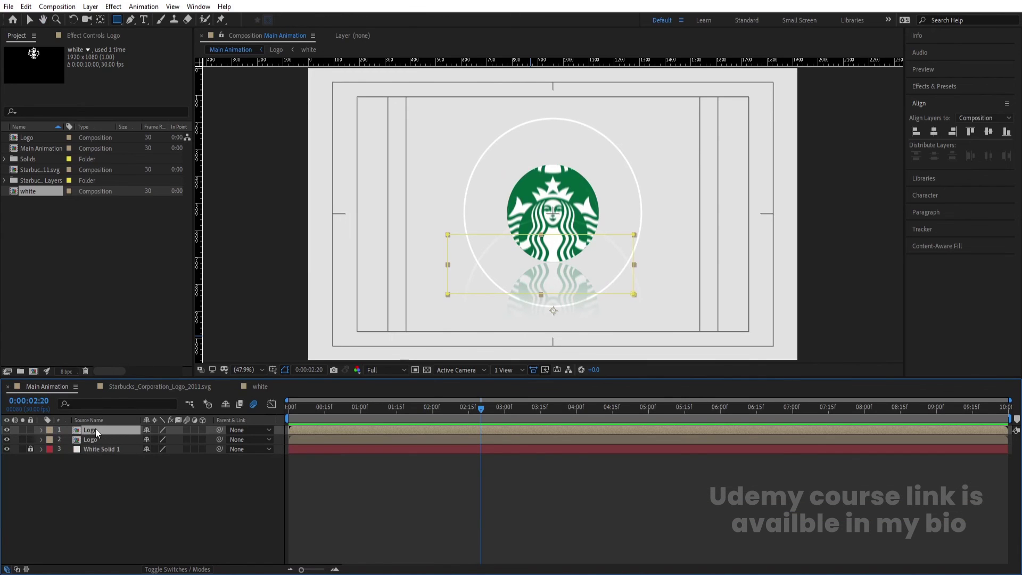
right_click(95, 429)
mouse_move(124, 338)
left_click(271, 347)
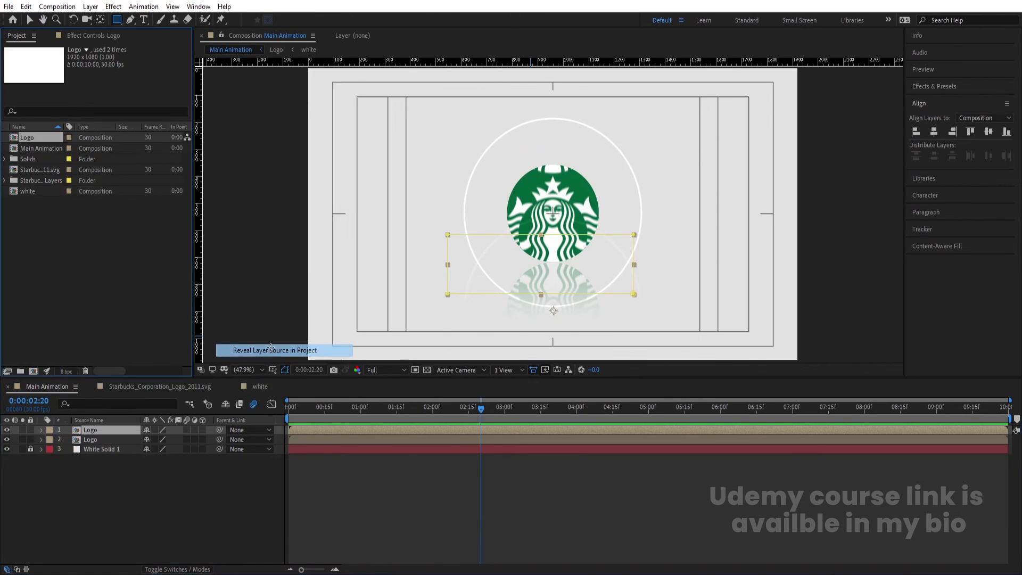
key("ctrl+d")
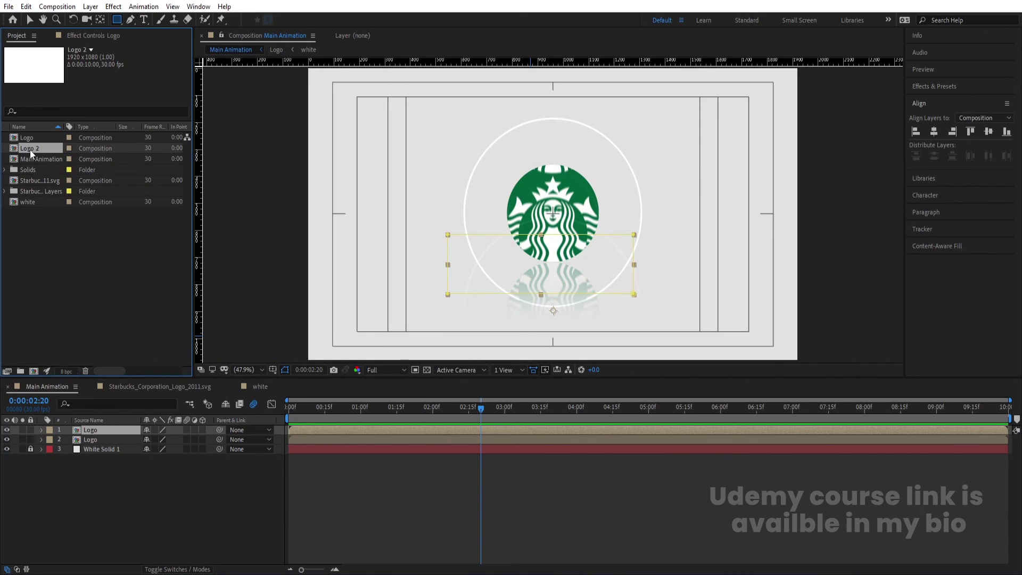
left_click_drag(59, 241, 99, 430)
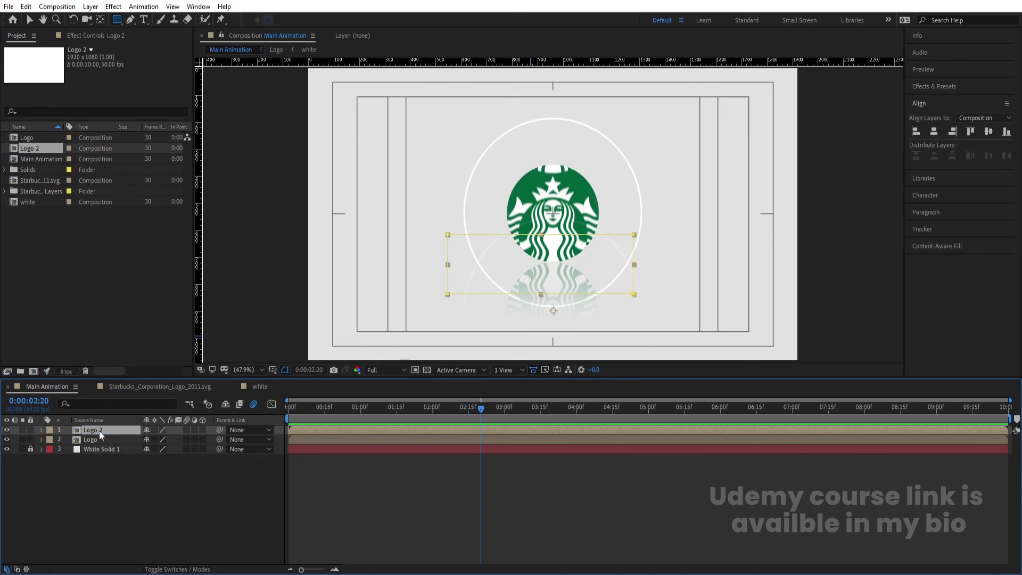
double_click(99, 431)
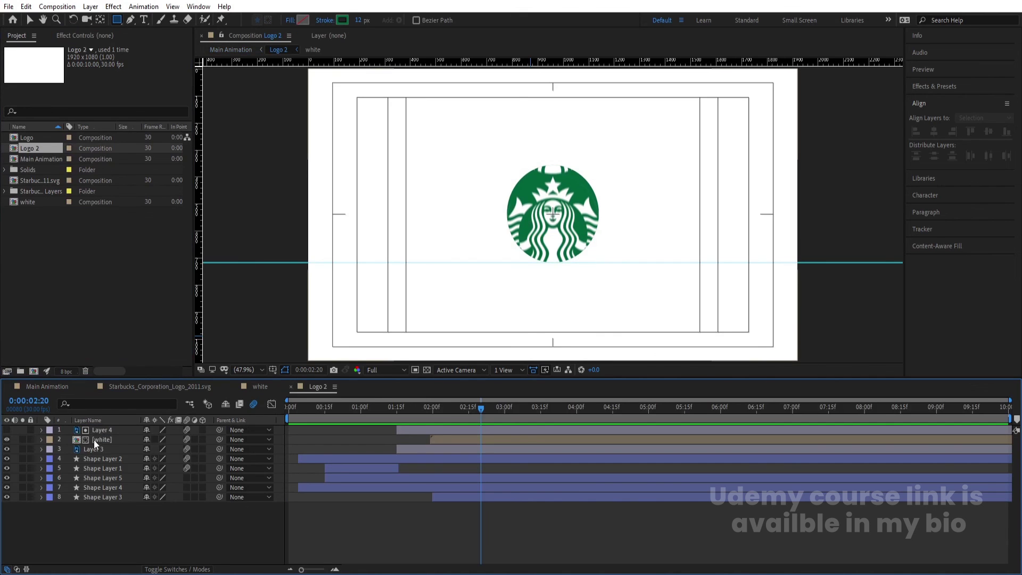
Set the Logo 2 comp's background colour to dark grey
left_click_drag(427, 407, 454, 408)
left_click(334, 449)
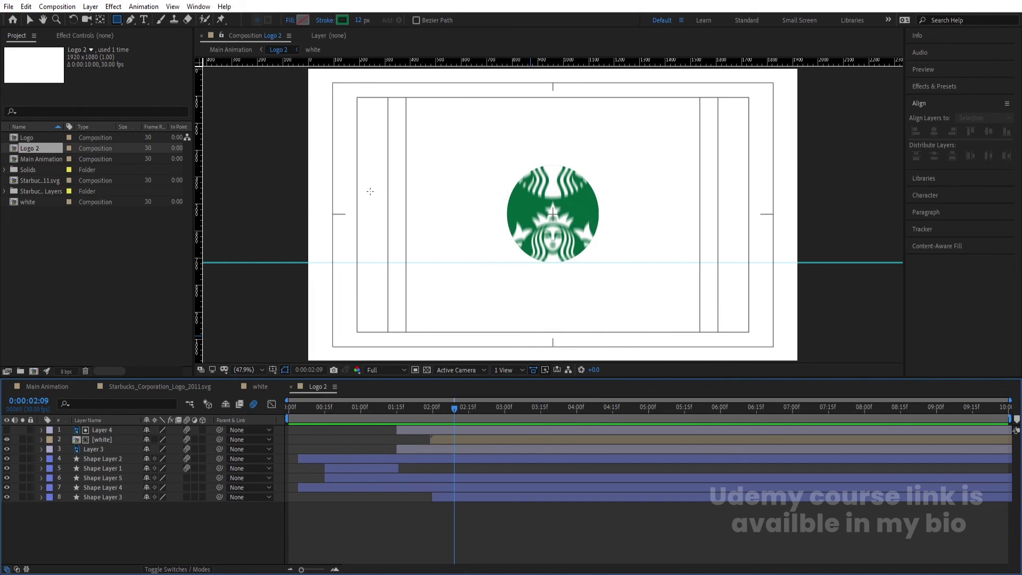
key("ctrl+k")
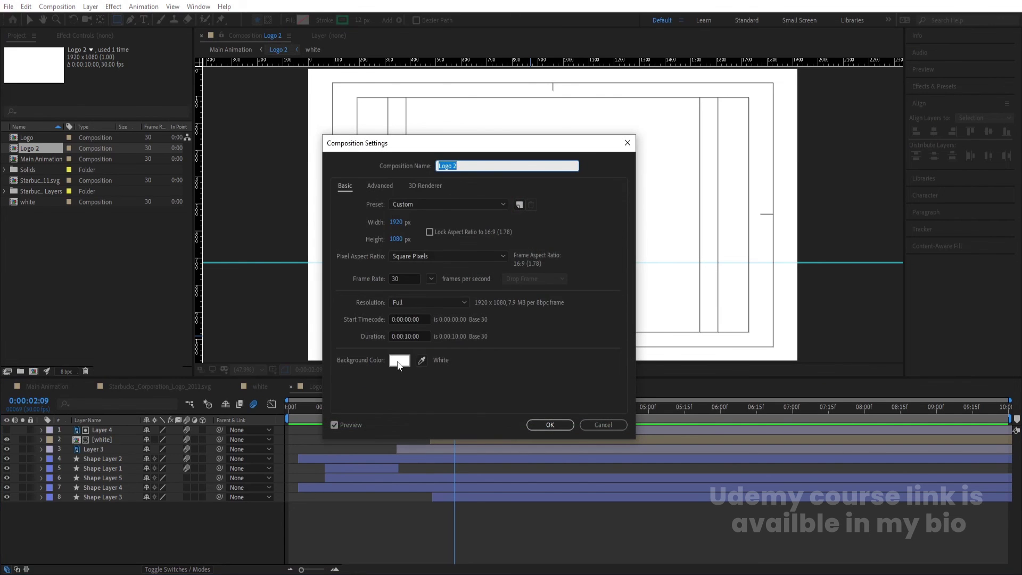
left_click(399, 361)
left_click_drag(317, 305, 289, 311)
key("Return")
key("Return")
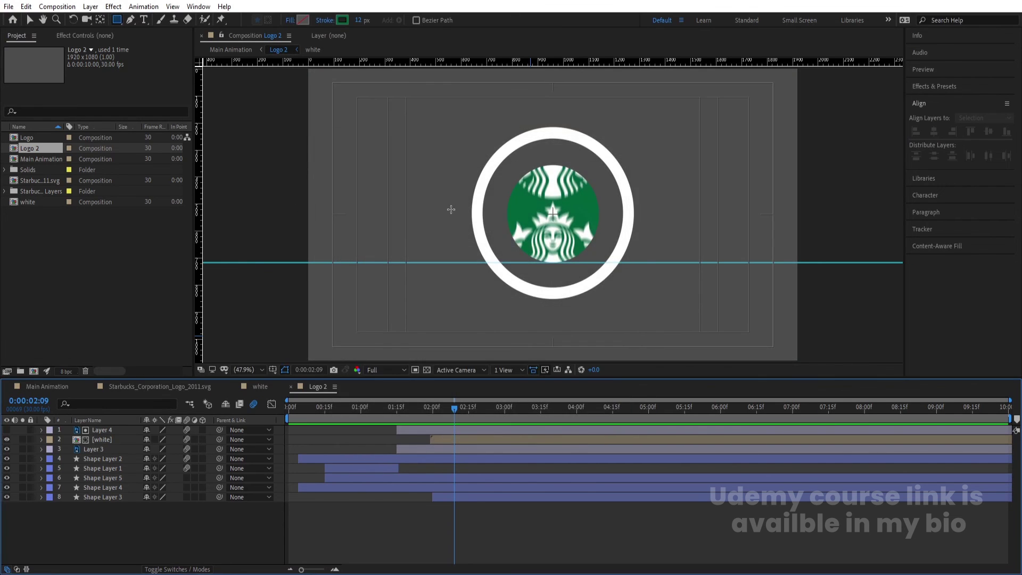
Delete the outer ring Shape Layer 3 from Logo 2 and return to Main Animation
left_click(97, 452)
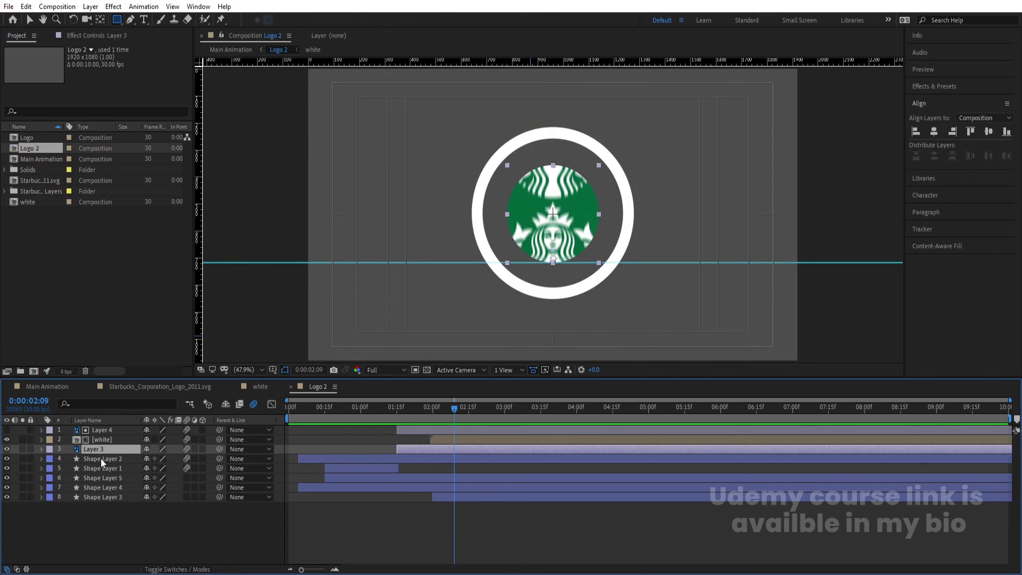
left_click(100, 459)
left_click(105, 471)
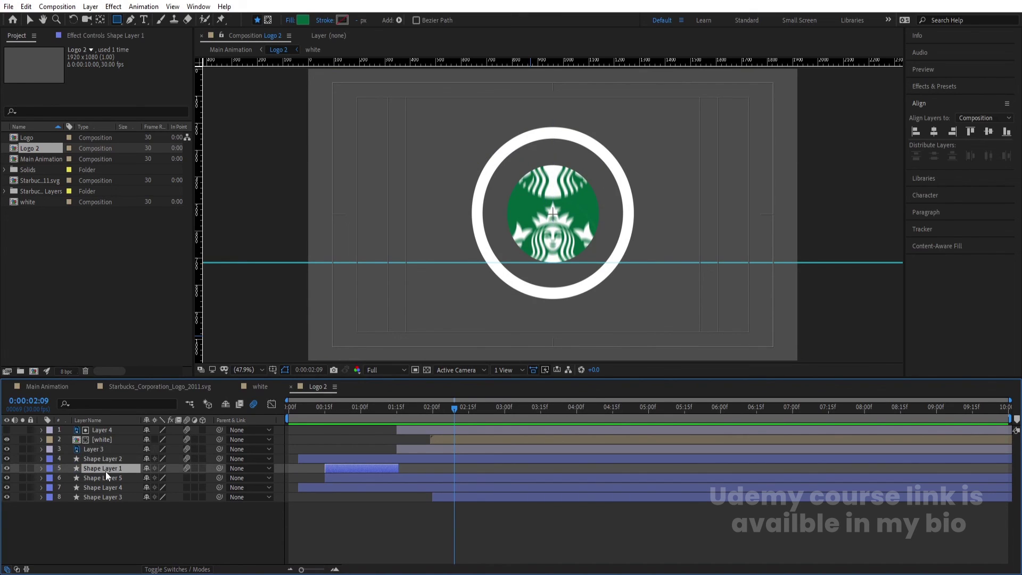
left_click(449, 498)
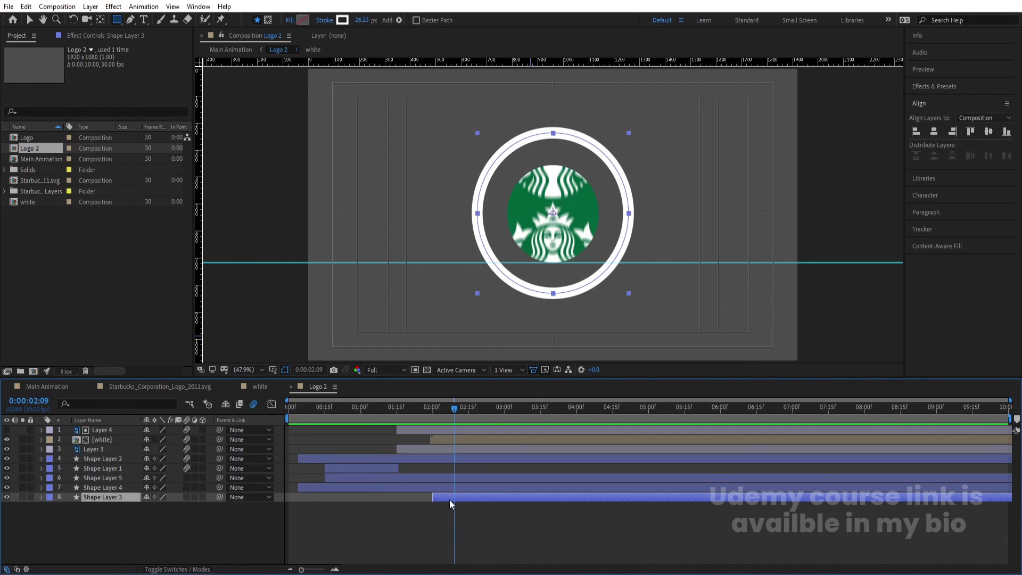
key("Delete")
left_click(71, 388)
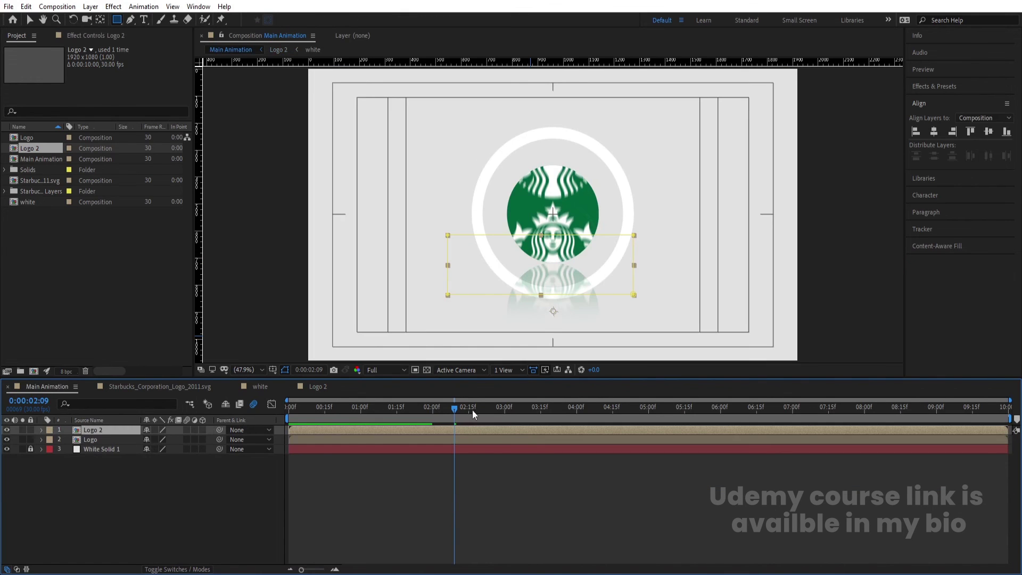
left_click(383, 418)
key("space")
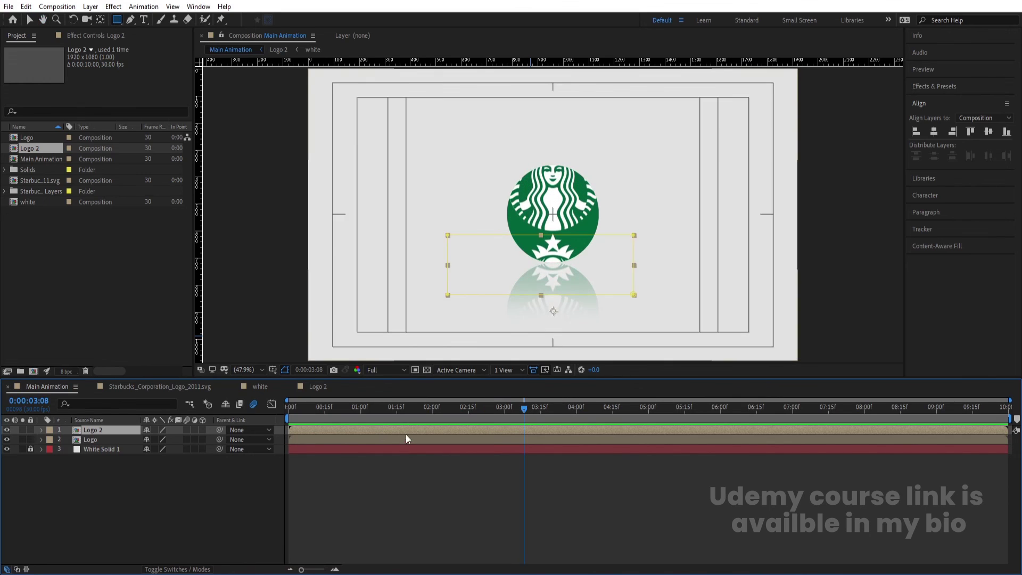
Stop the preview, add a new null object, and parent Logo 2 and Logo to Null 1
left_click(140, 479)
right_click(137, 499)
mouse_move(165, 370)
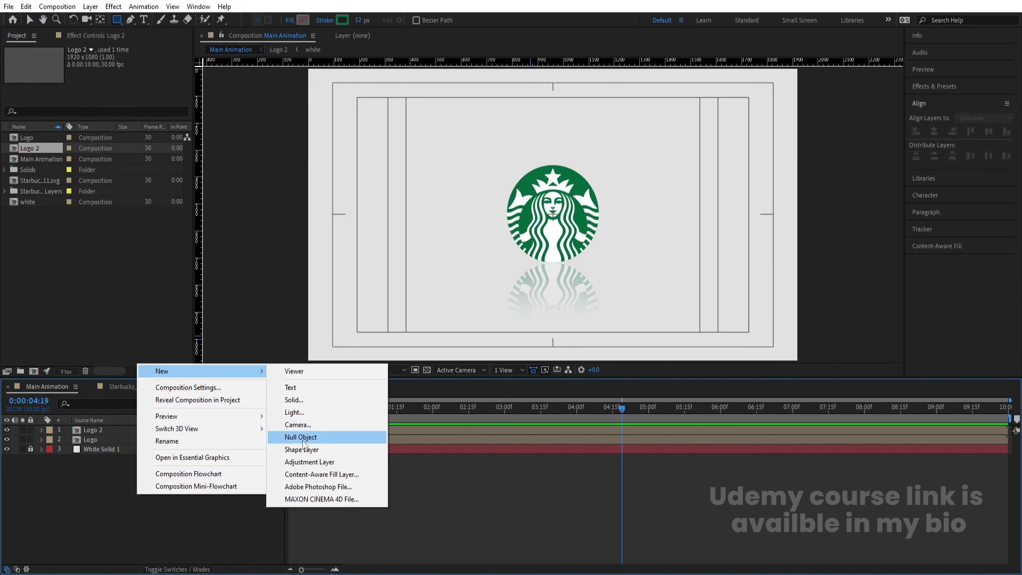
left_click(322, 435)
left_click(93, 439)
left_click(101, 449, "shift")
left_click_drag(219, 439, 104, 430)
Keyframe Null 1's Scale at 100% at 0:00 and 110% at 6:00
left_click(104, 430)
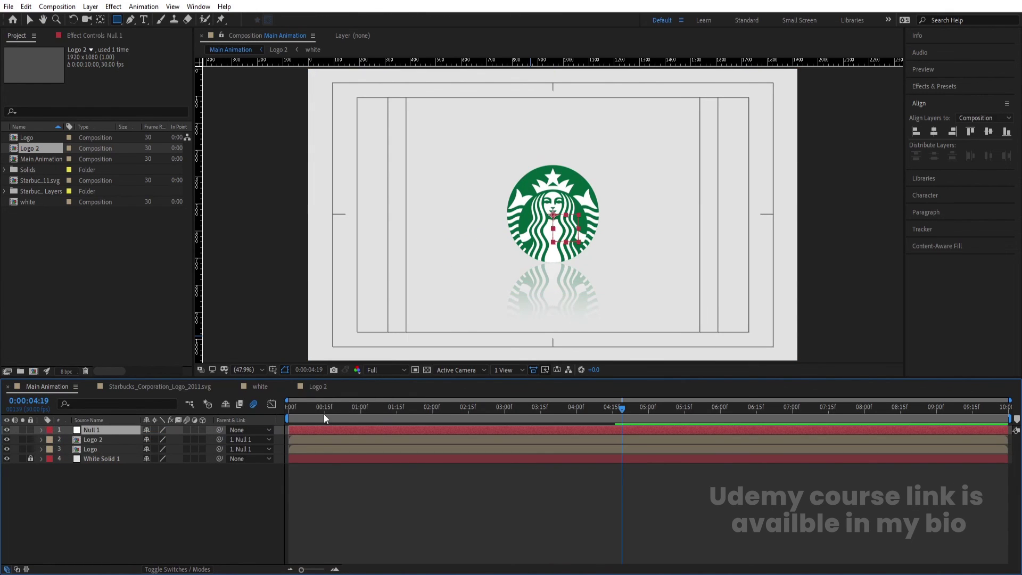
left_click_drag(324, 409, 286, 411)
key("s")
left_click(68, 439)
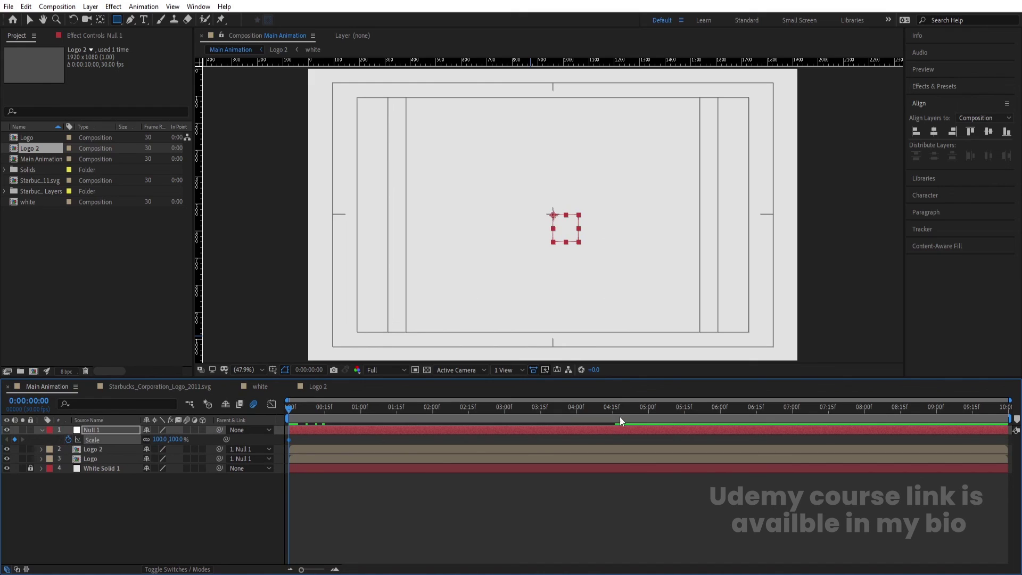
left_click_drag(631, 407, 720, 411)
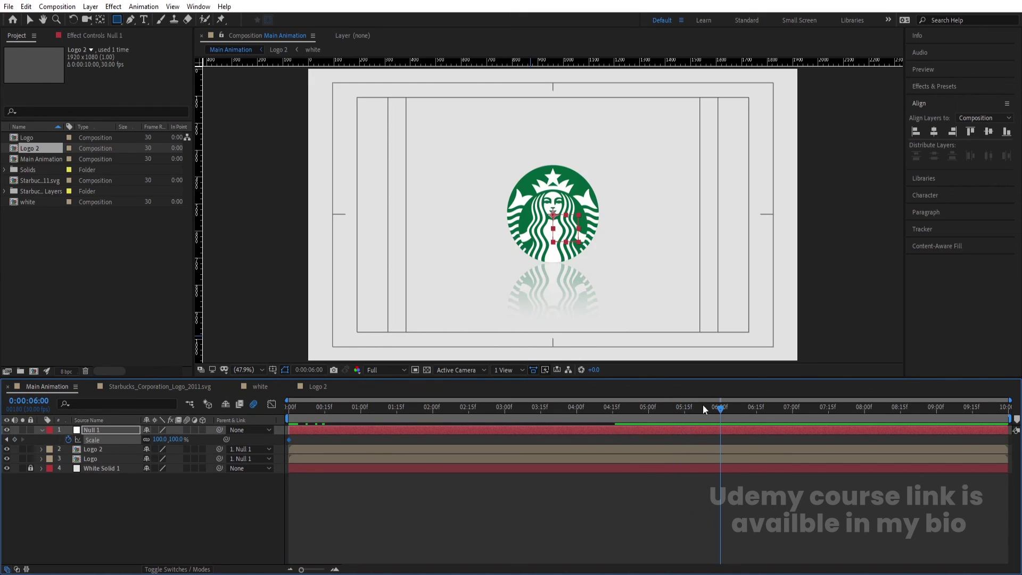
left_click(158, 439)
type("110")
key("Return")
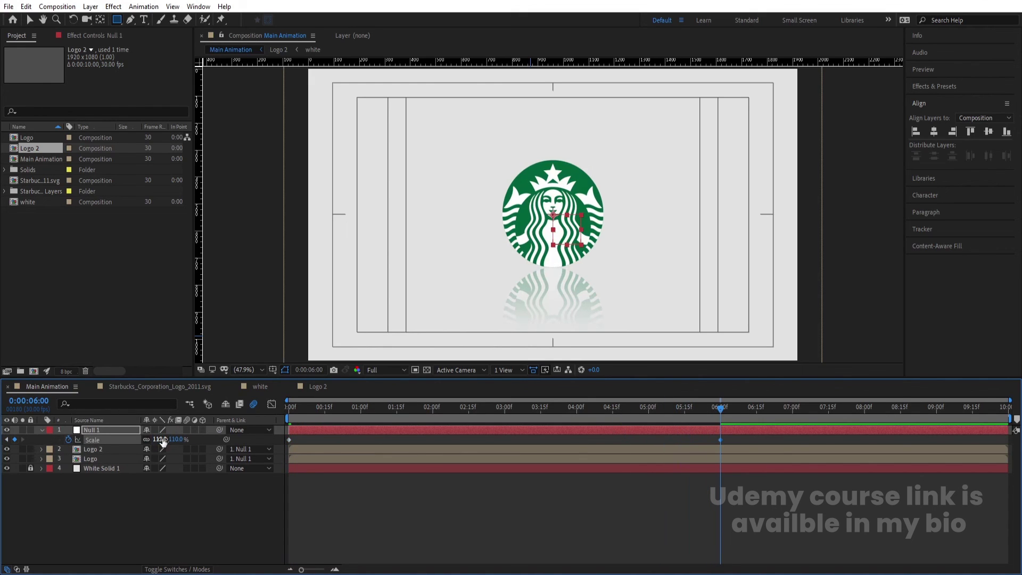
After previewing, raise the 6:00 Scale keyframe to 120% and replay from the start
key("space")
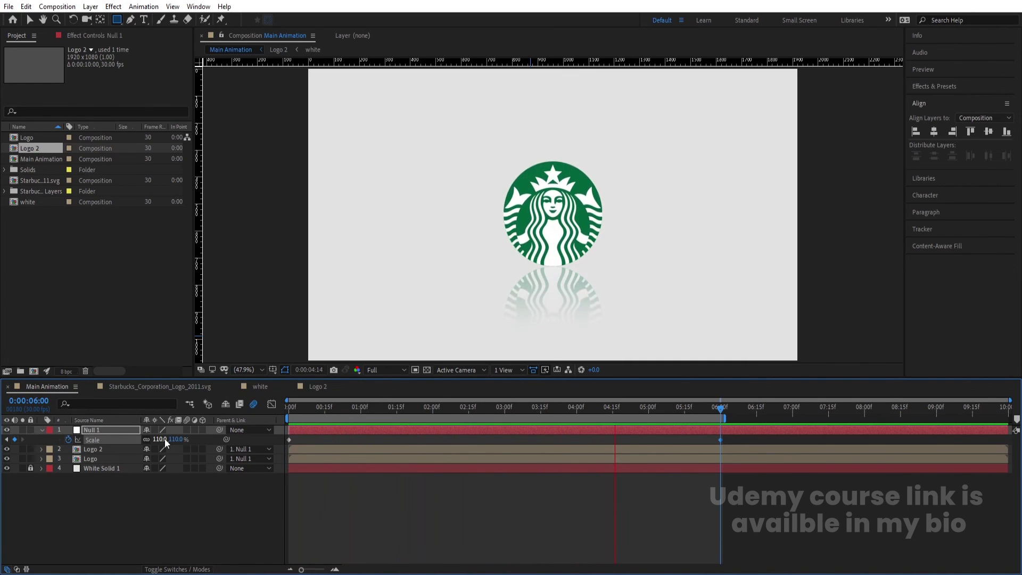
key("space")
key("k")
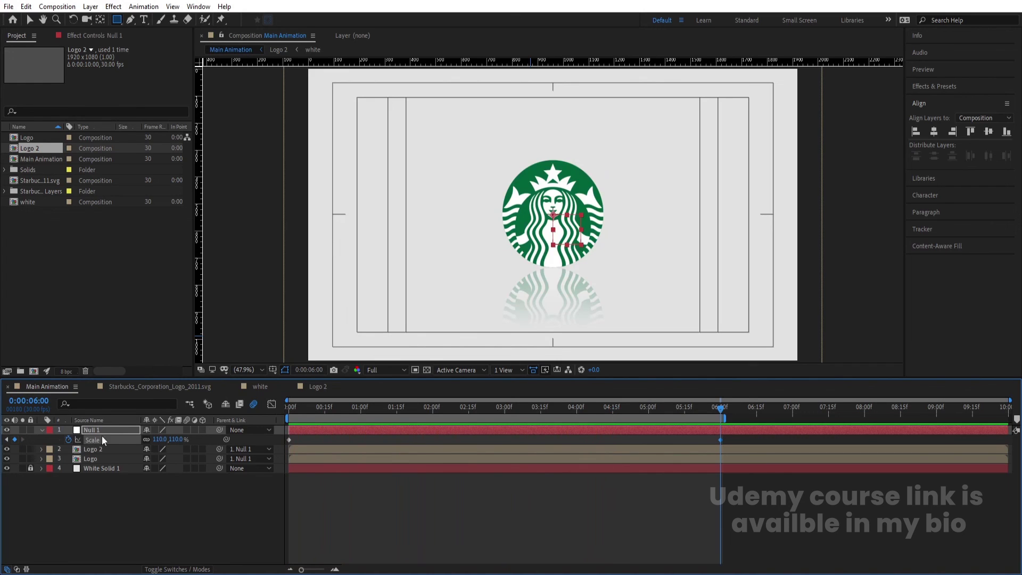
left_click(160, 440)
type("120")
key("Return")
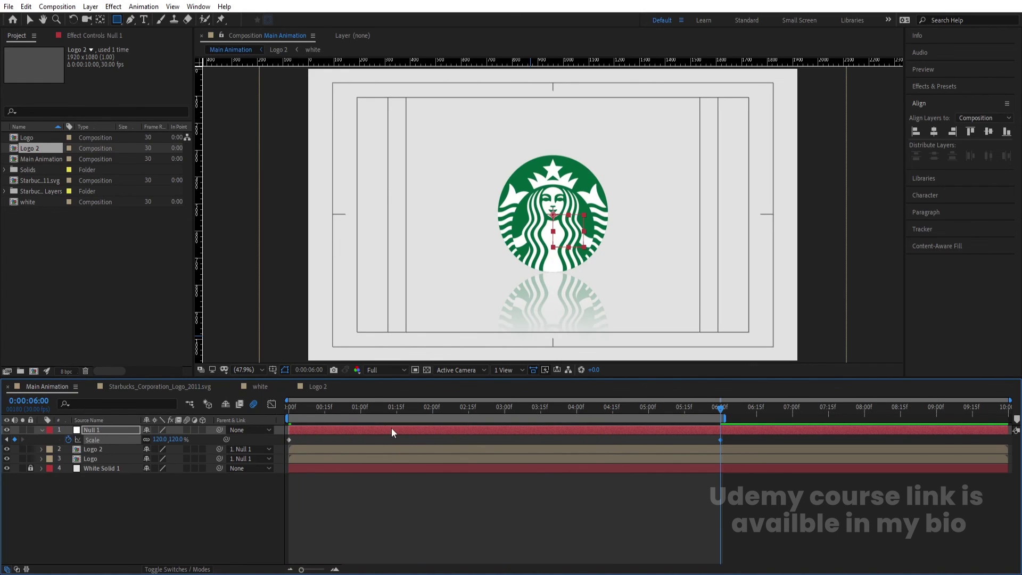
key("Home")
key("space")
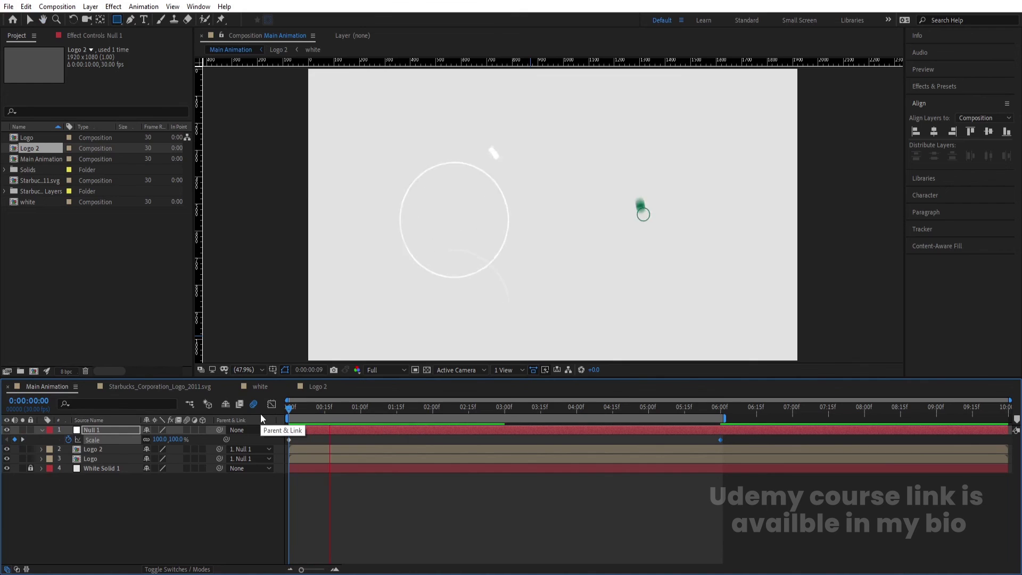